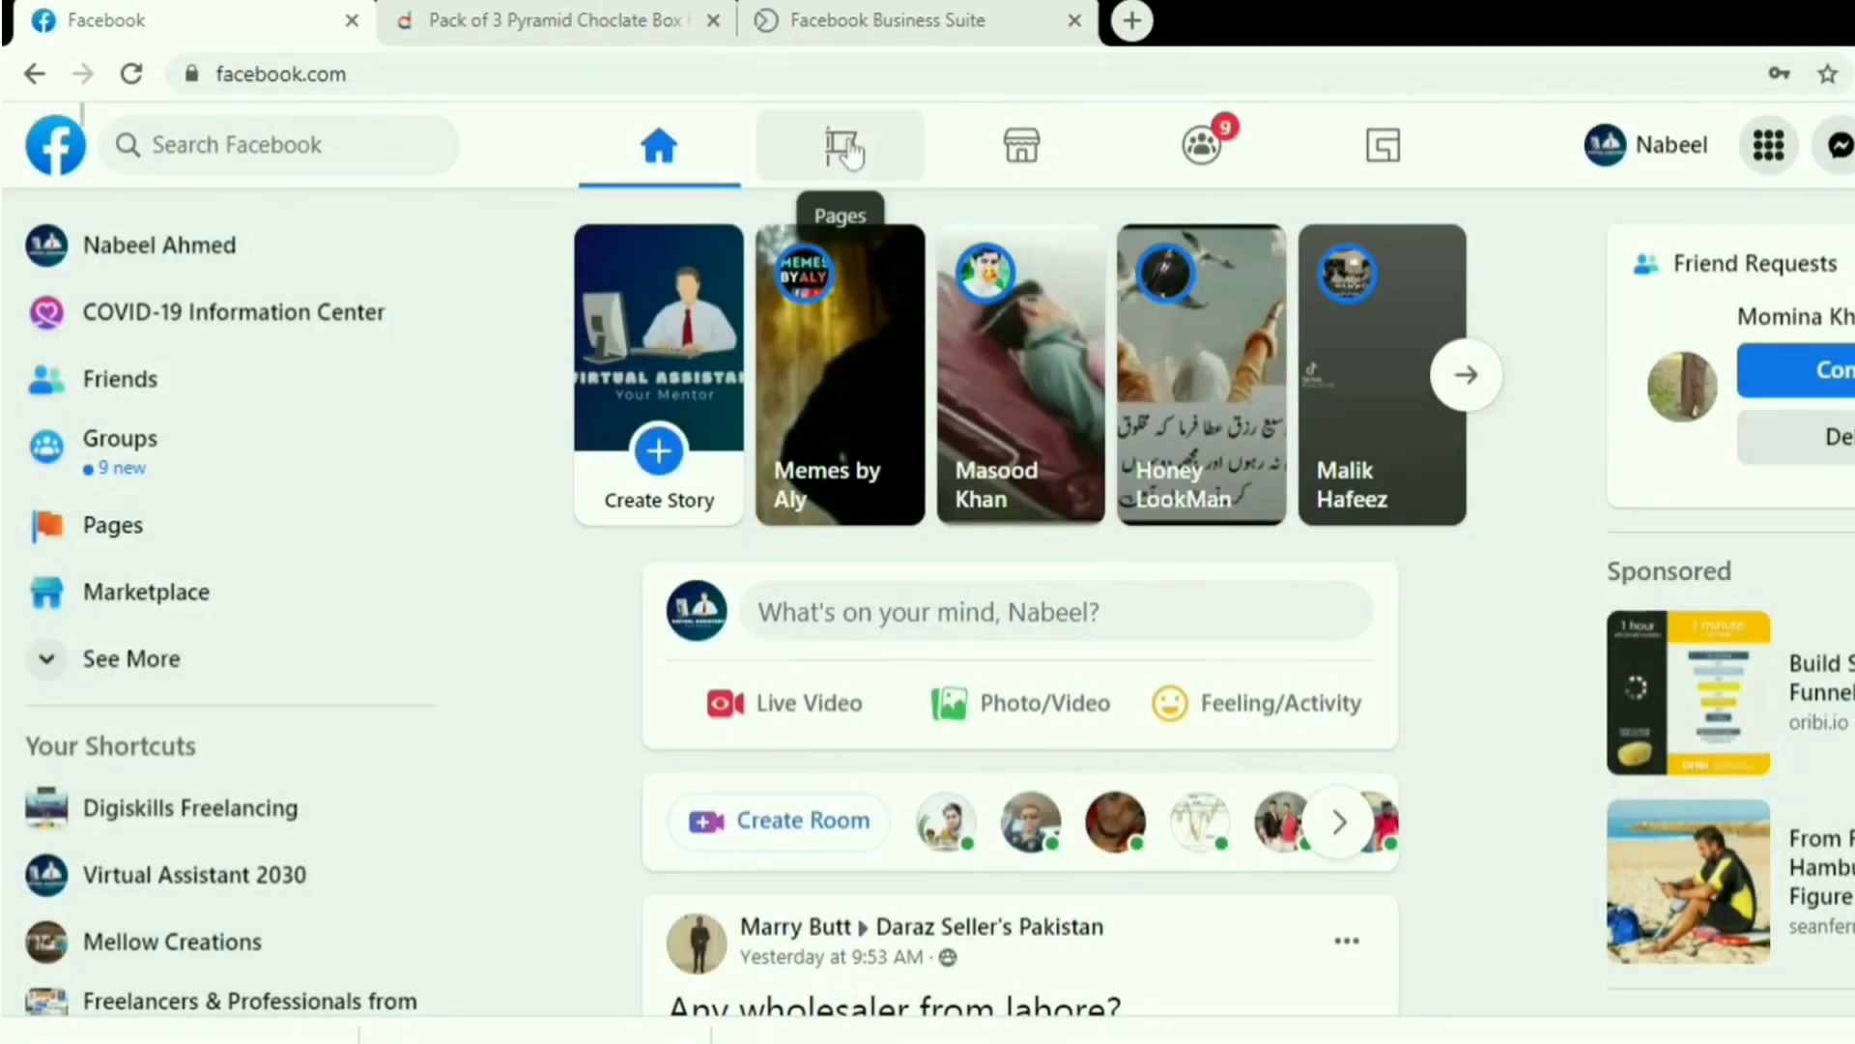
Start a new page named Daraz Store with the category Electronics Store.
click(846, 152)
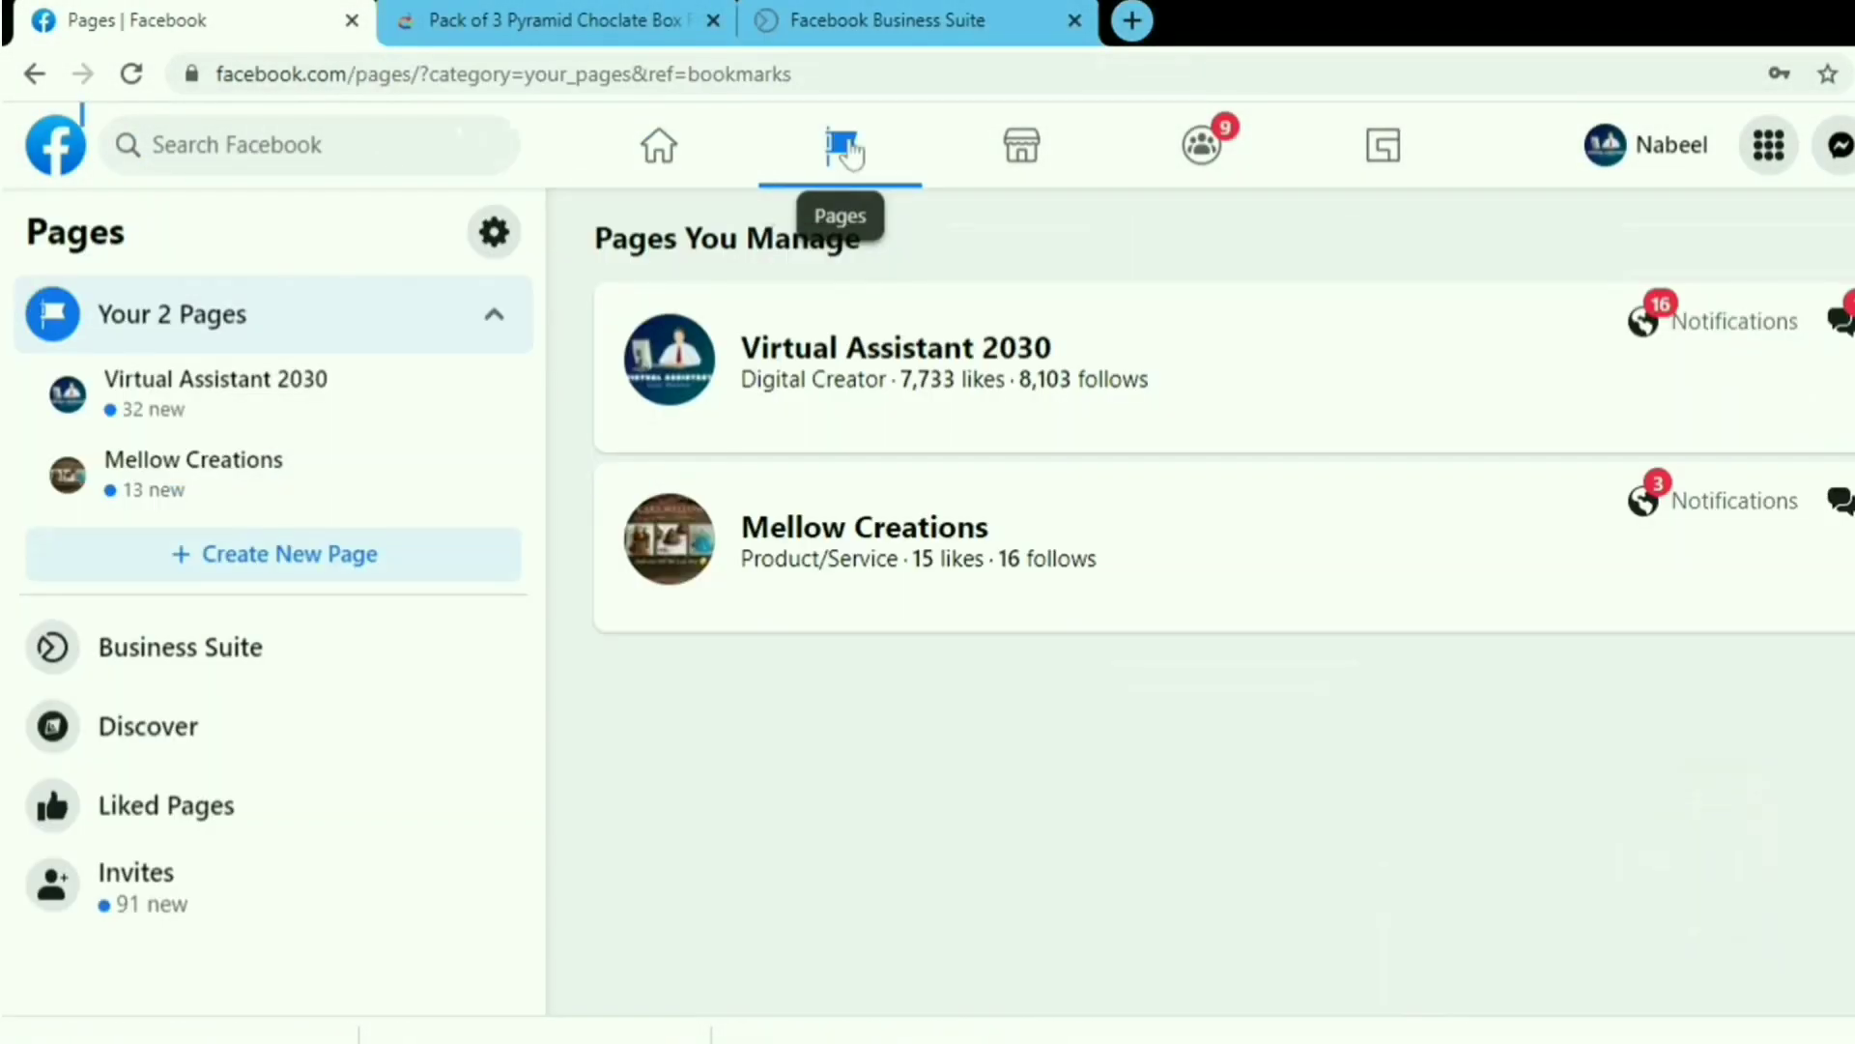
click(327, 564)
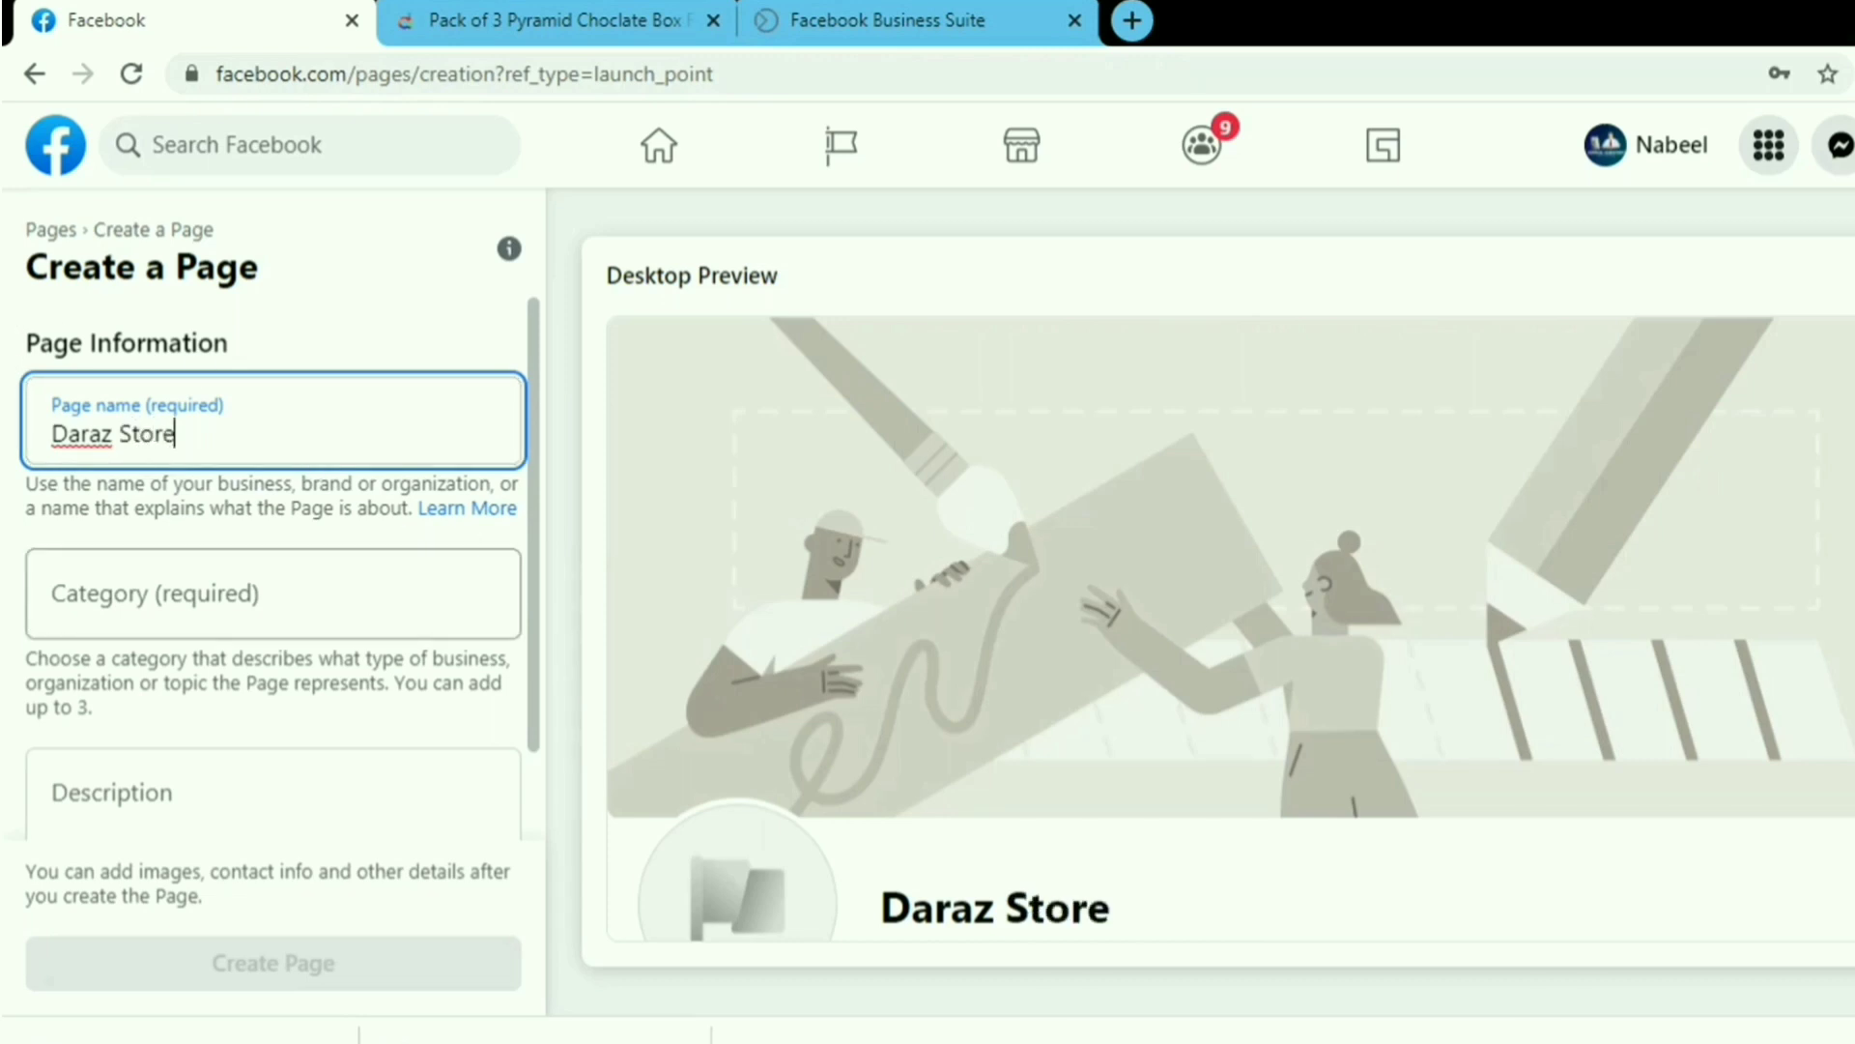
key(Tab)
text(el)
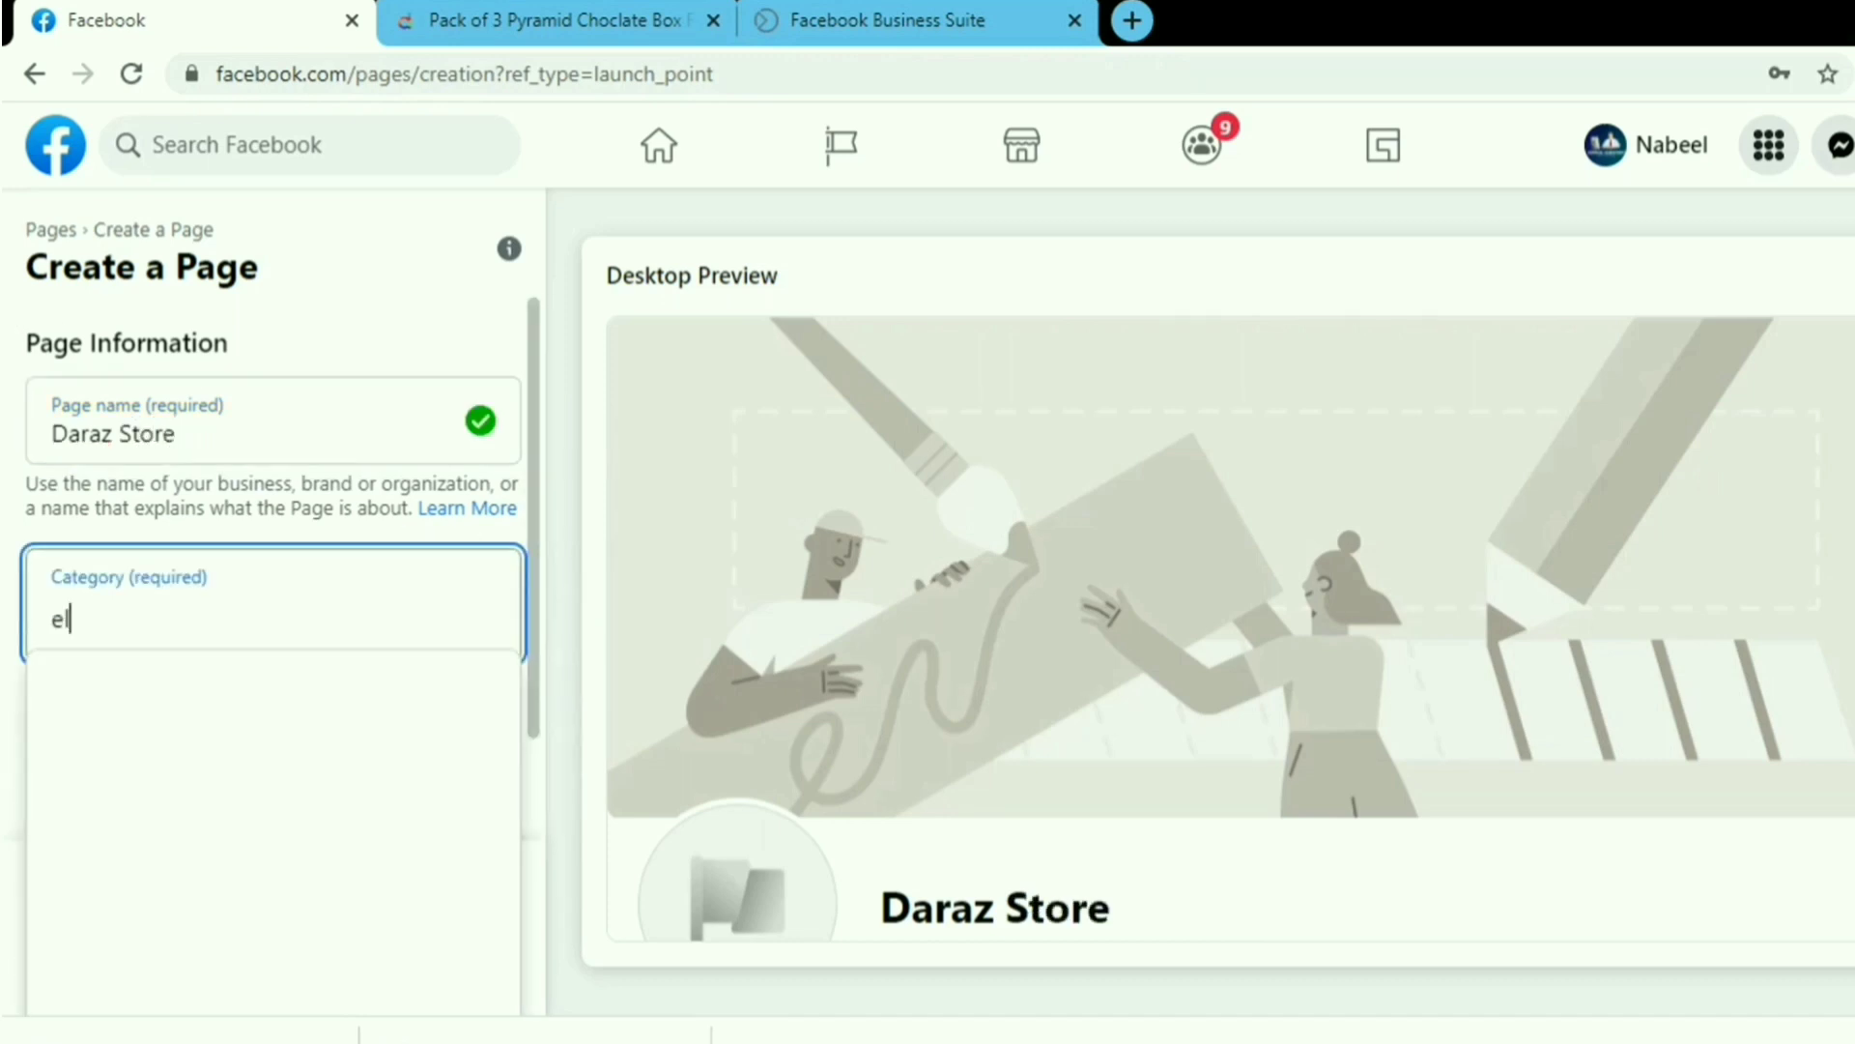
text(ect)
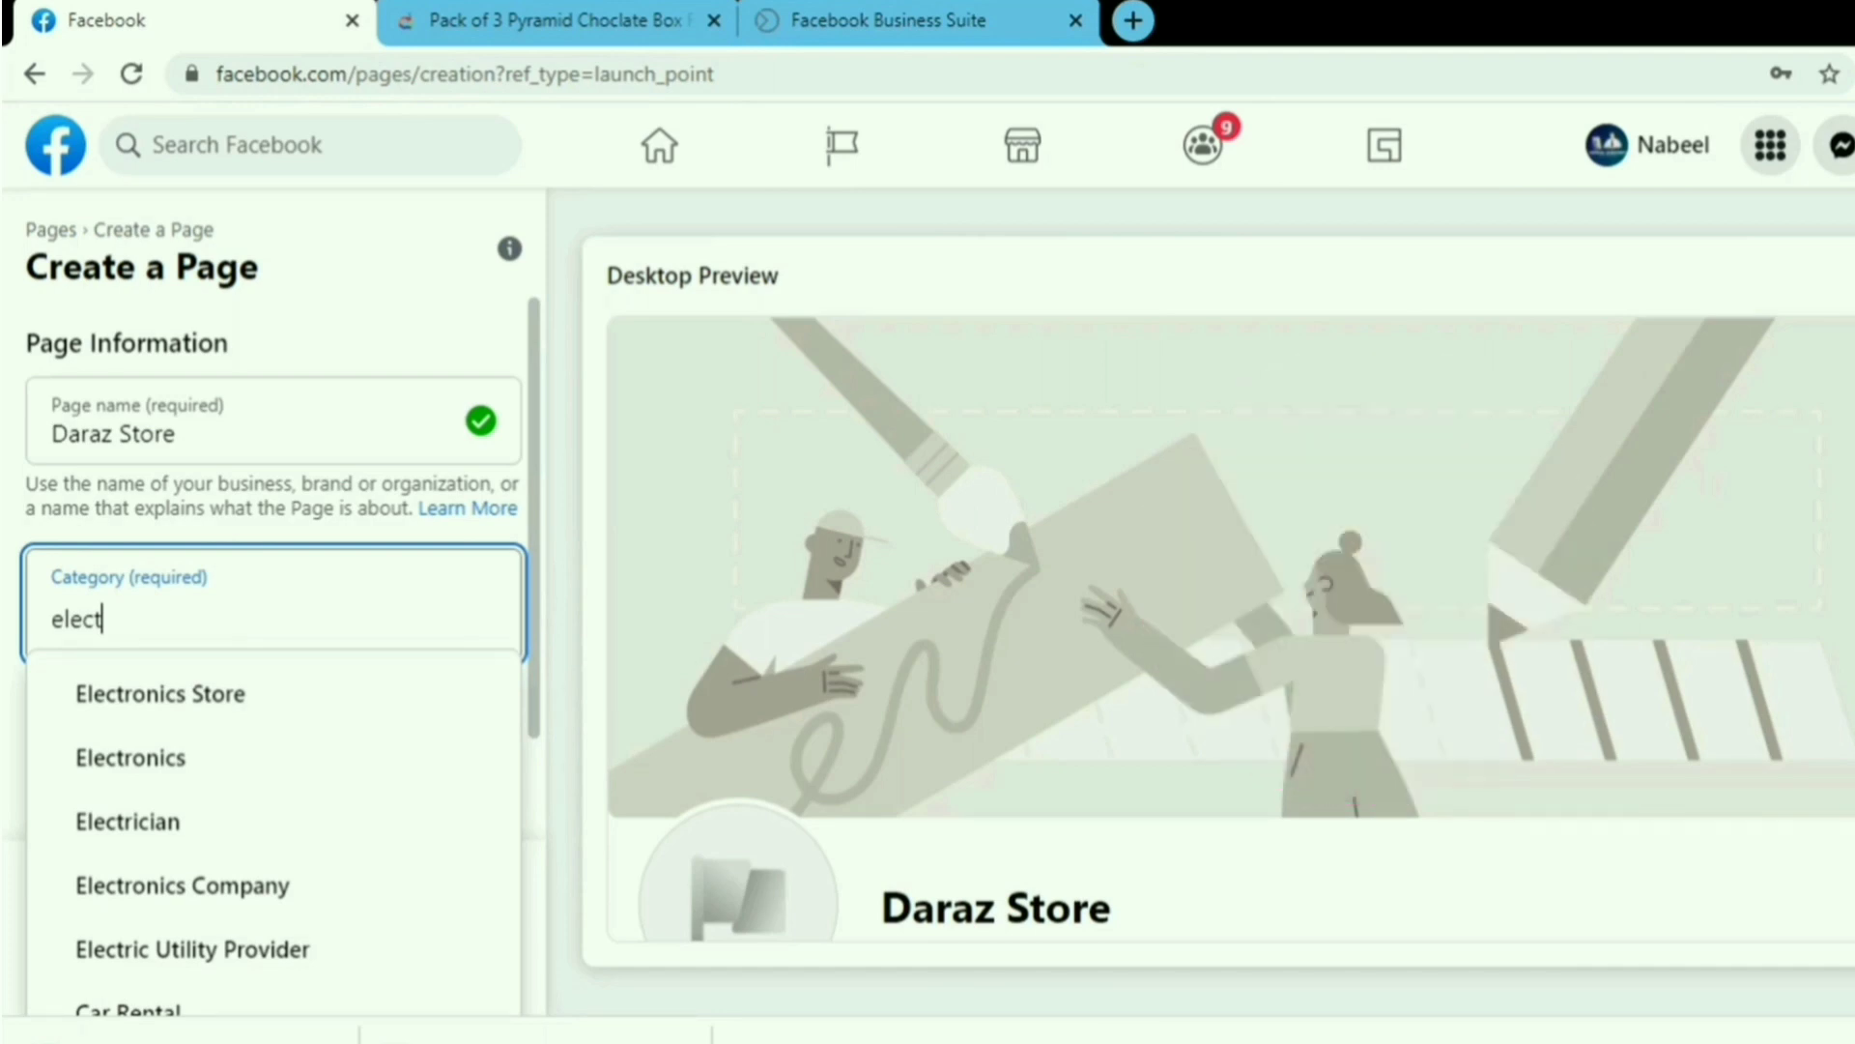
click(270, 710)
Describe the page as selling all kinds of electronic products, then create and save it.
drag(537, 633, 530, 820)
click(396, 773)
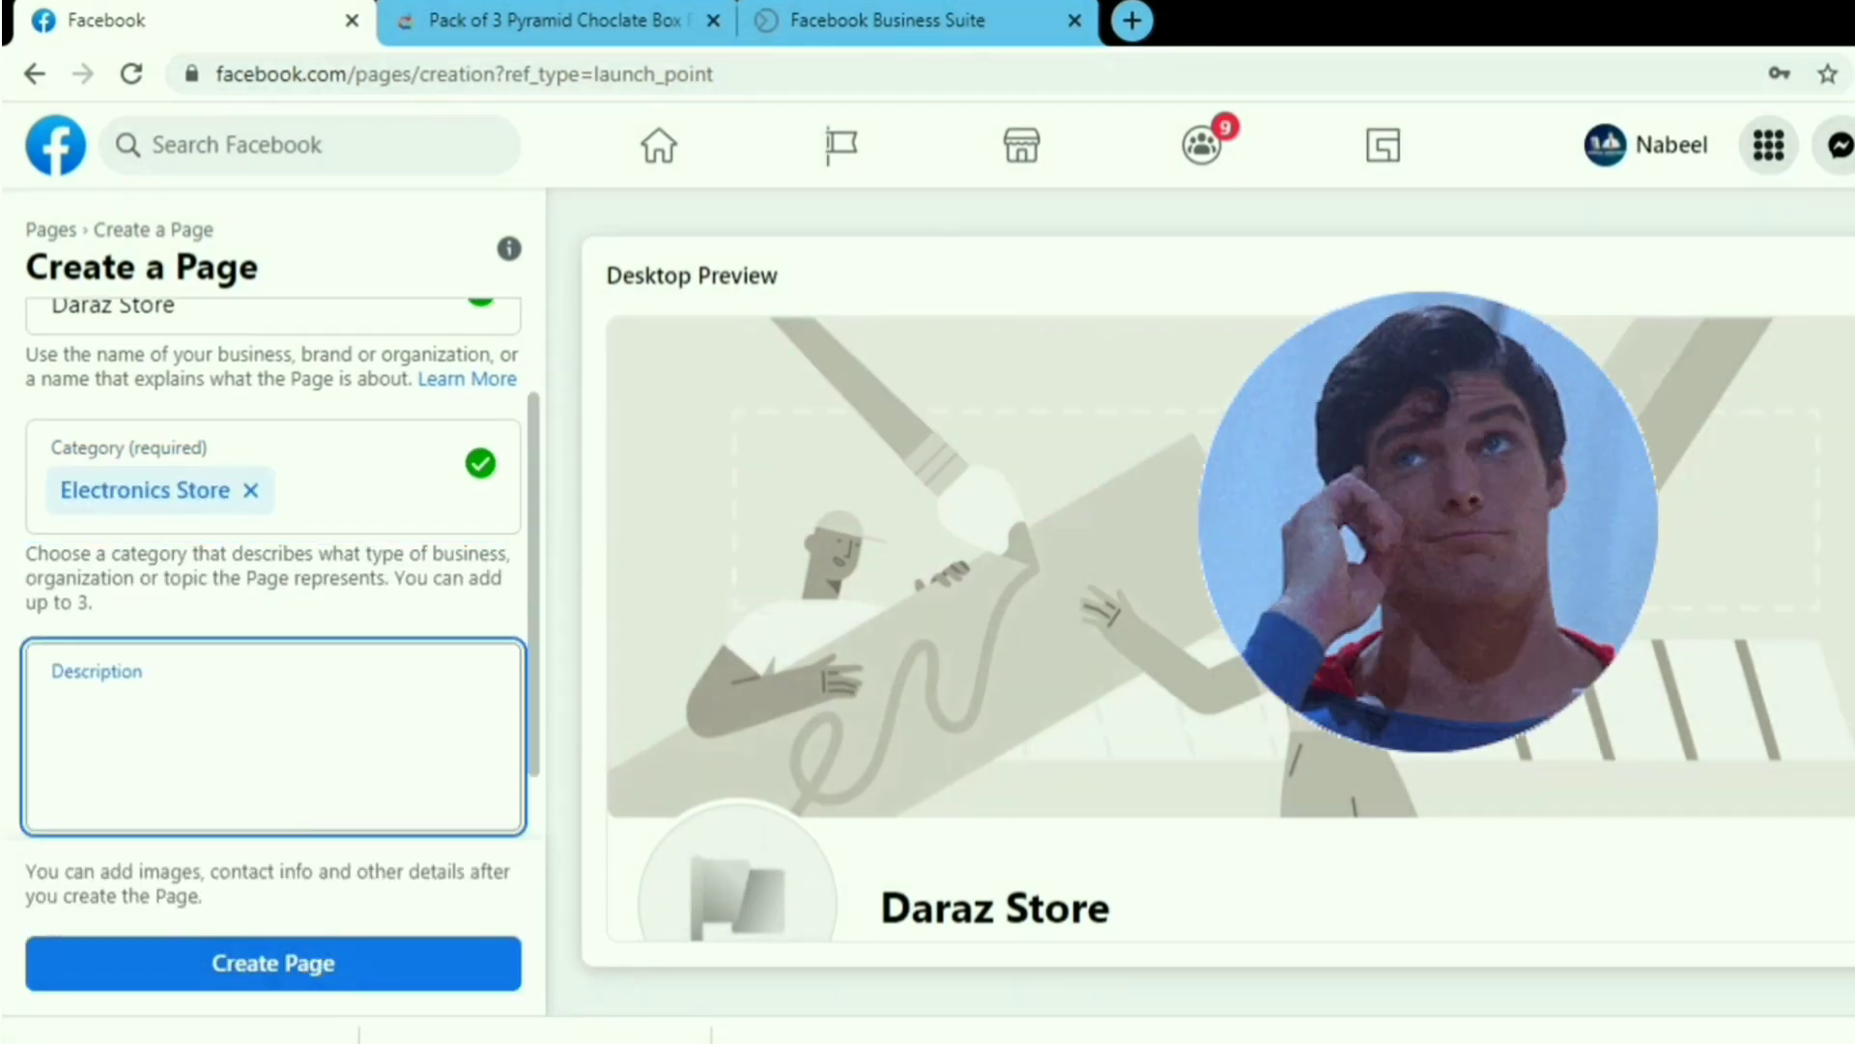
text(W)
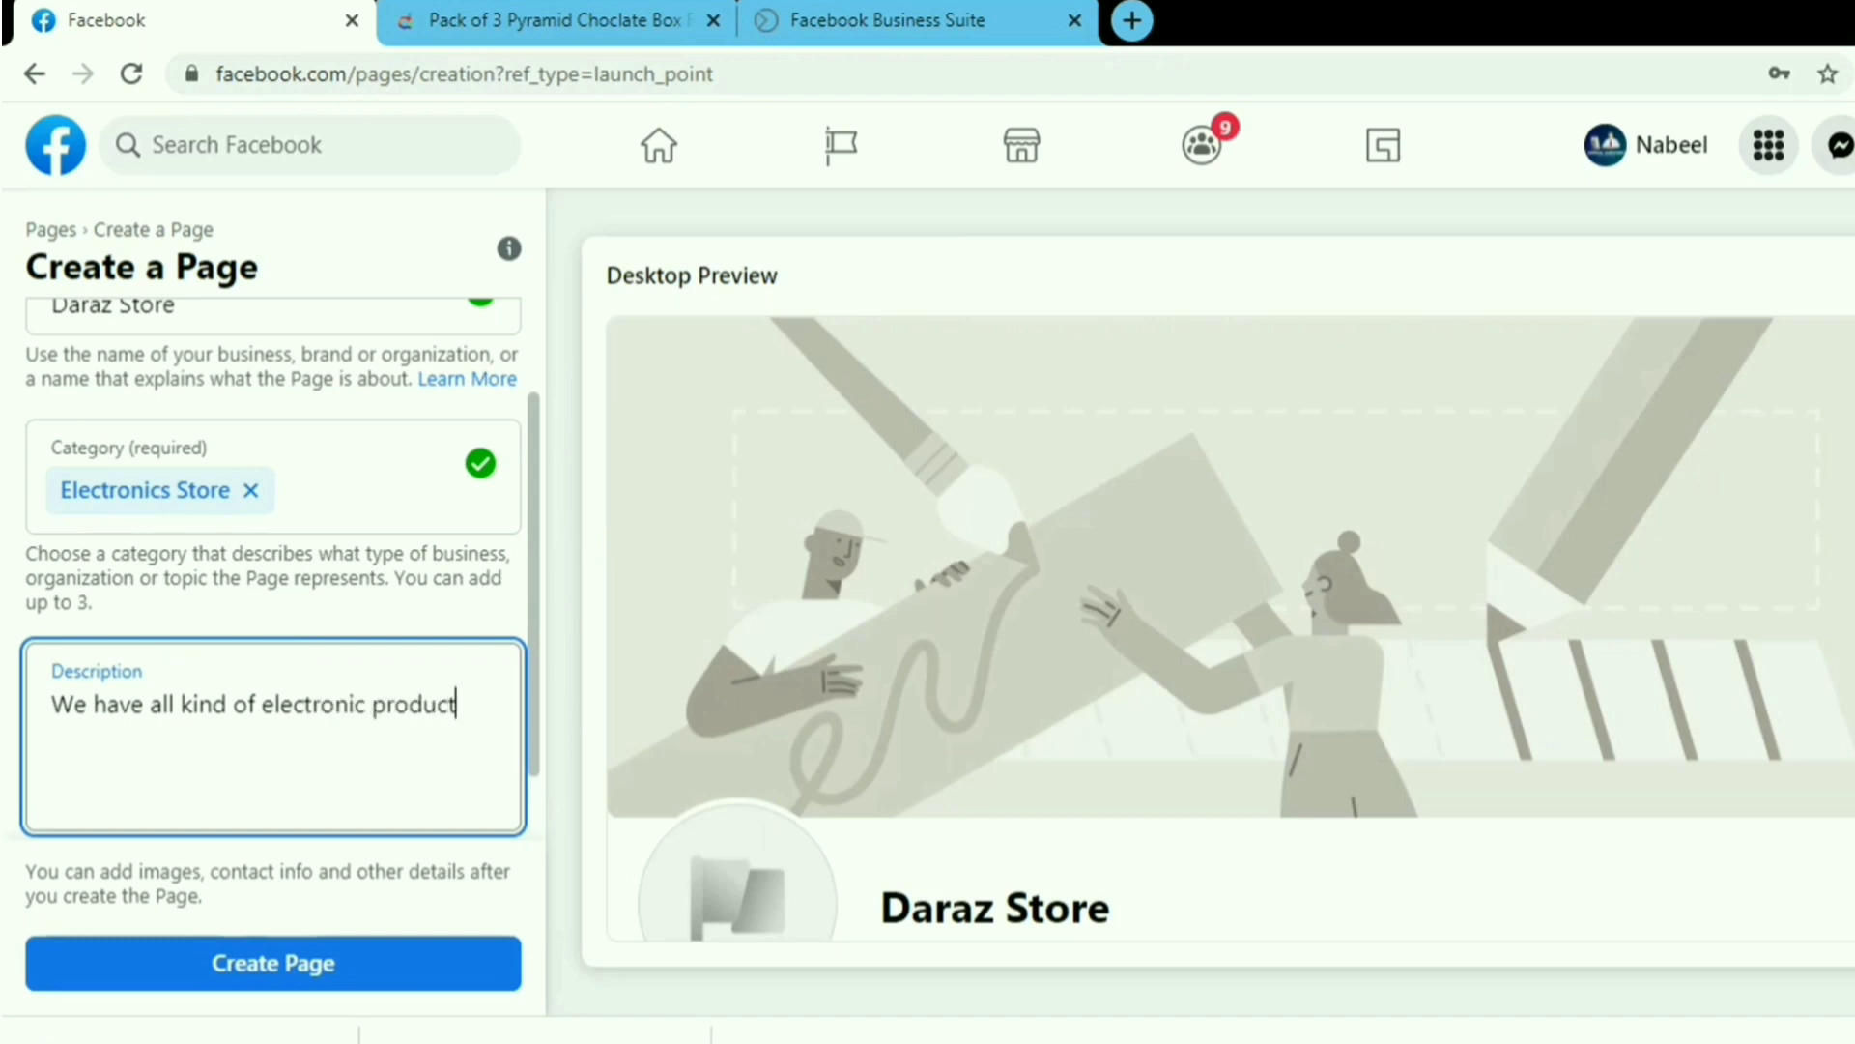
click(319, 967)
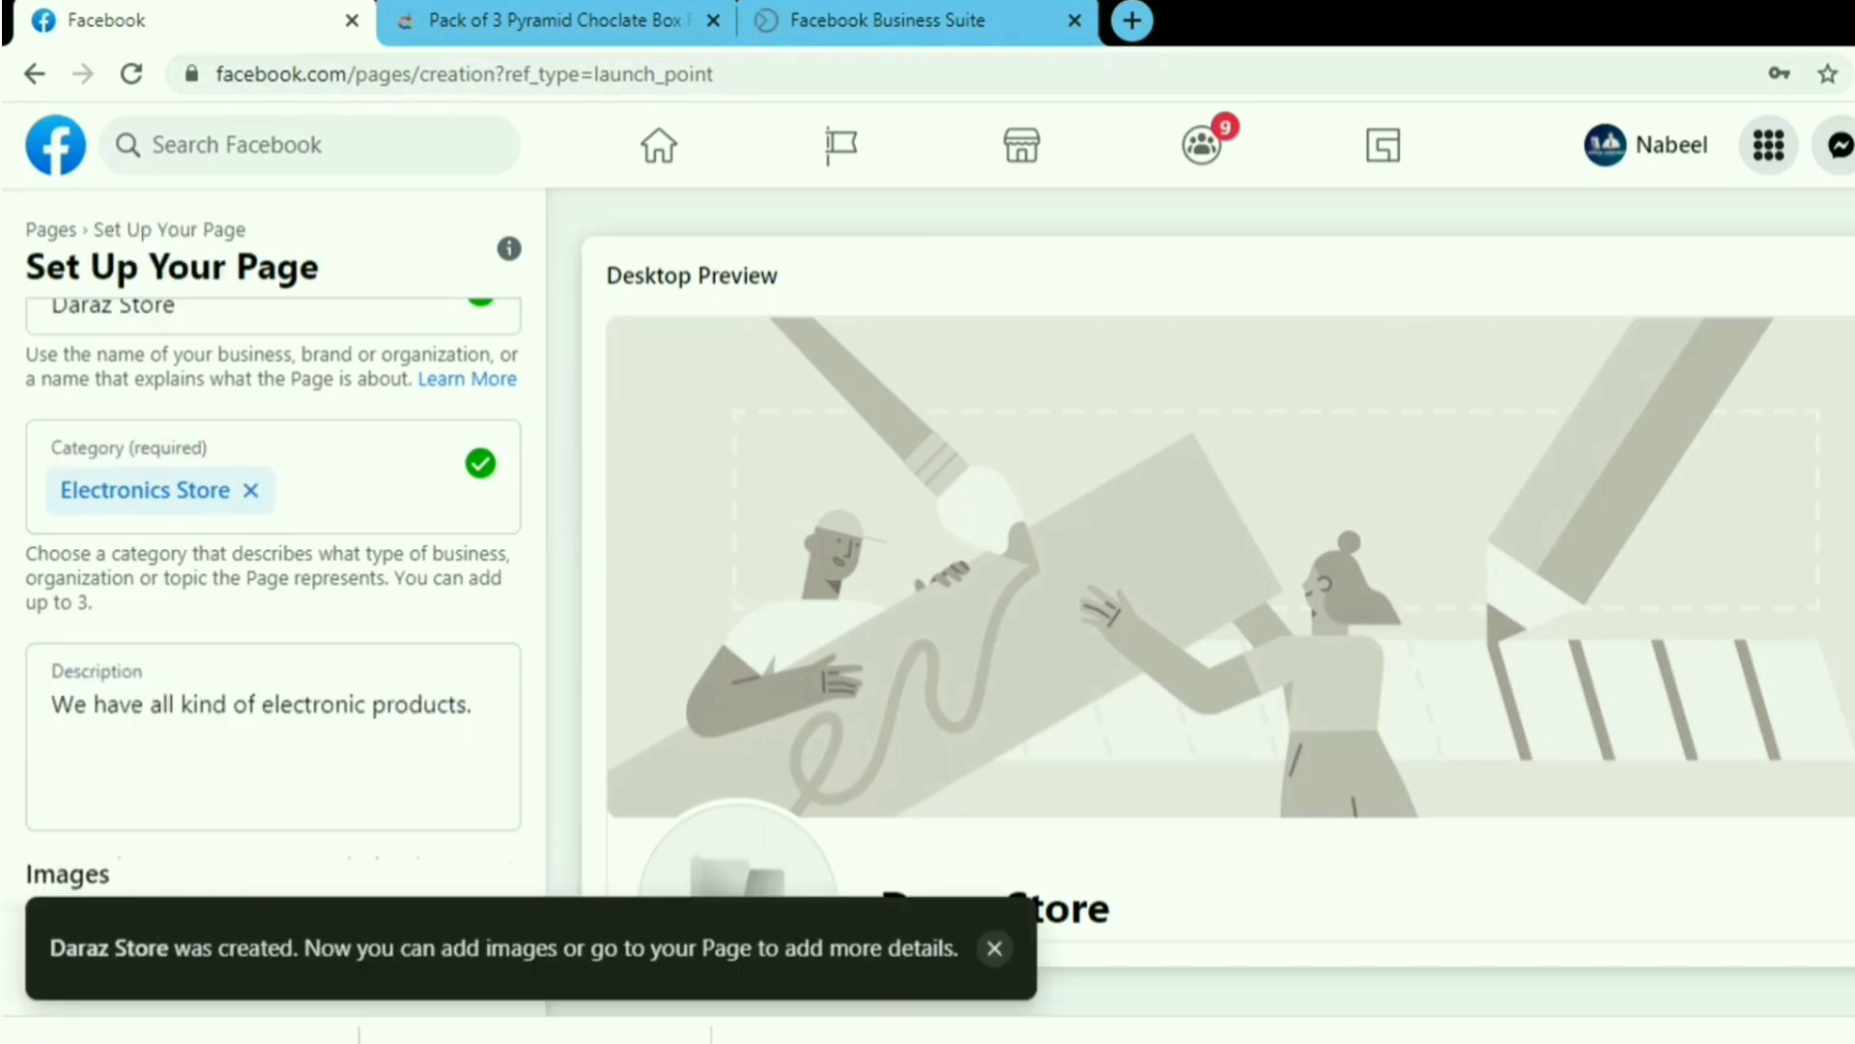
click(442, 967)
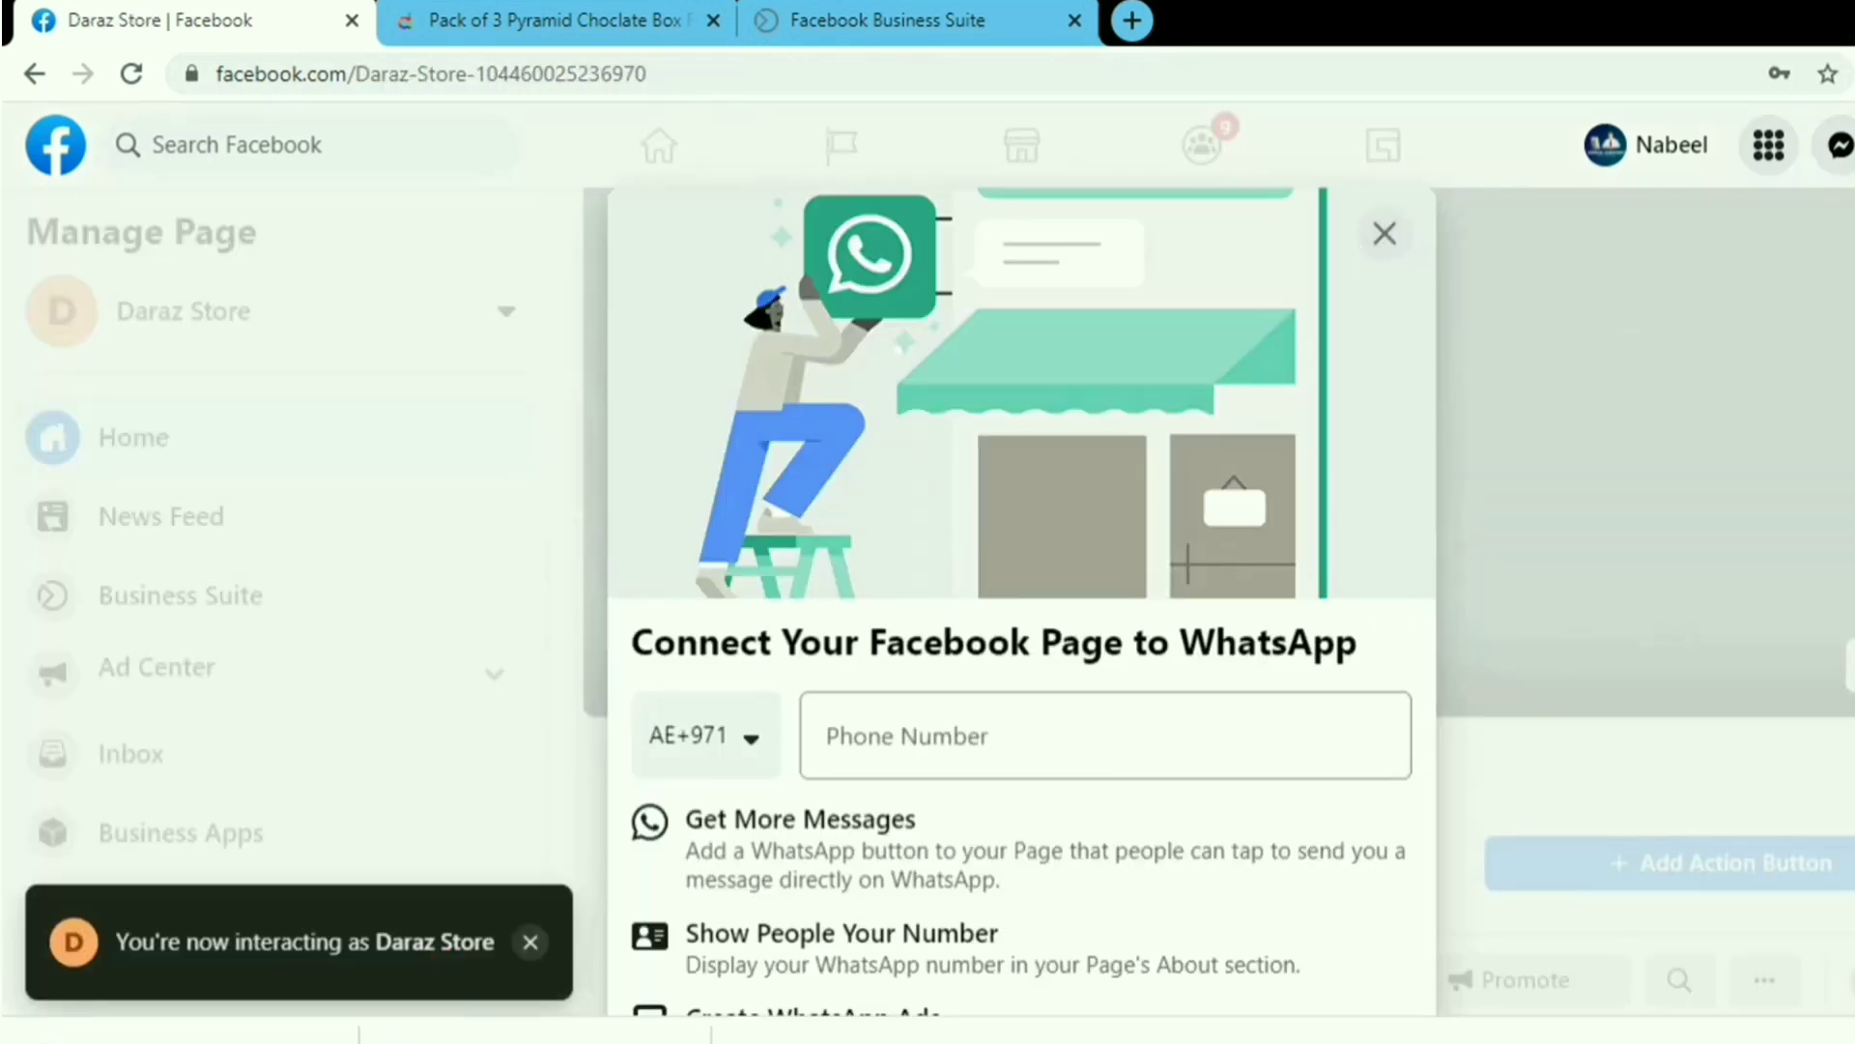
Connect a WhatsApp number to Daraz Store by entering the phone number and its verification code.
scroll(971, 712, down, 3)
click(1014, 490)
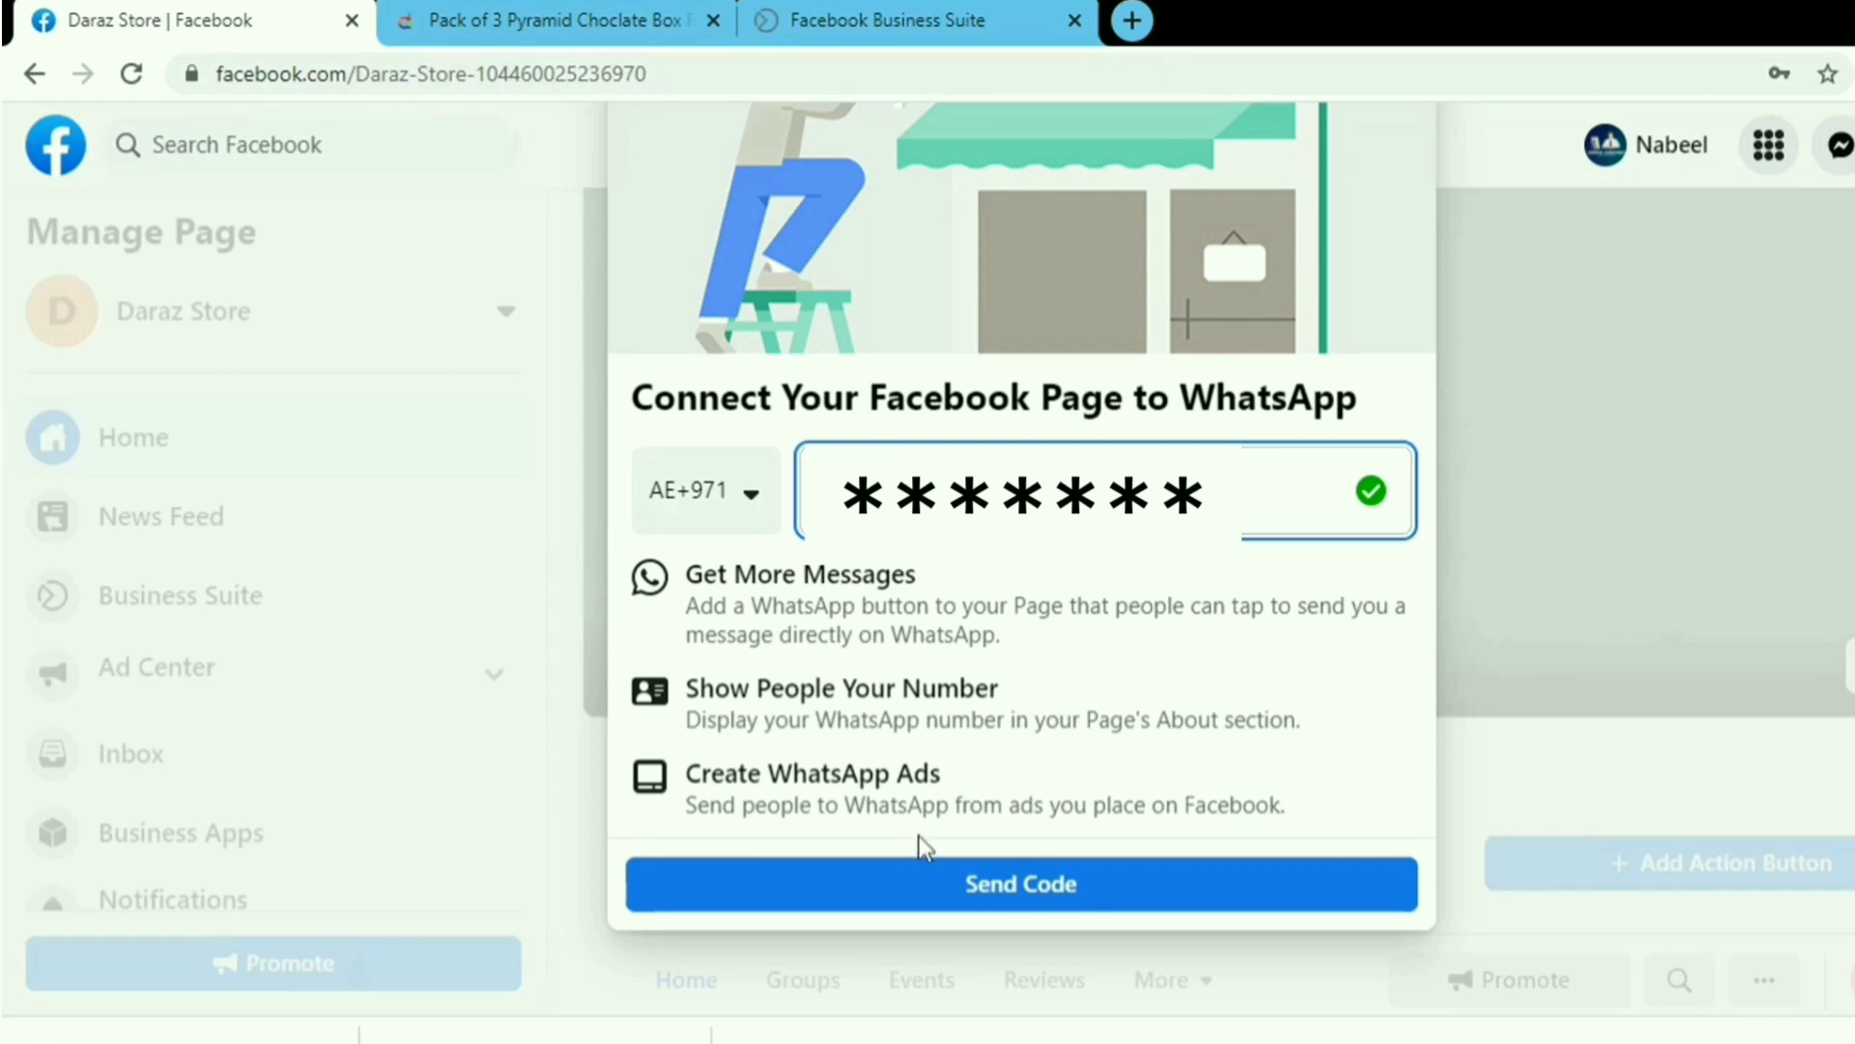
click(985, 884)
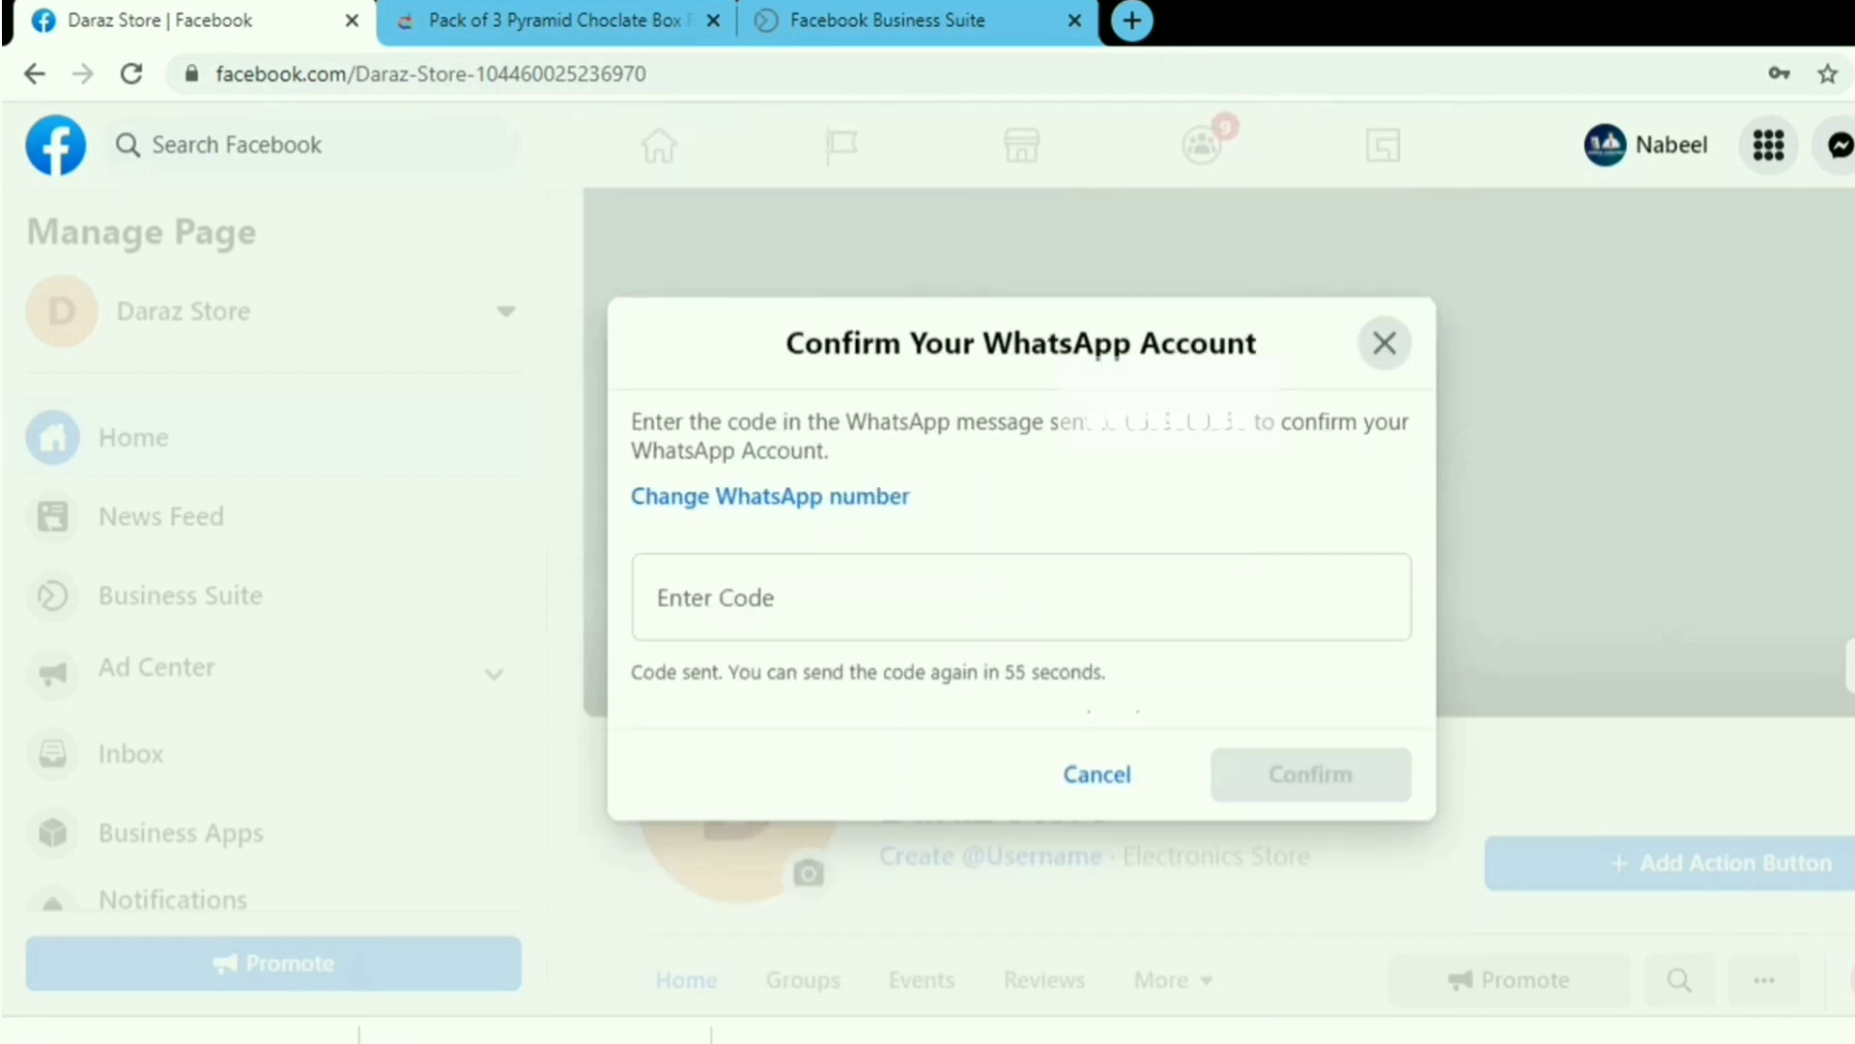
click(1021, 598)
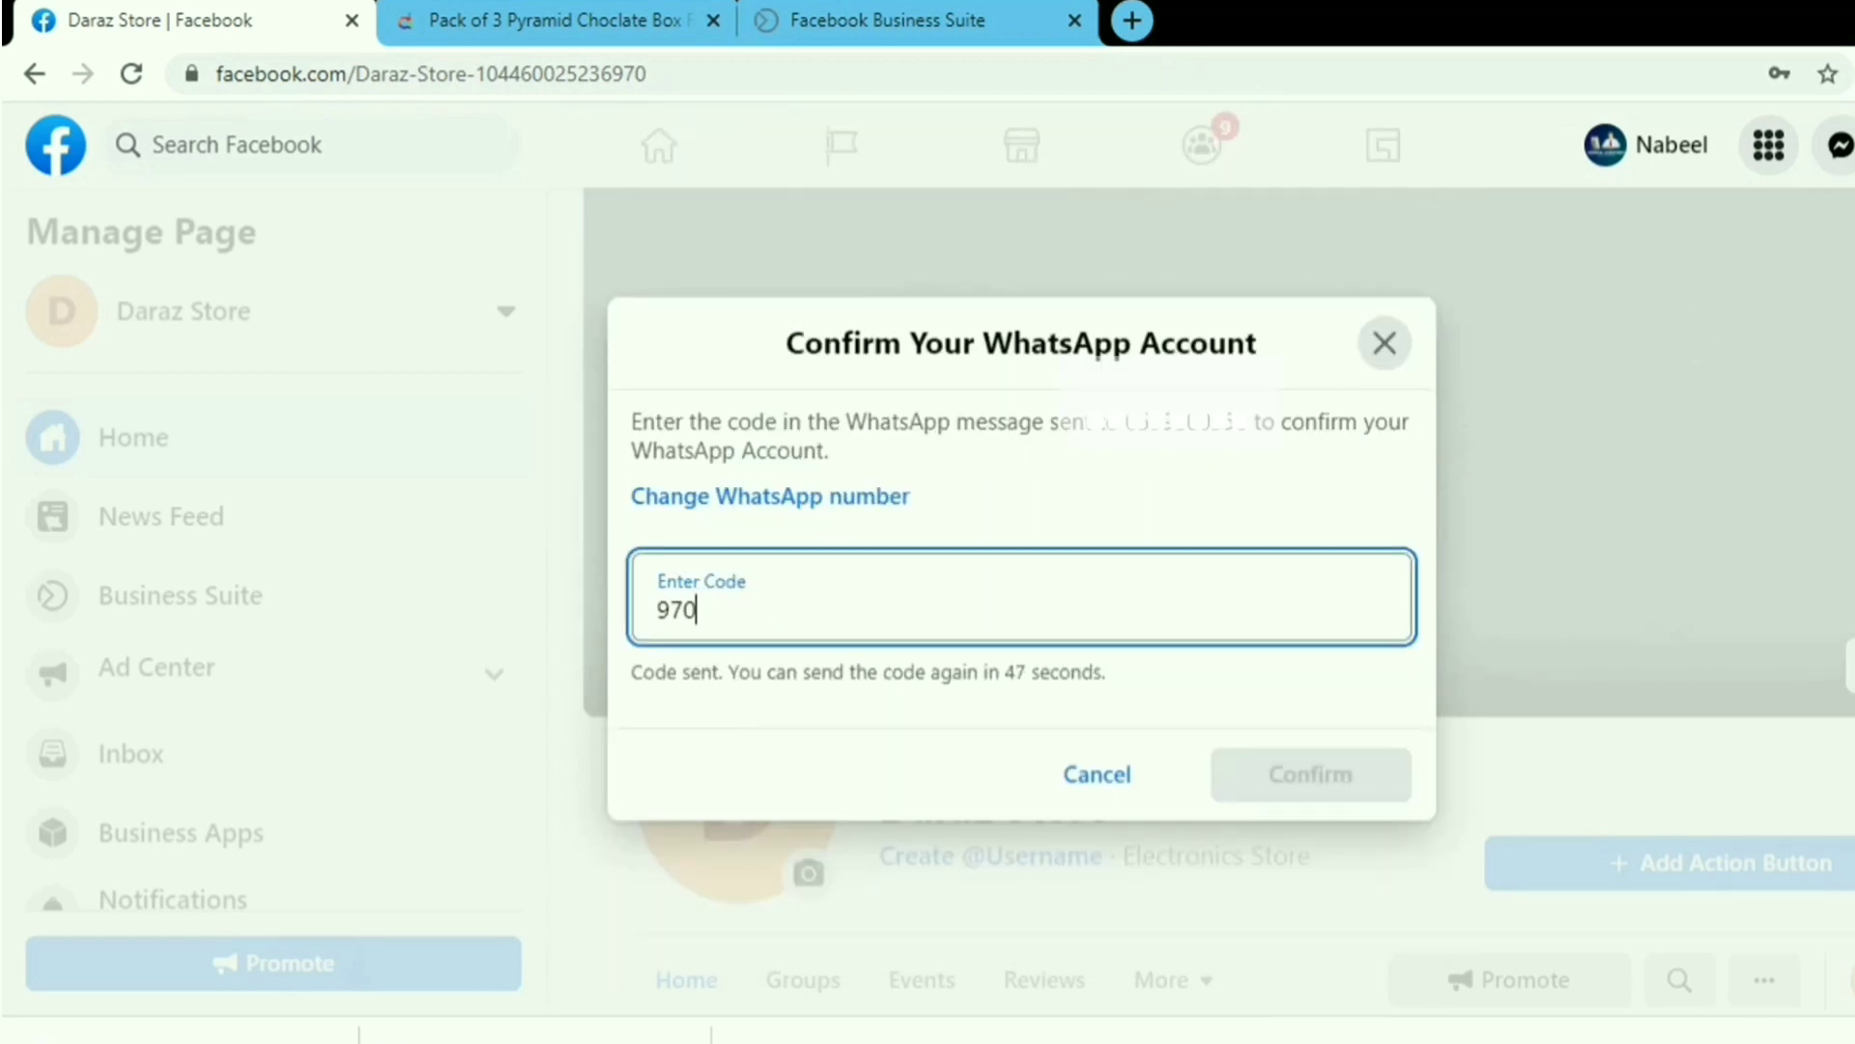
click(1286, 793)
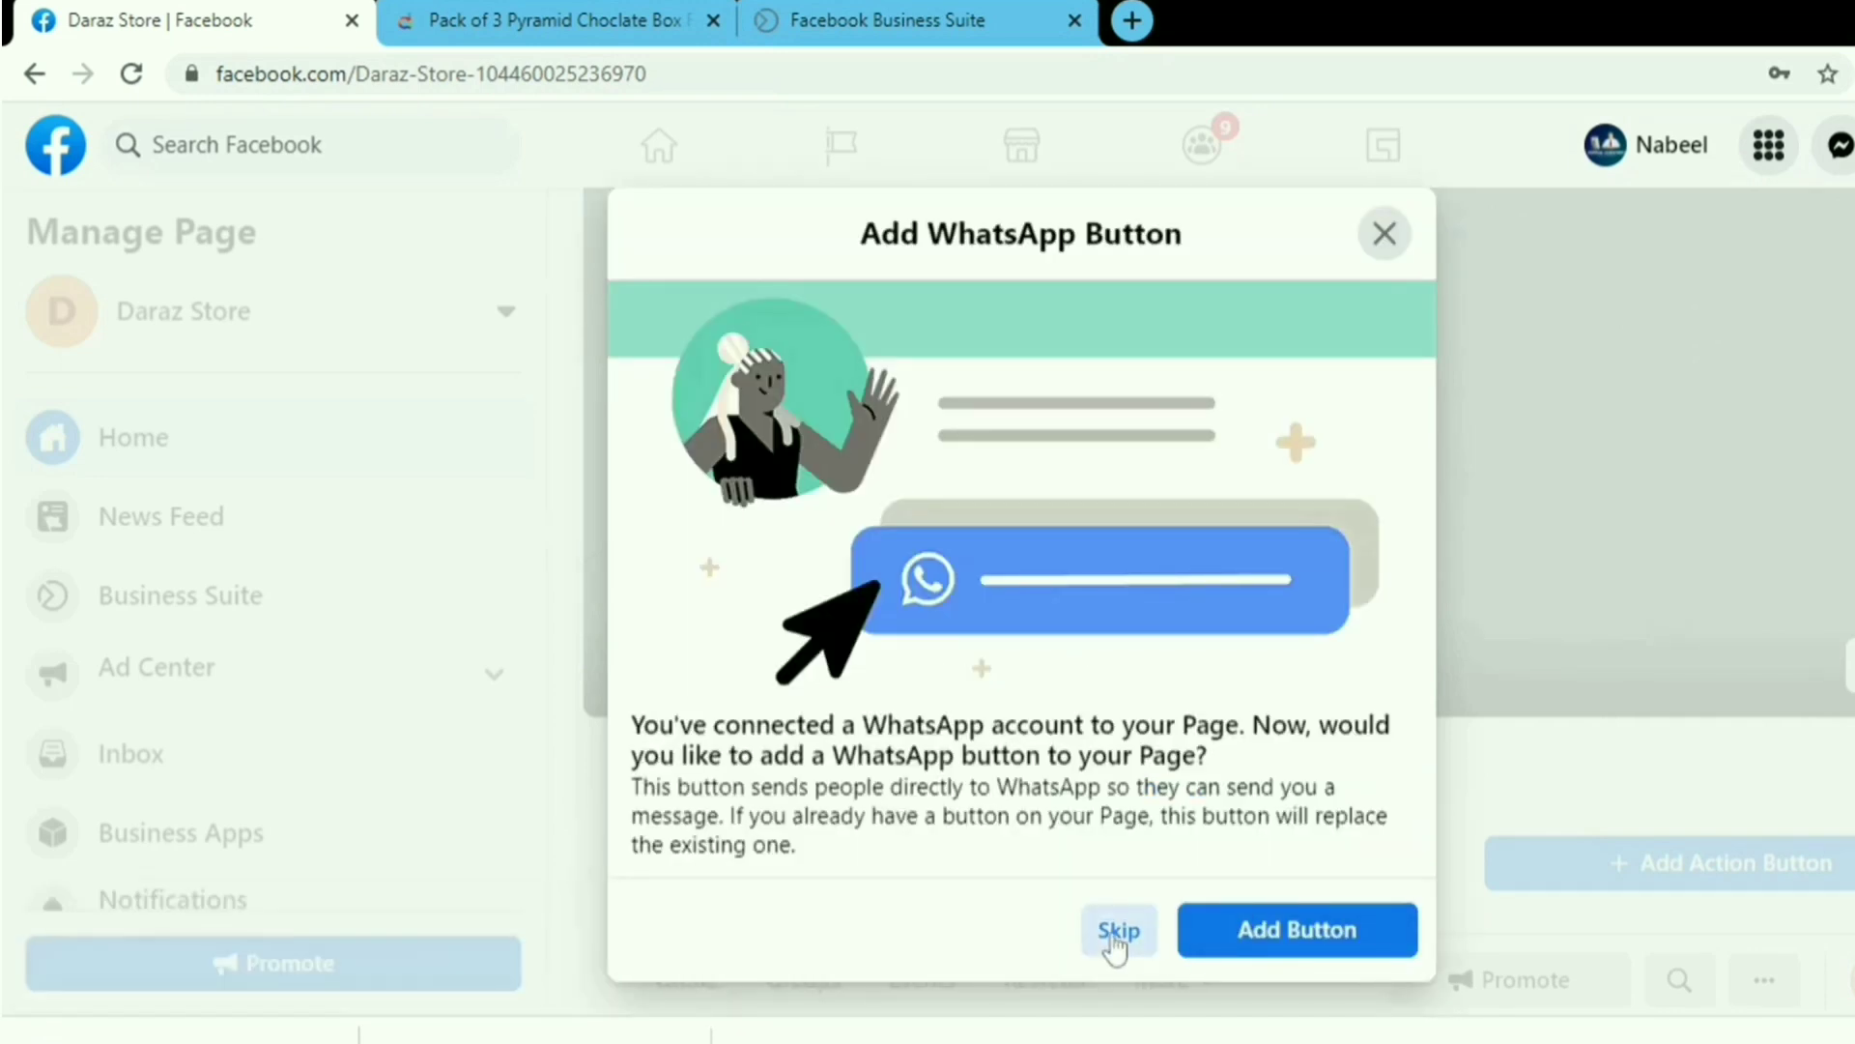
Decline the WhatsApp button, post and ad offers, and dismiss the WhatsApp Business promotion.
click(1118, 931)
click(1116, 880)
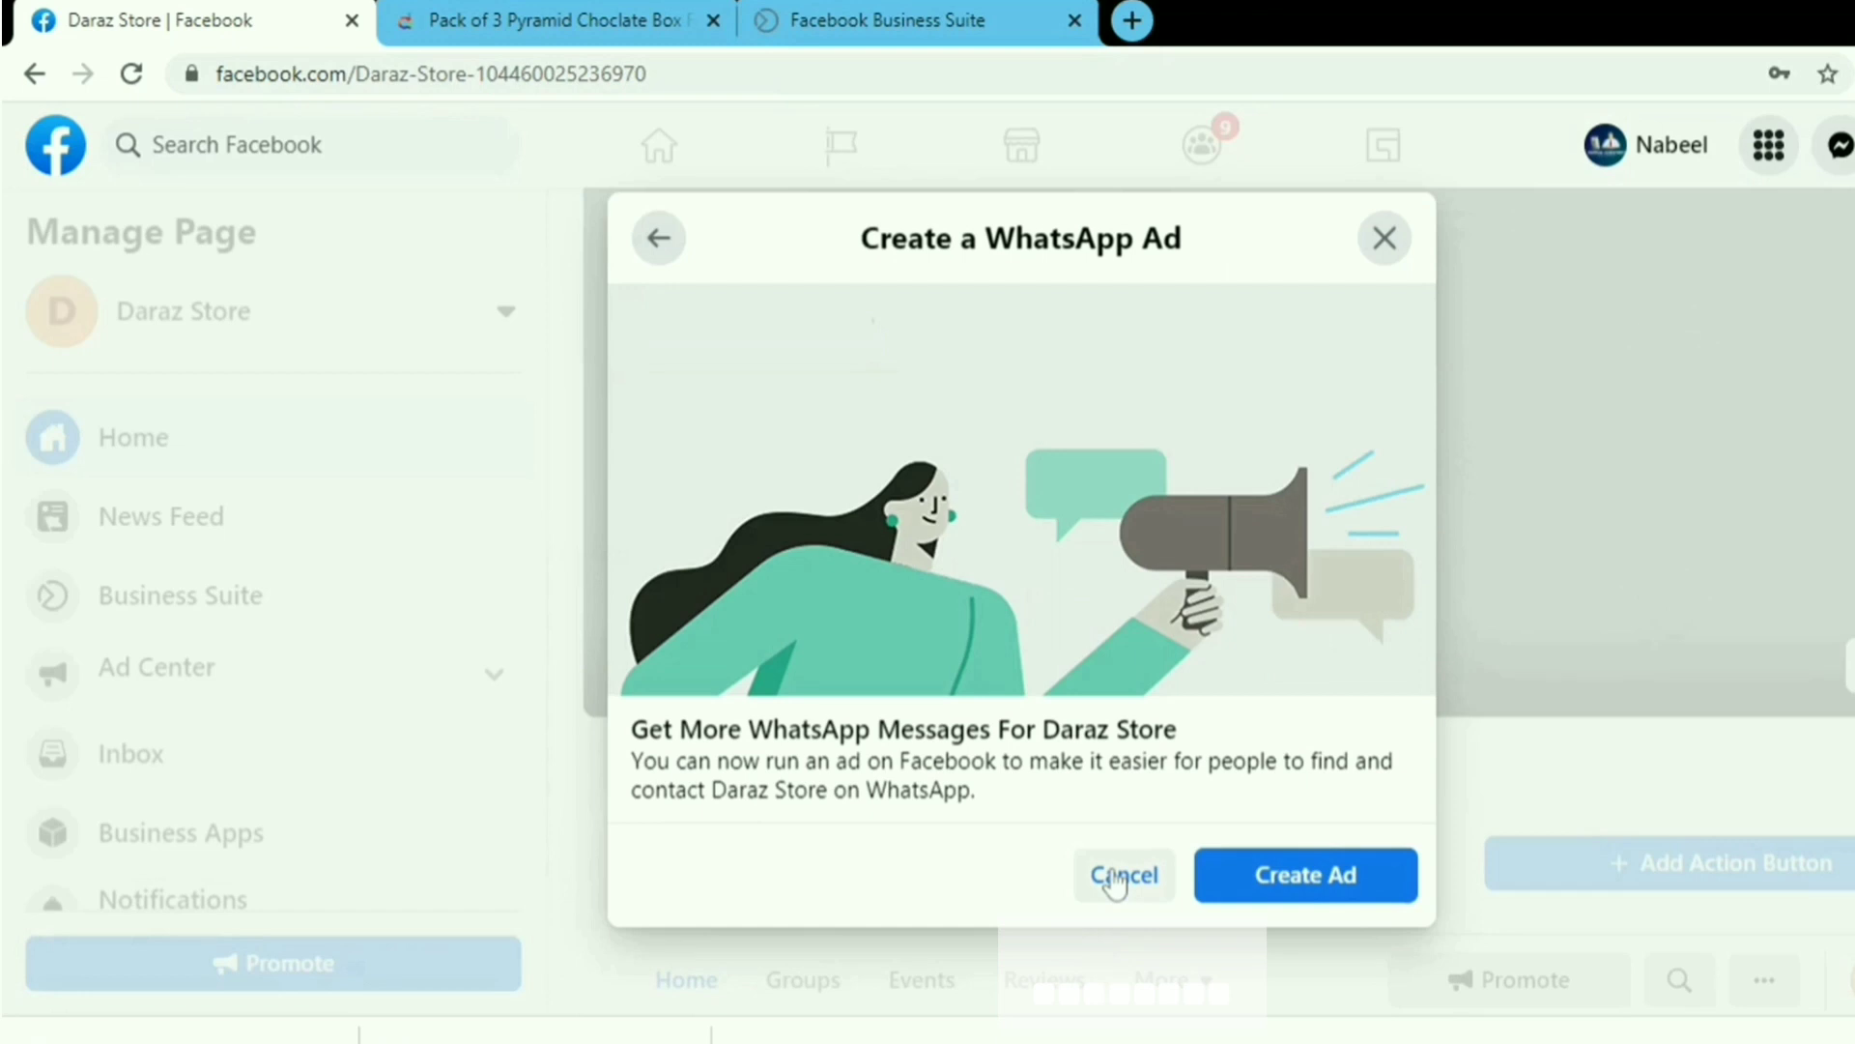
click(1121, 876)
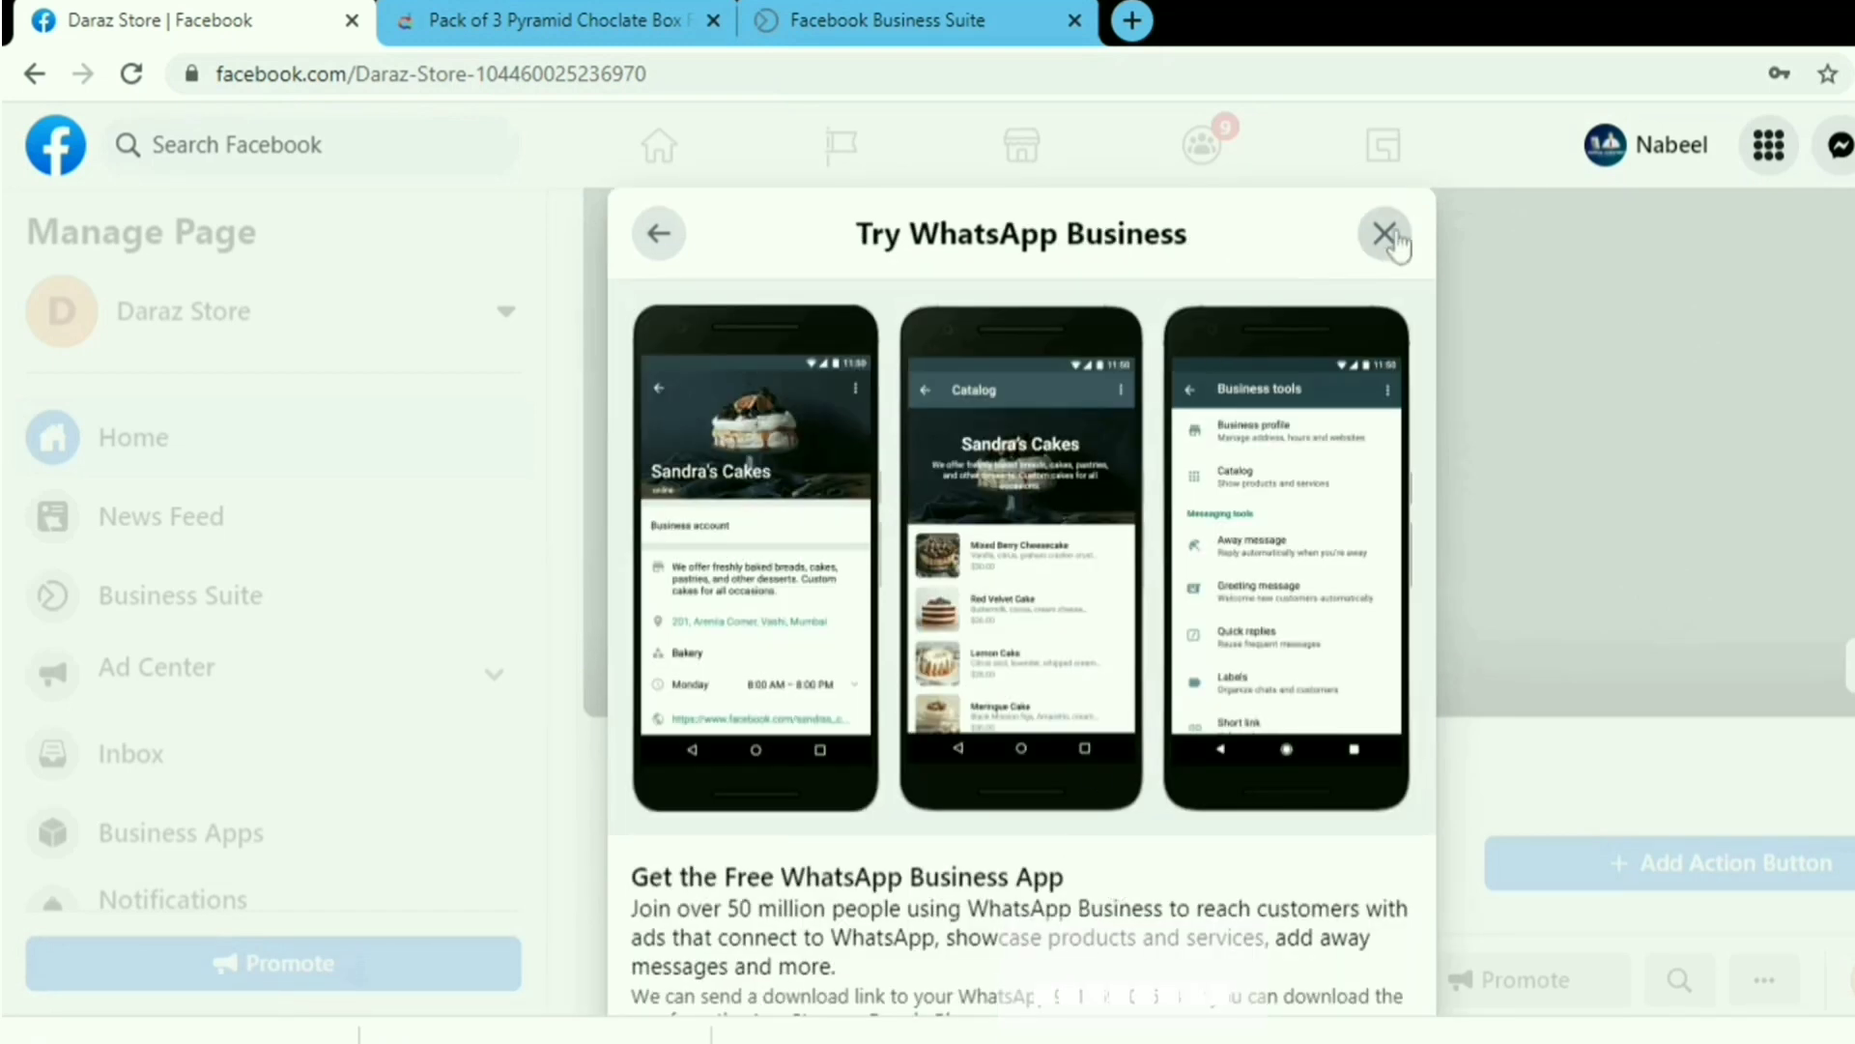
click(1385, 234)
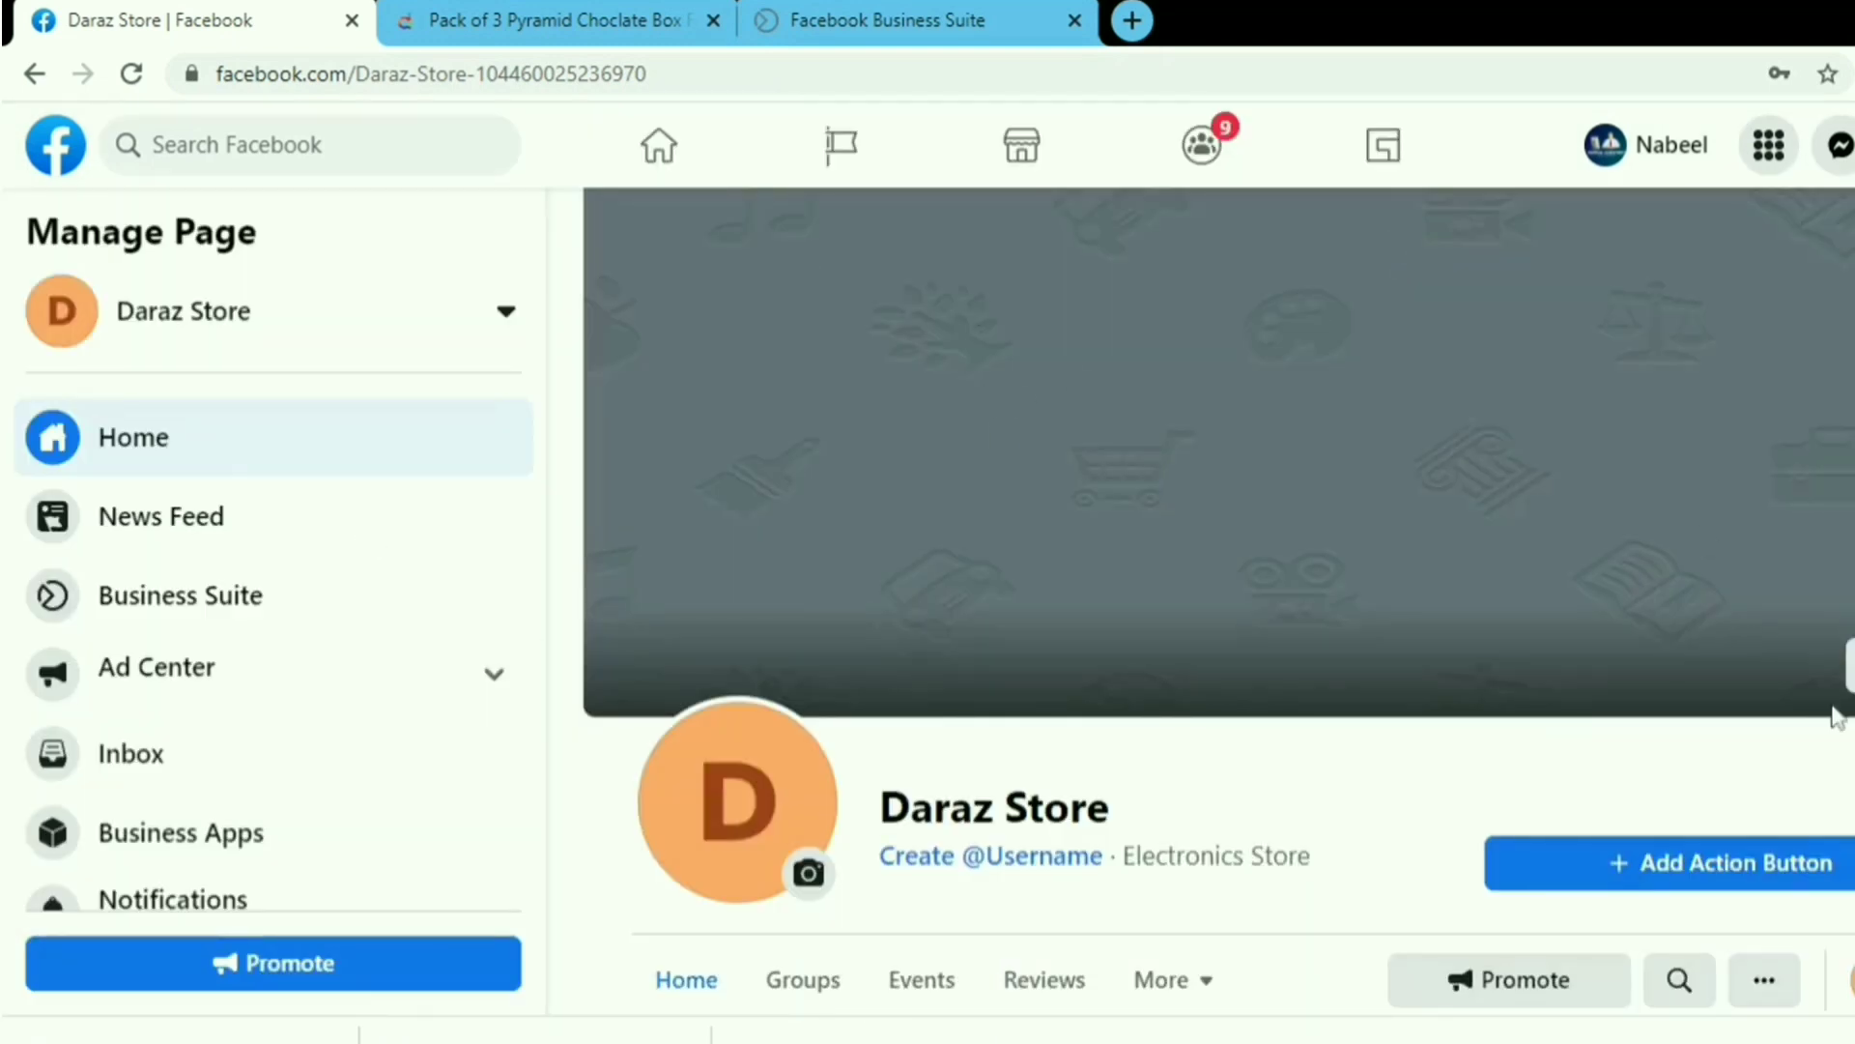
Go to the Daraz Store page's Templates and Tabs settings and bring up the template choices.
scroll(1643, 734, down, 2)
scroll(1508, 841, down, 3)
scroll(1546, 884, down, 3)
scroll(1488, 902, up, 4)
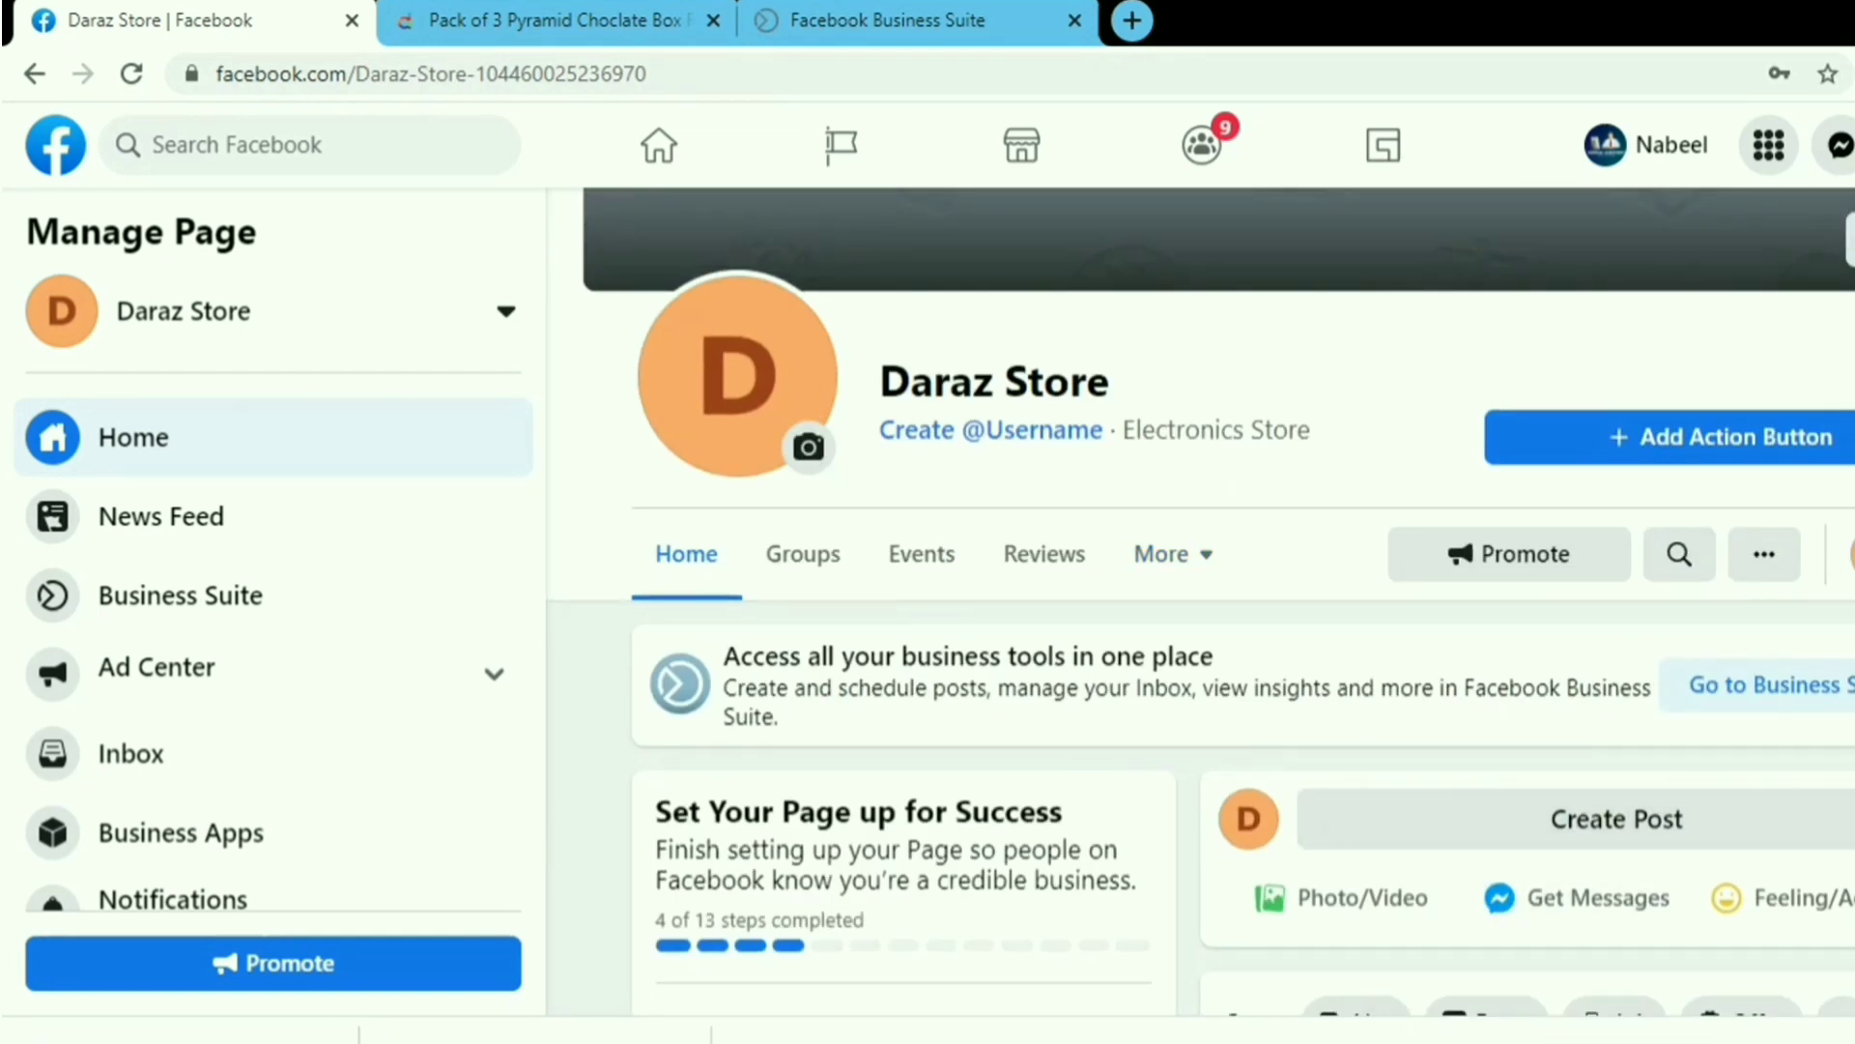
scroll(546, 625, down, 1)
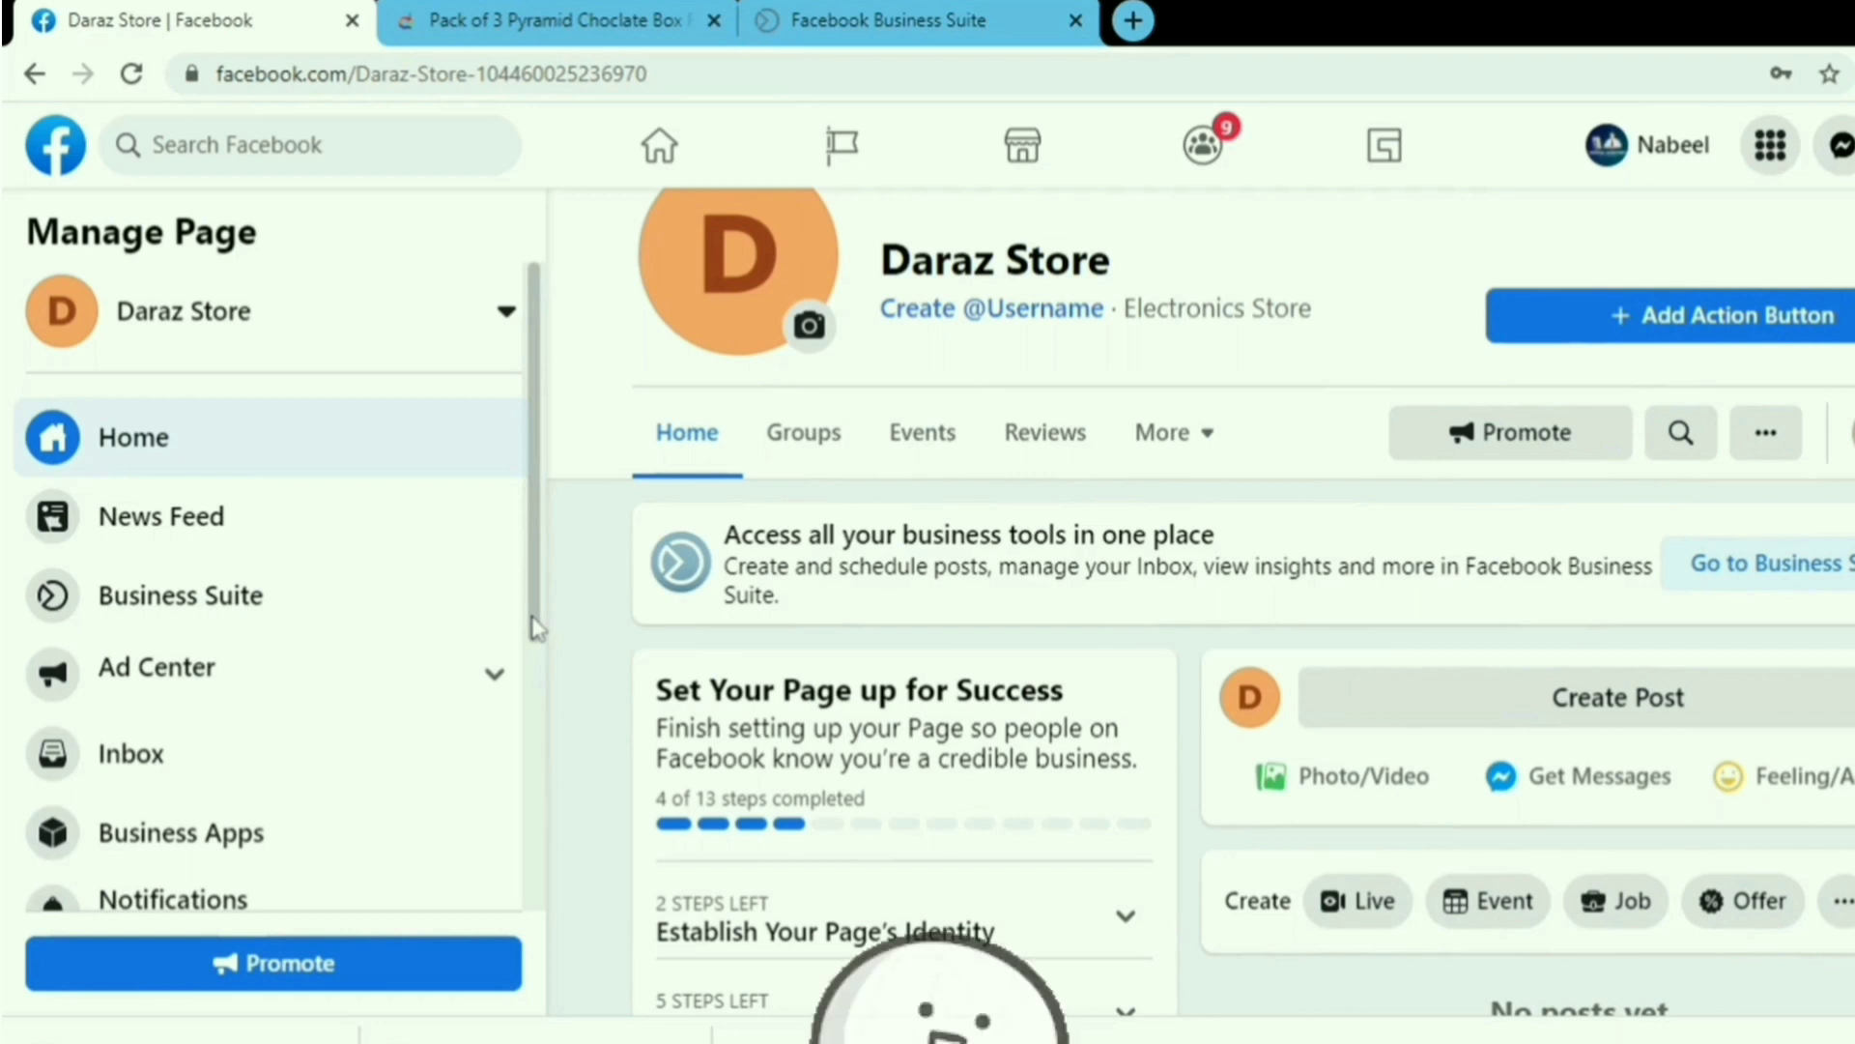
drag(532, 620, 522, 899)
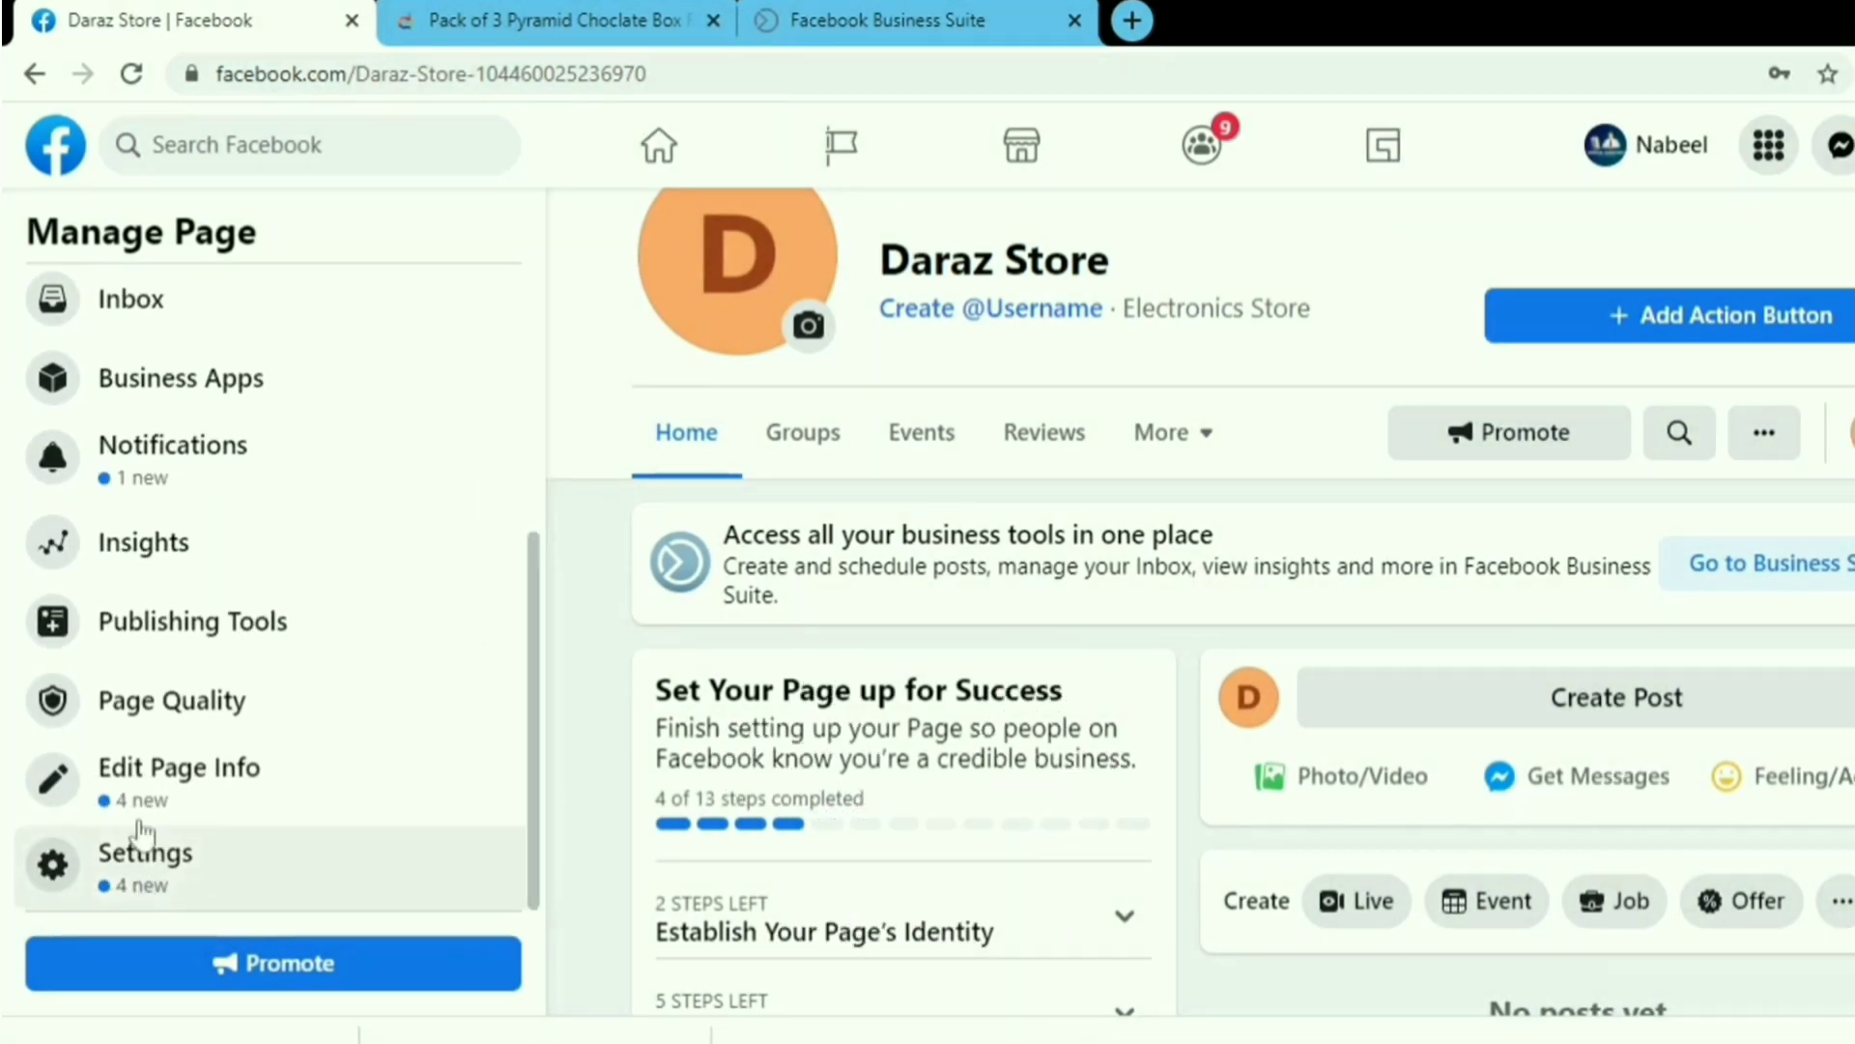
click(142, 875)
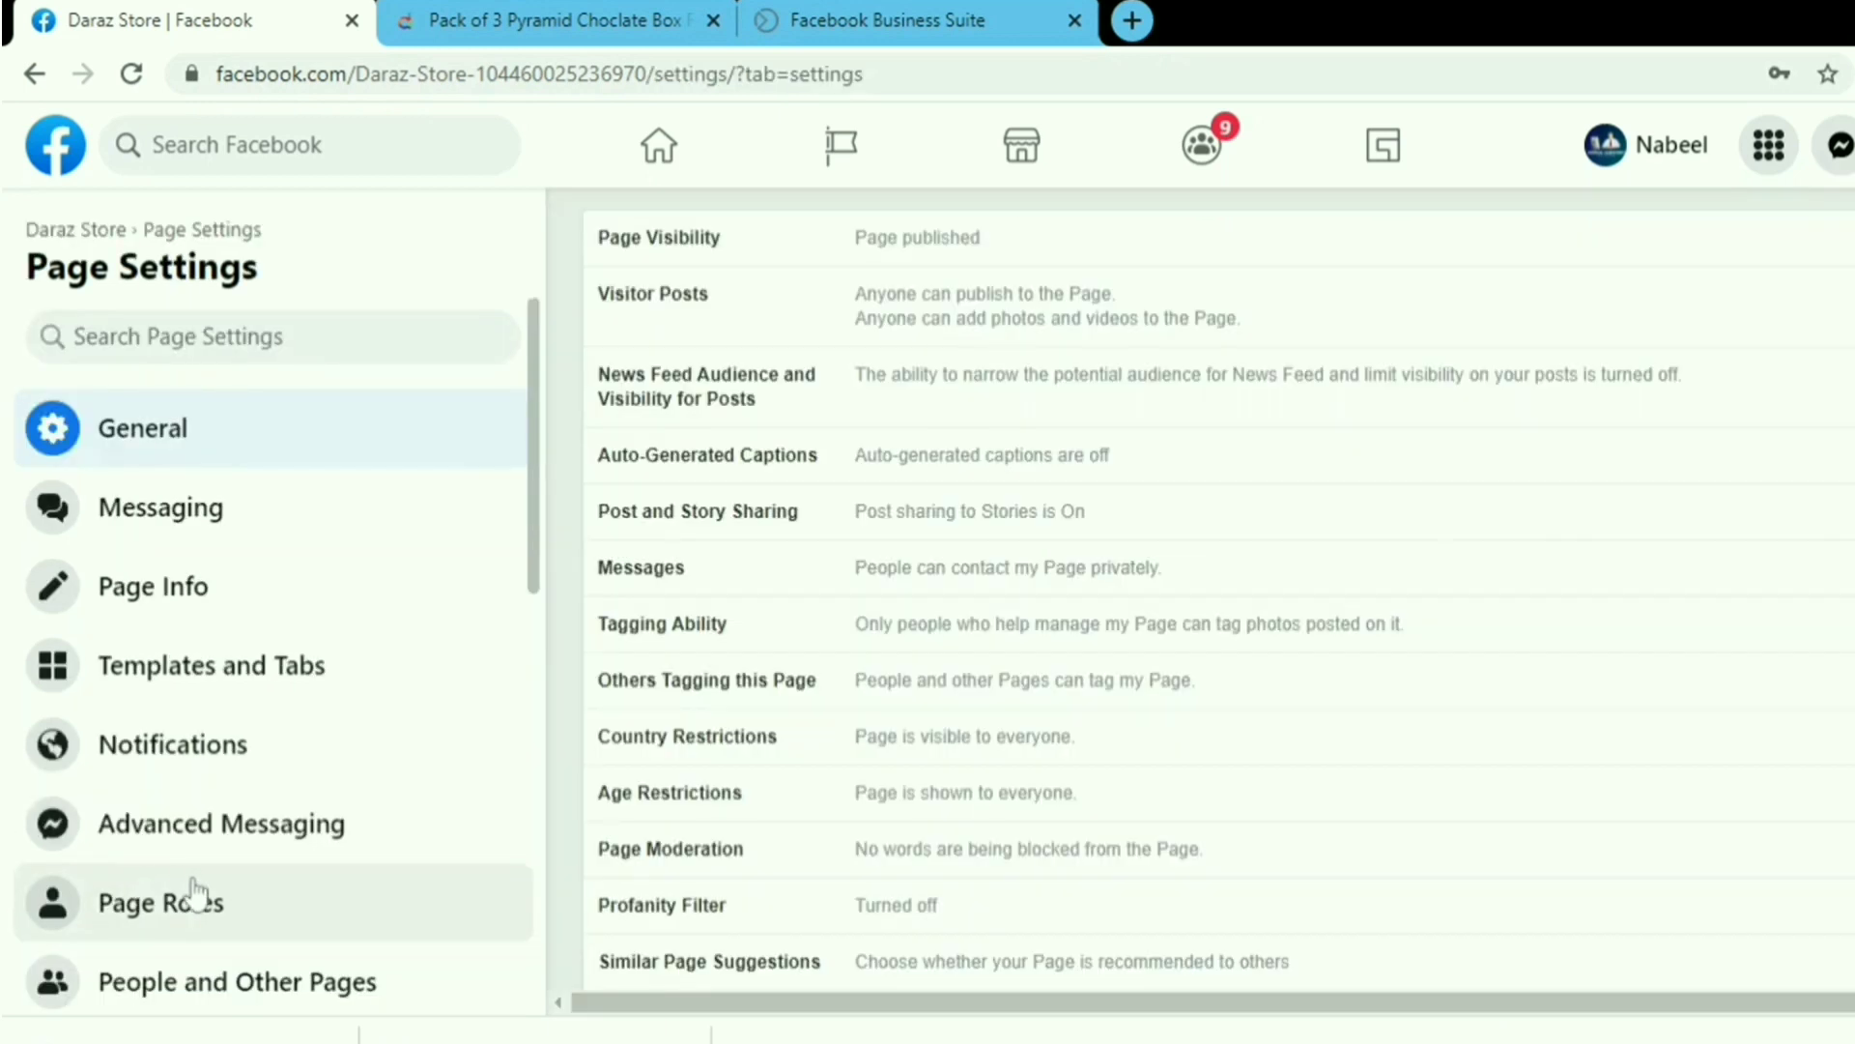
click(232, 671)
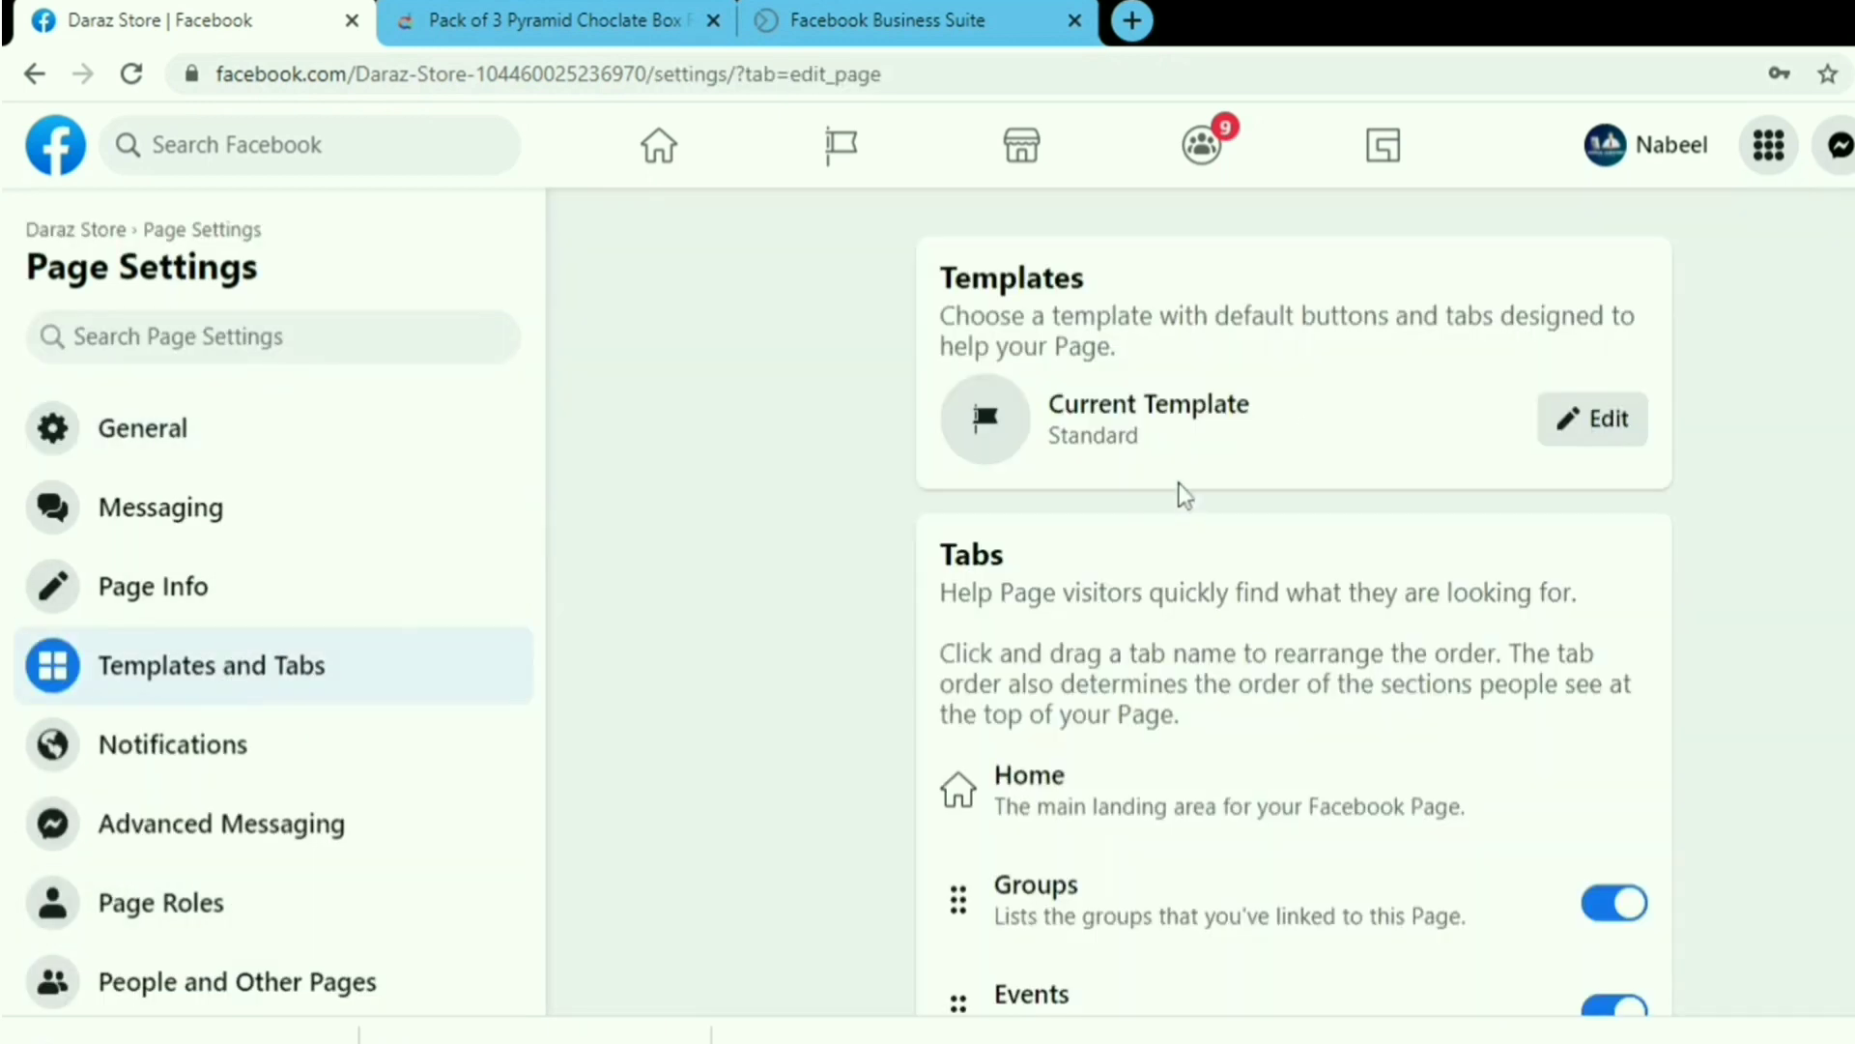
click(1584, 433)
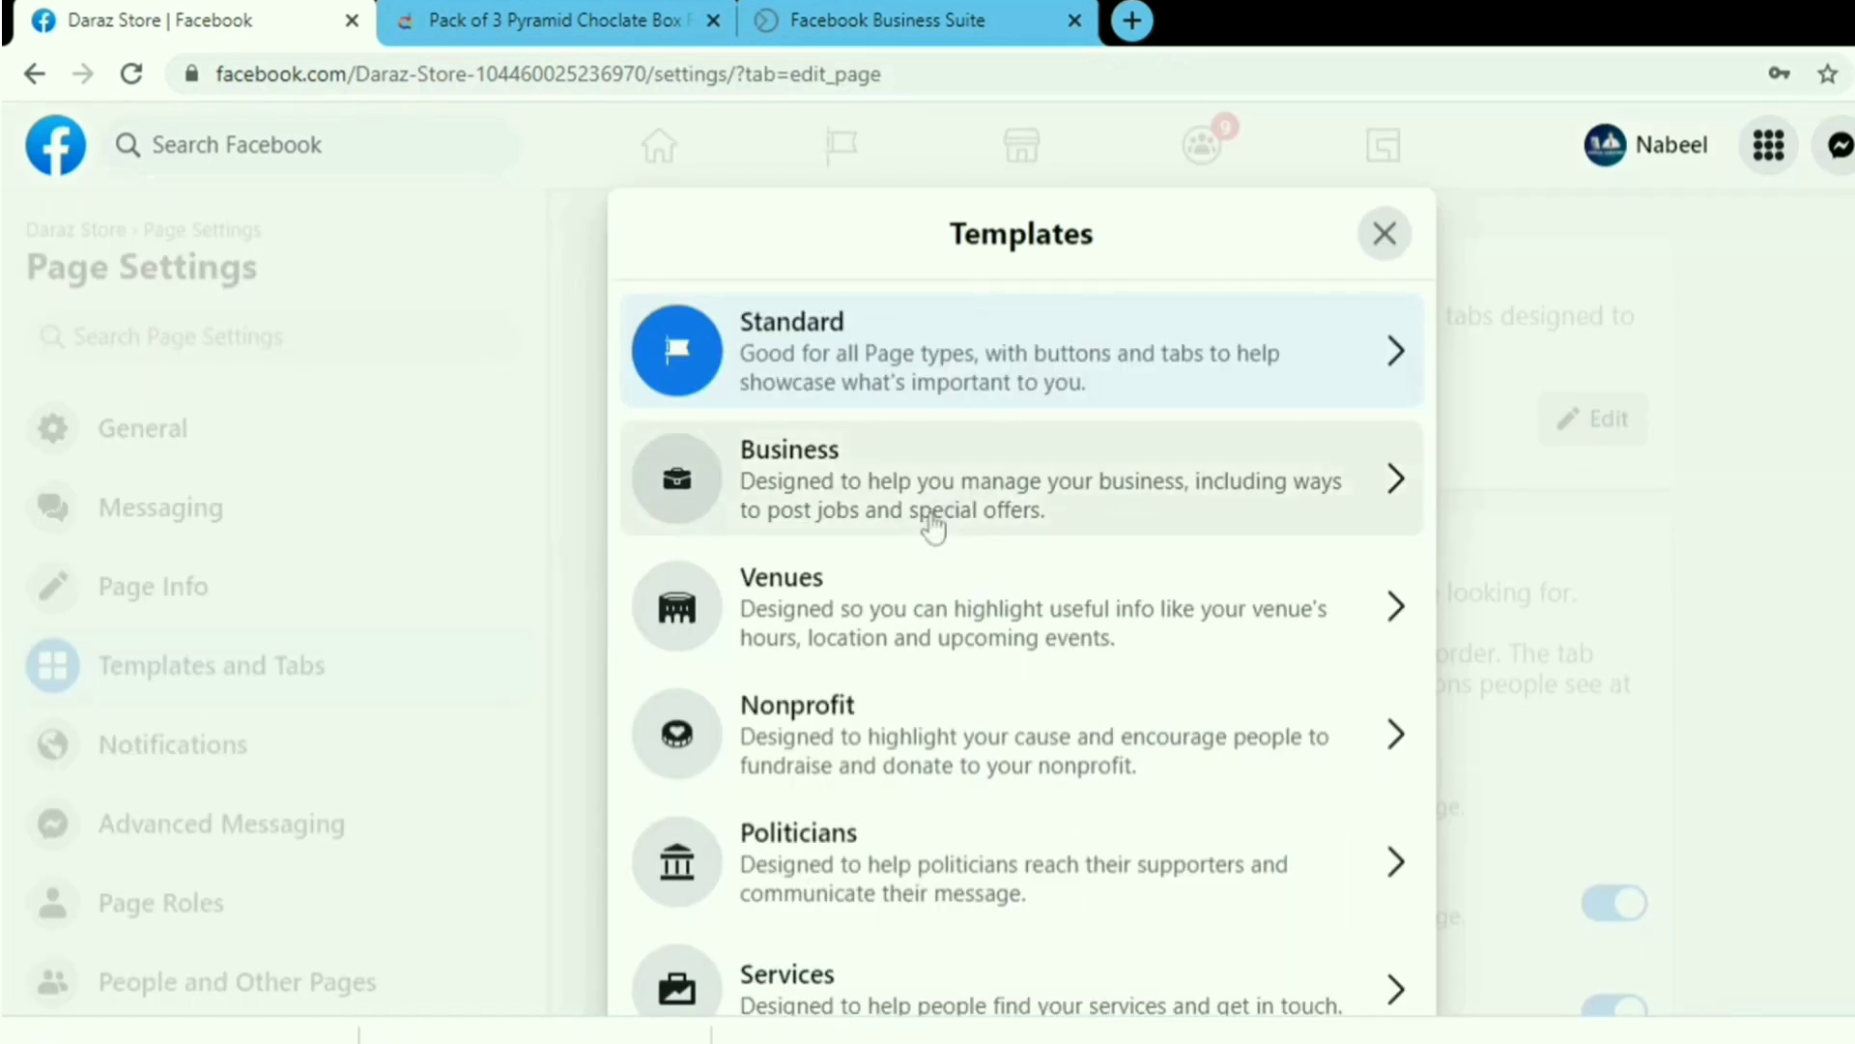
Apply the Shopping template to Daraz Store and open the Edit Page Info form.
scroll(902, 878, down, 6)
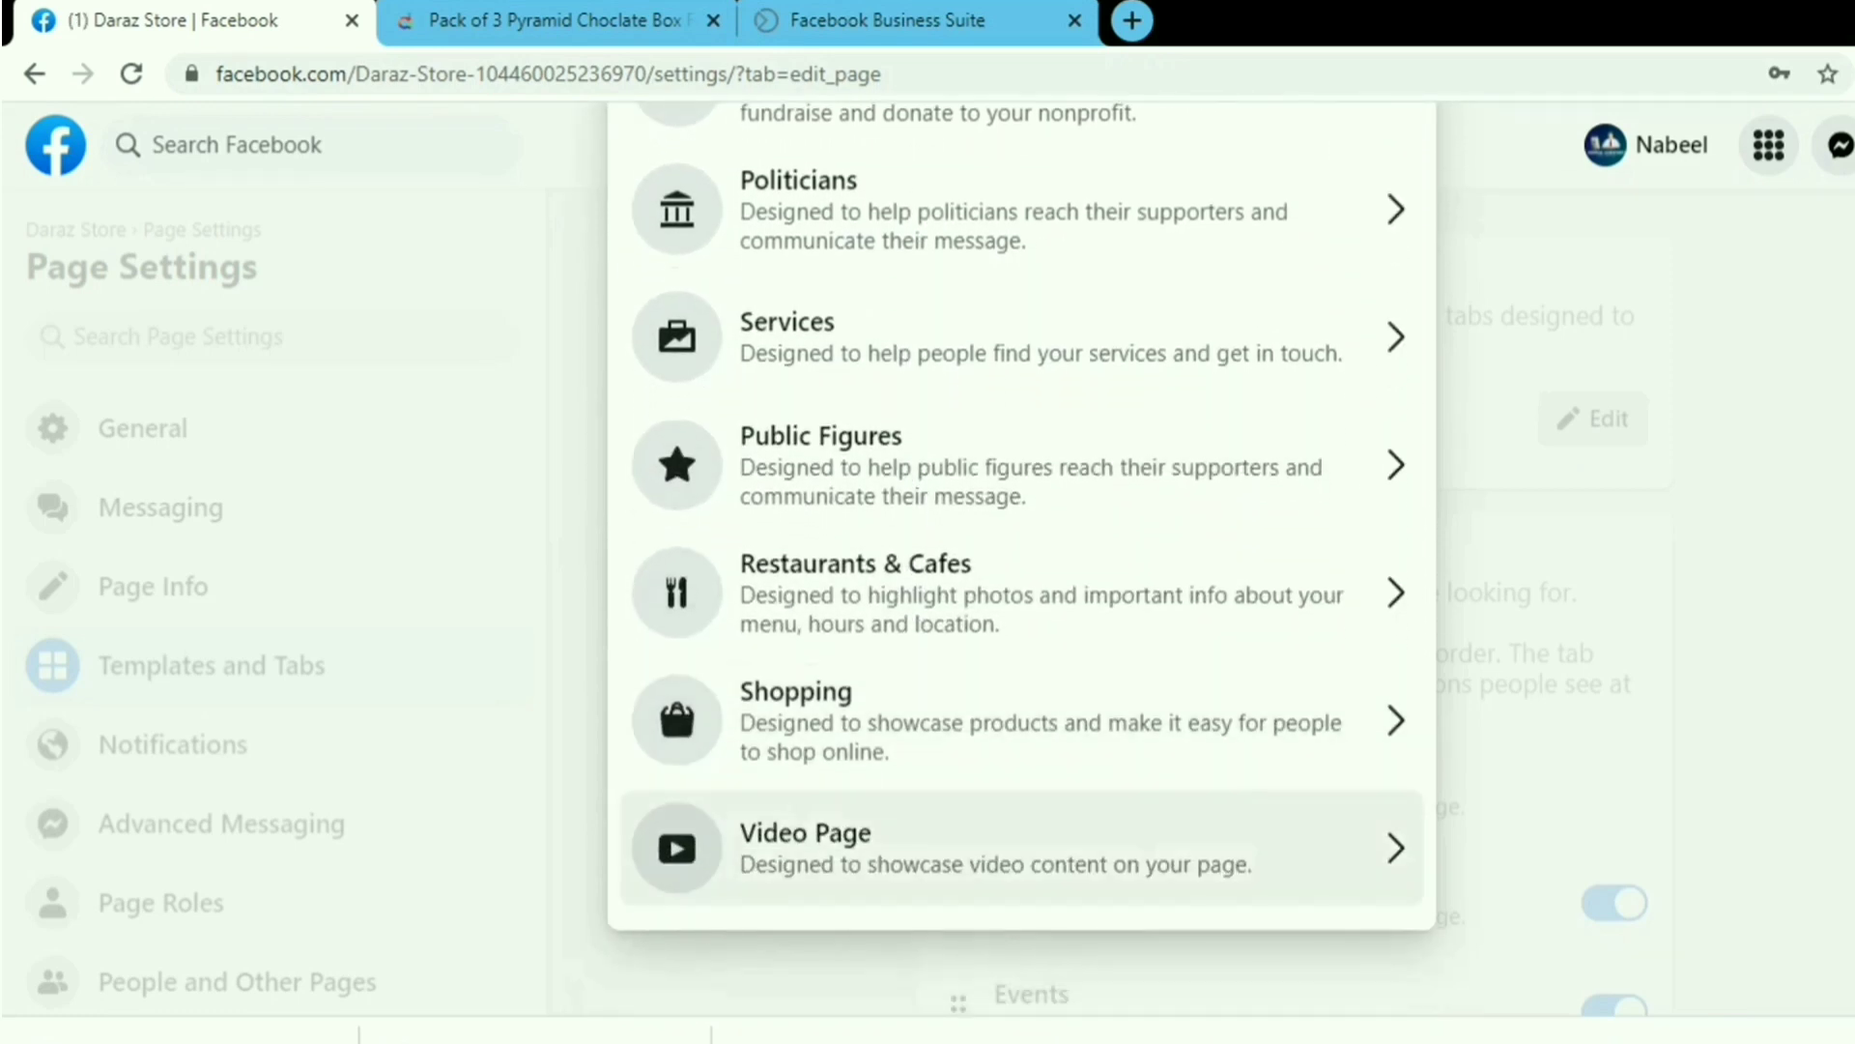
click(812, 730)
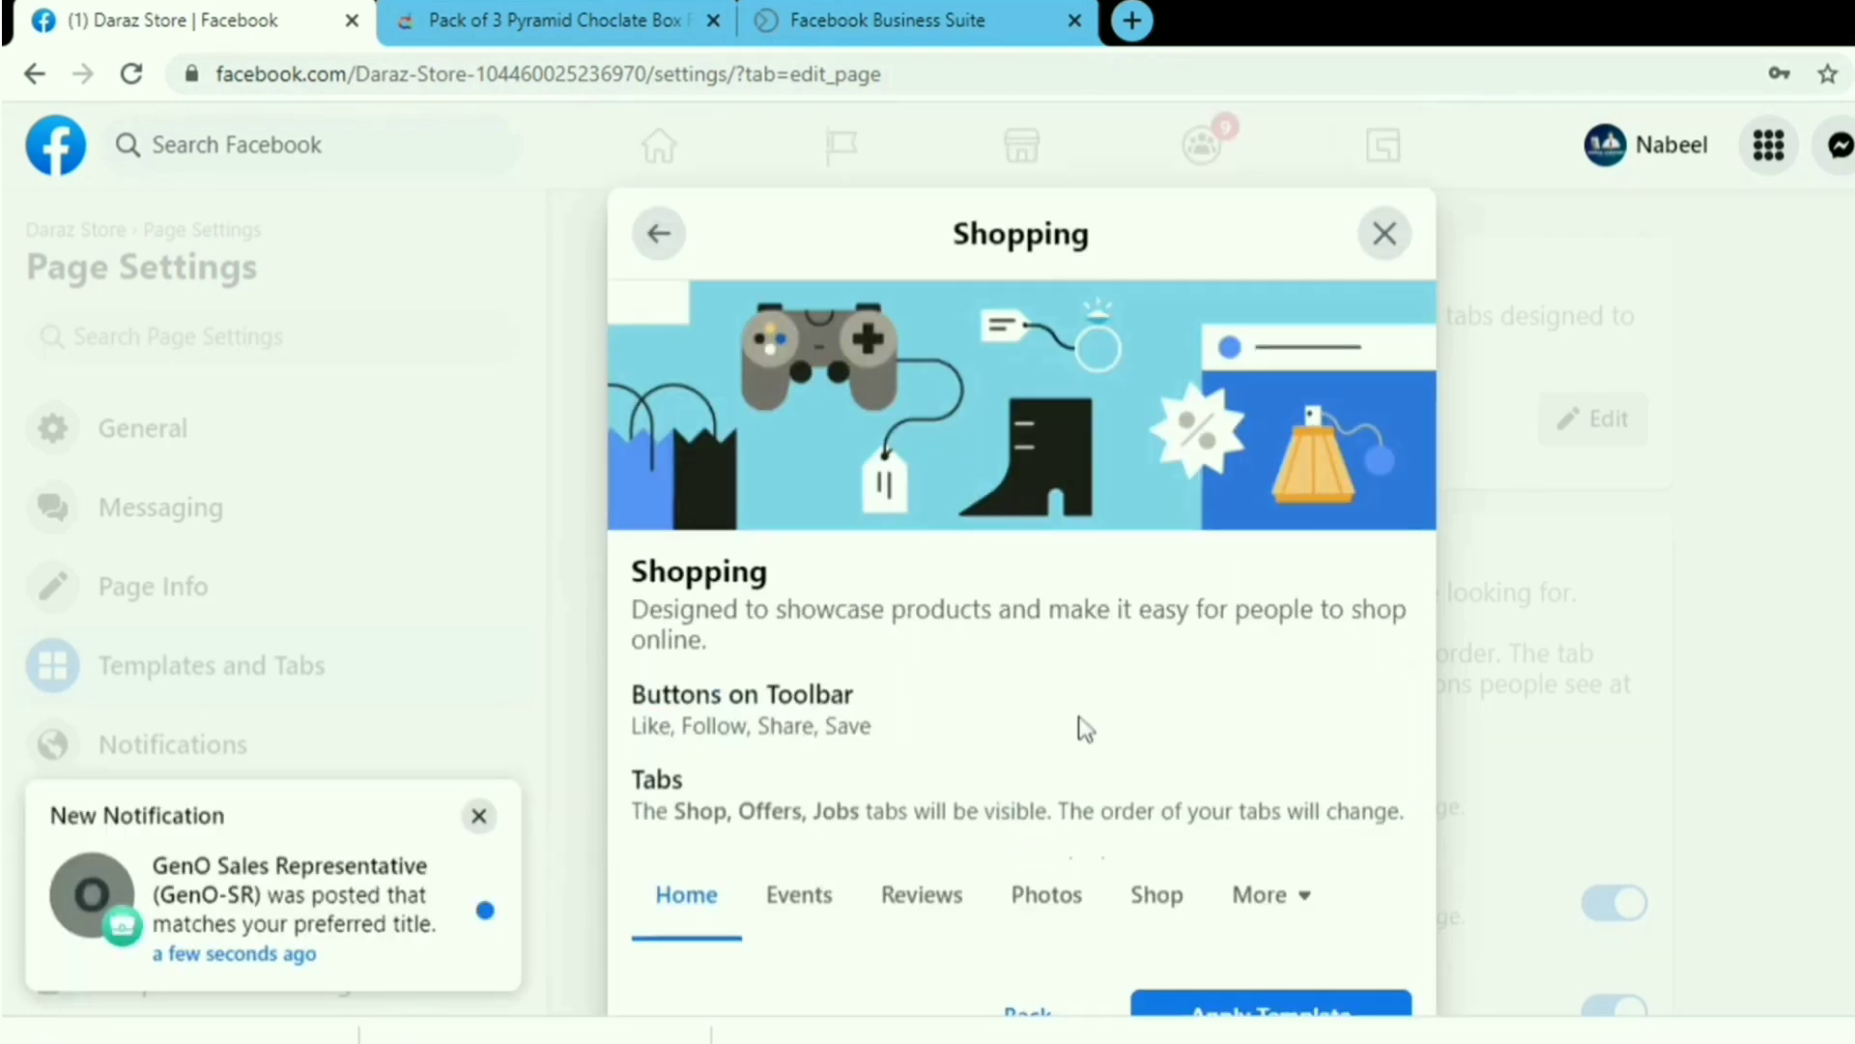
scroll(1188, 807, down, 2)
click(1274, 884)
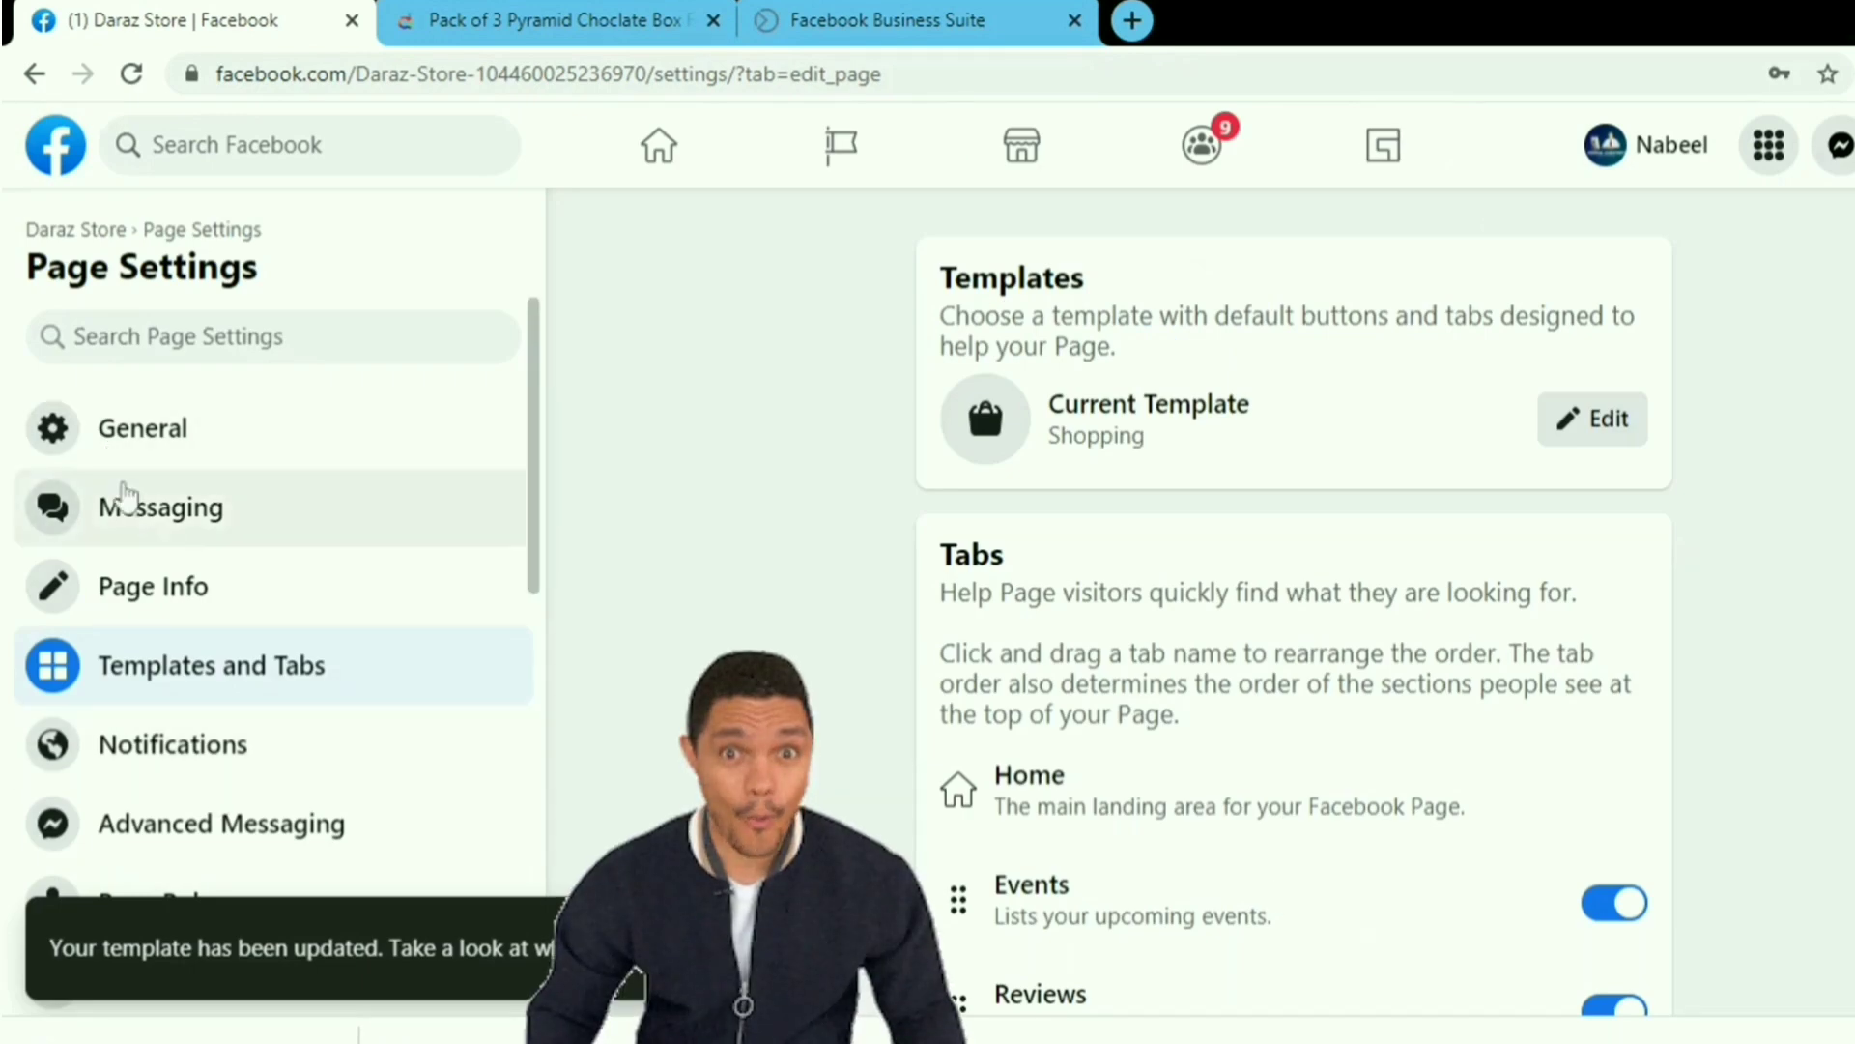
click(150, 587)
Scroll through the Daraz Store Page Info settings back to the page's home view.
scroll(1314, 580, down, 2)
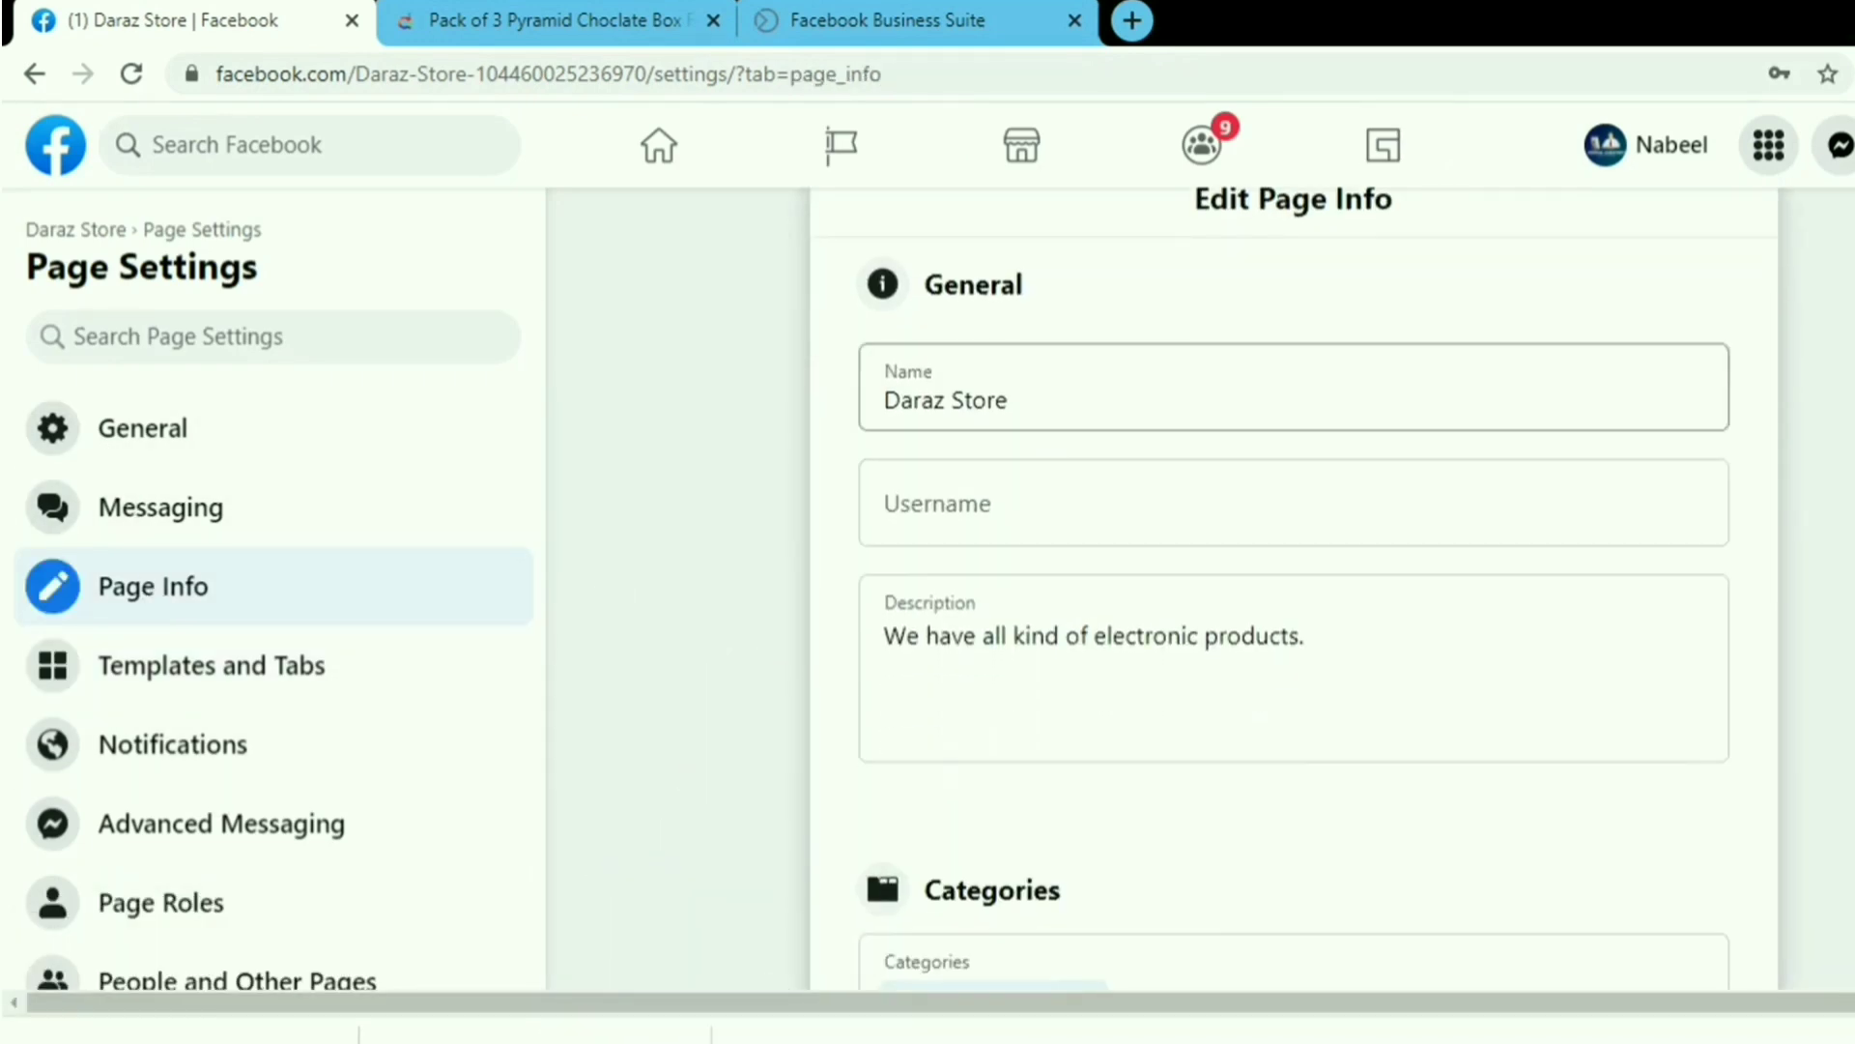
scroll(1295, 580, down, 10)
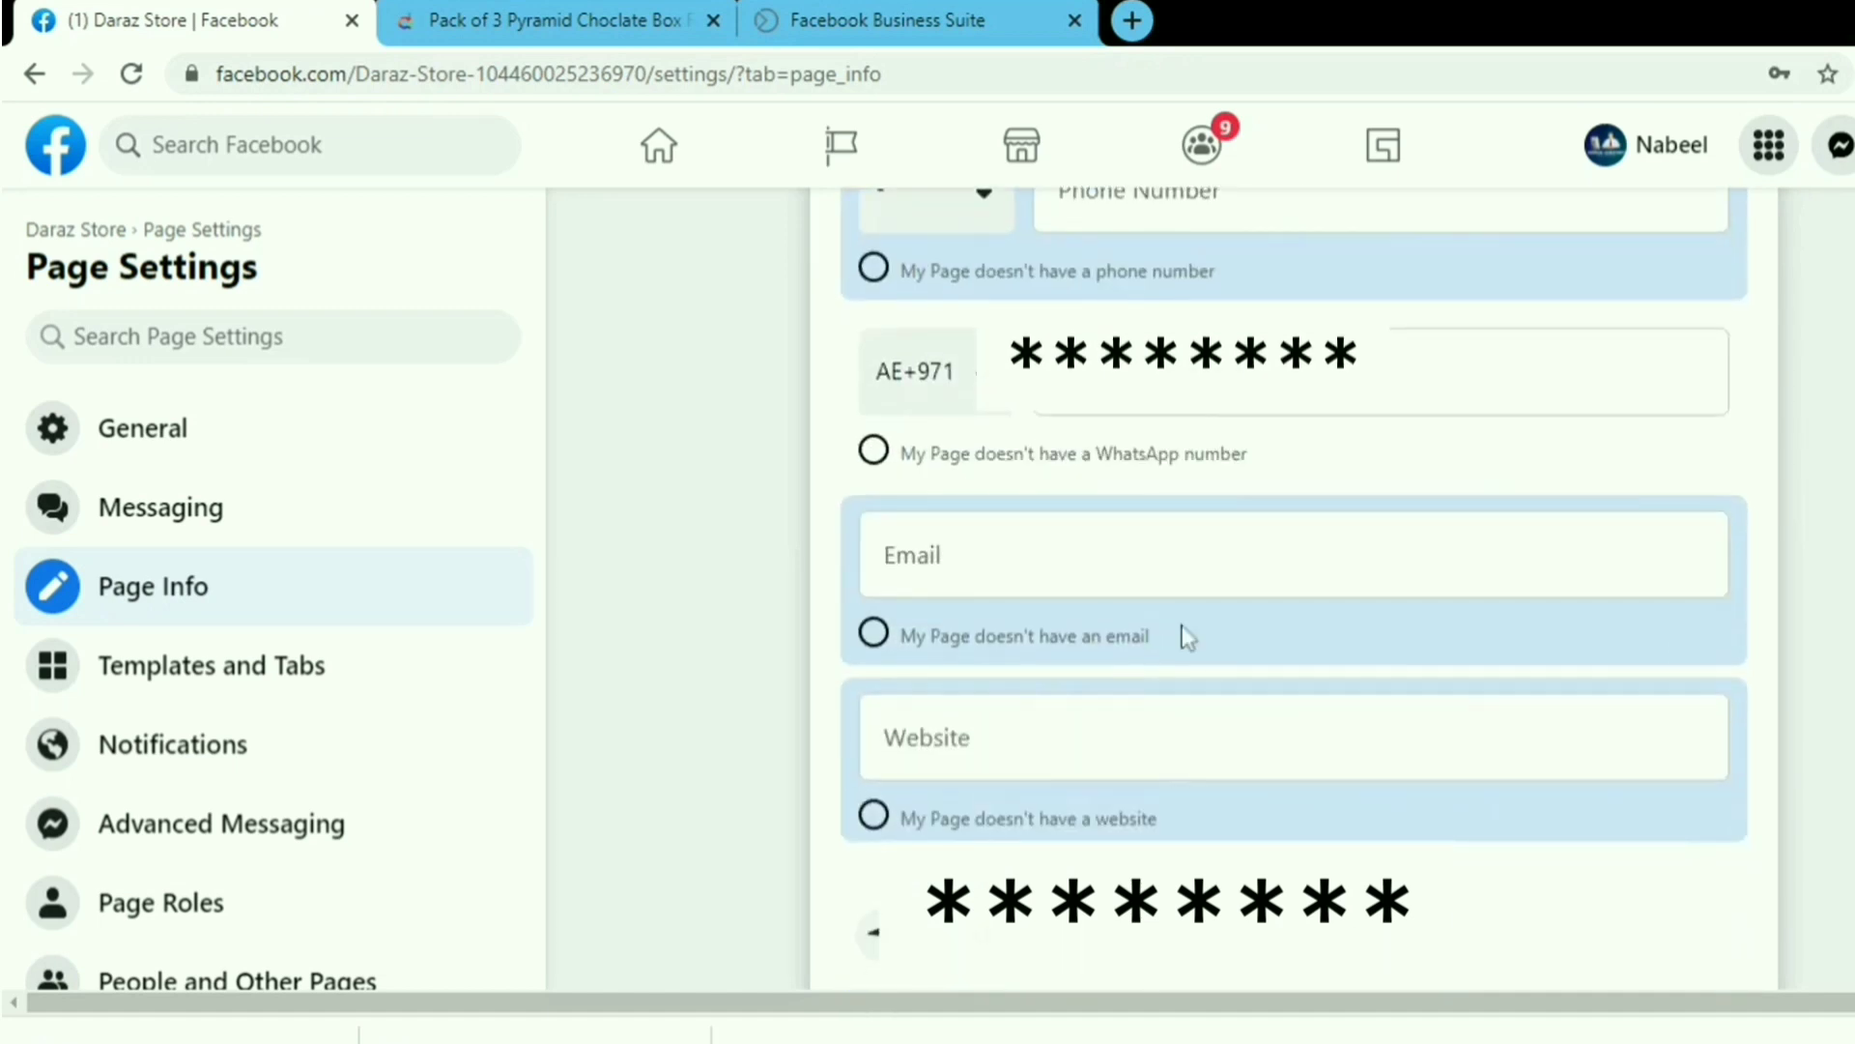
scroll(788, 692, down, 3)
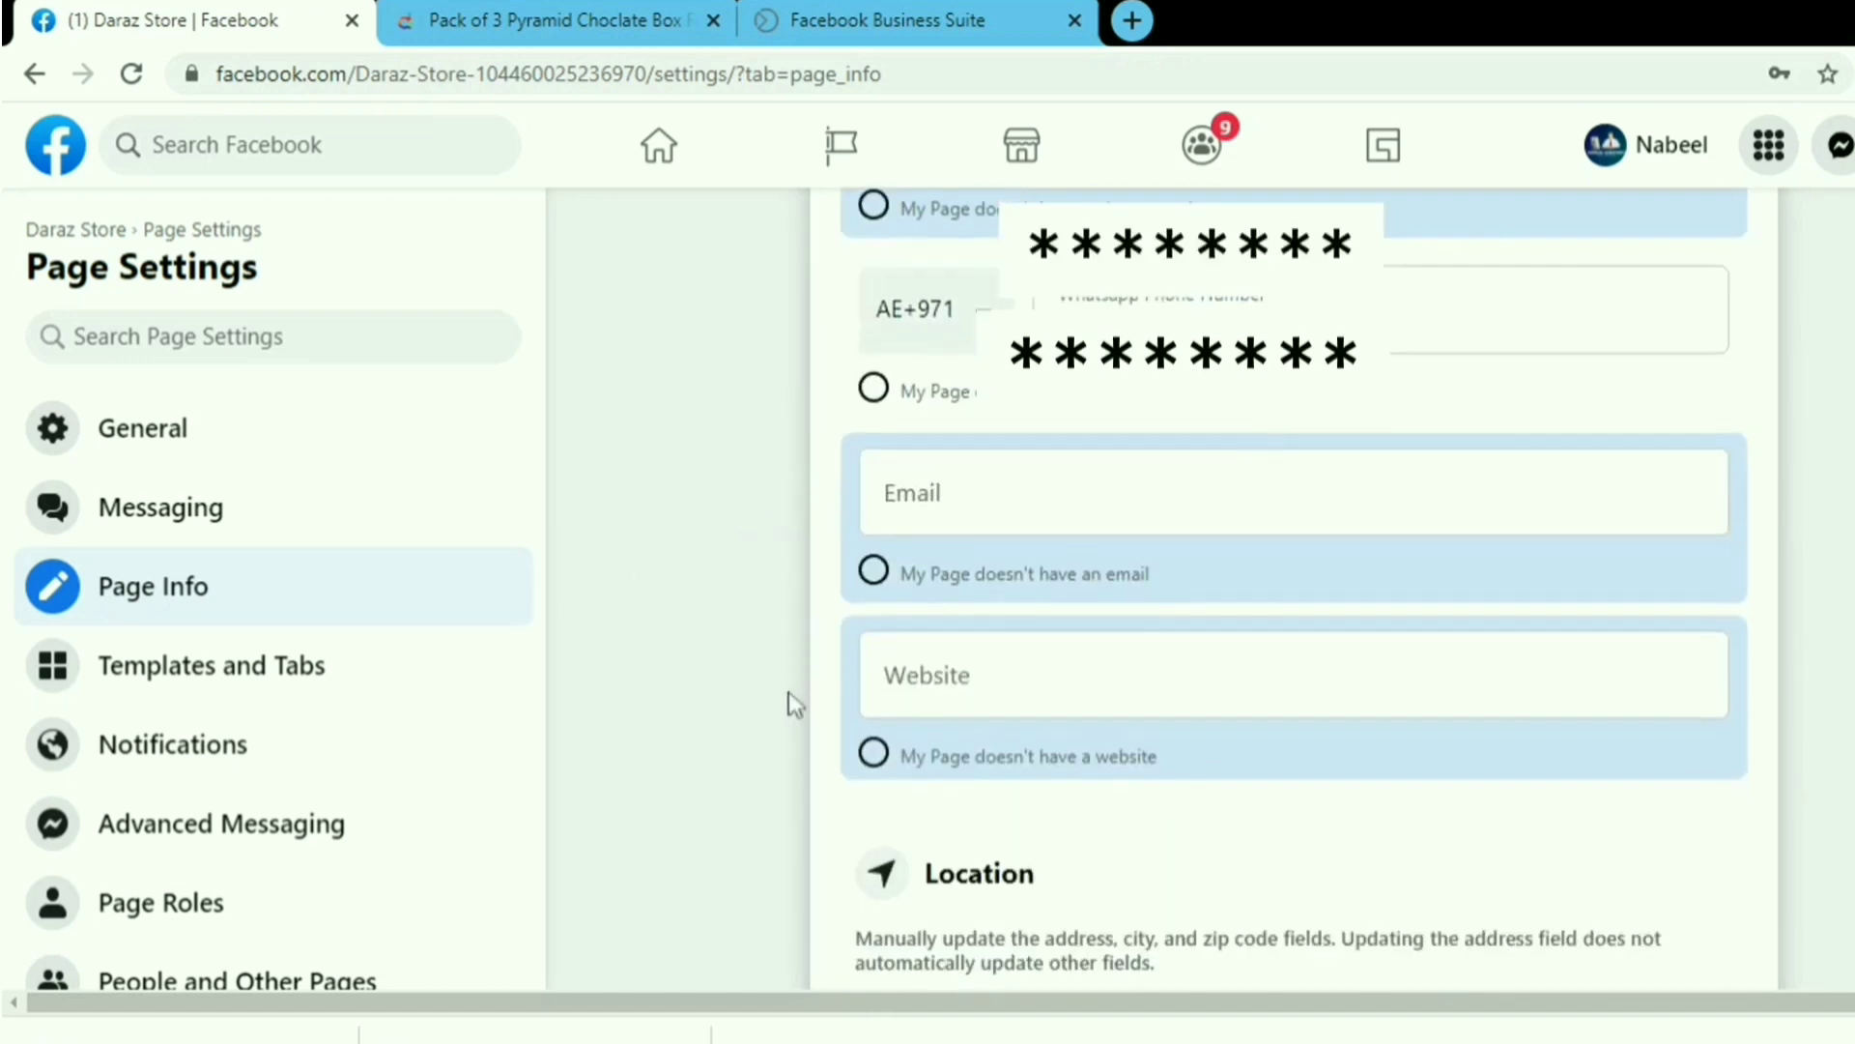
scroll(789, 686, down, 4)
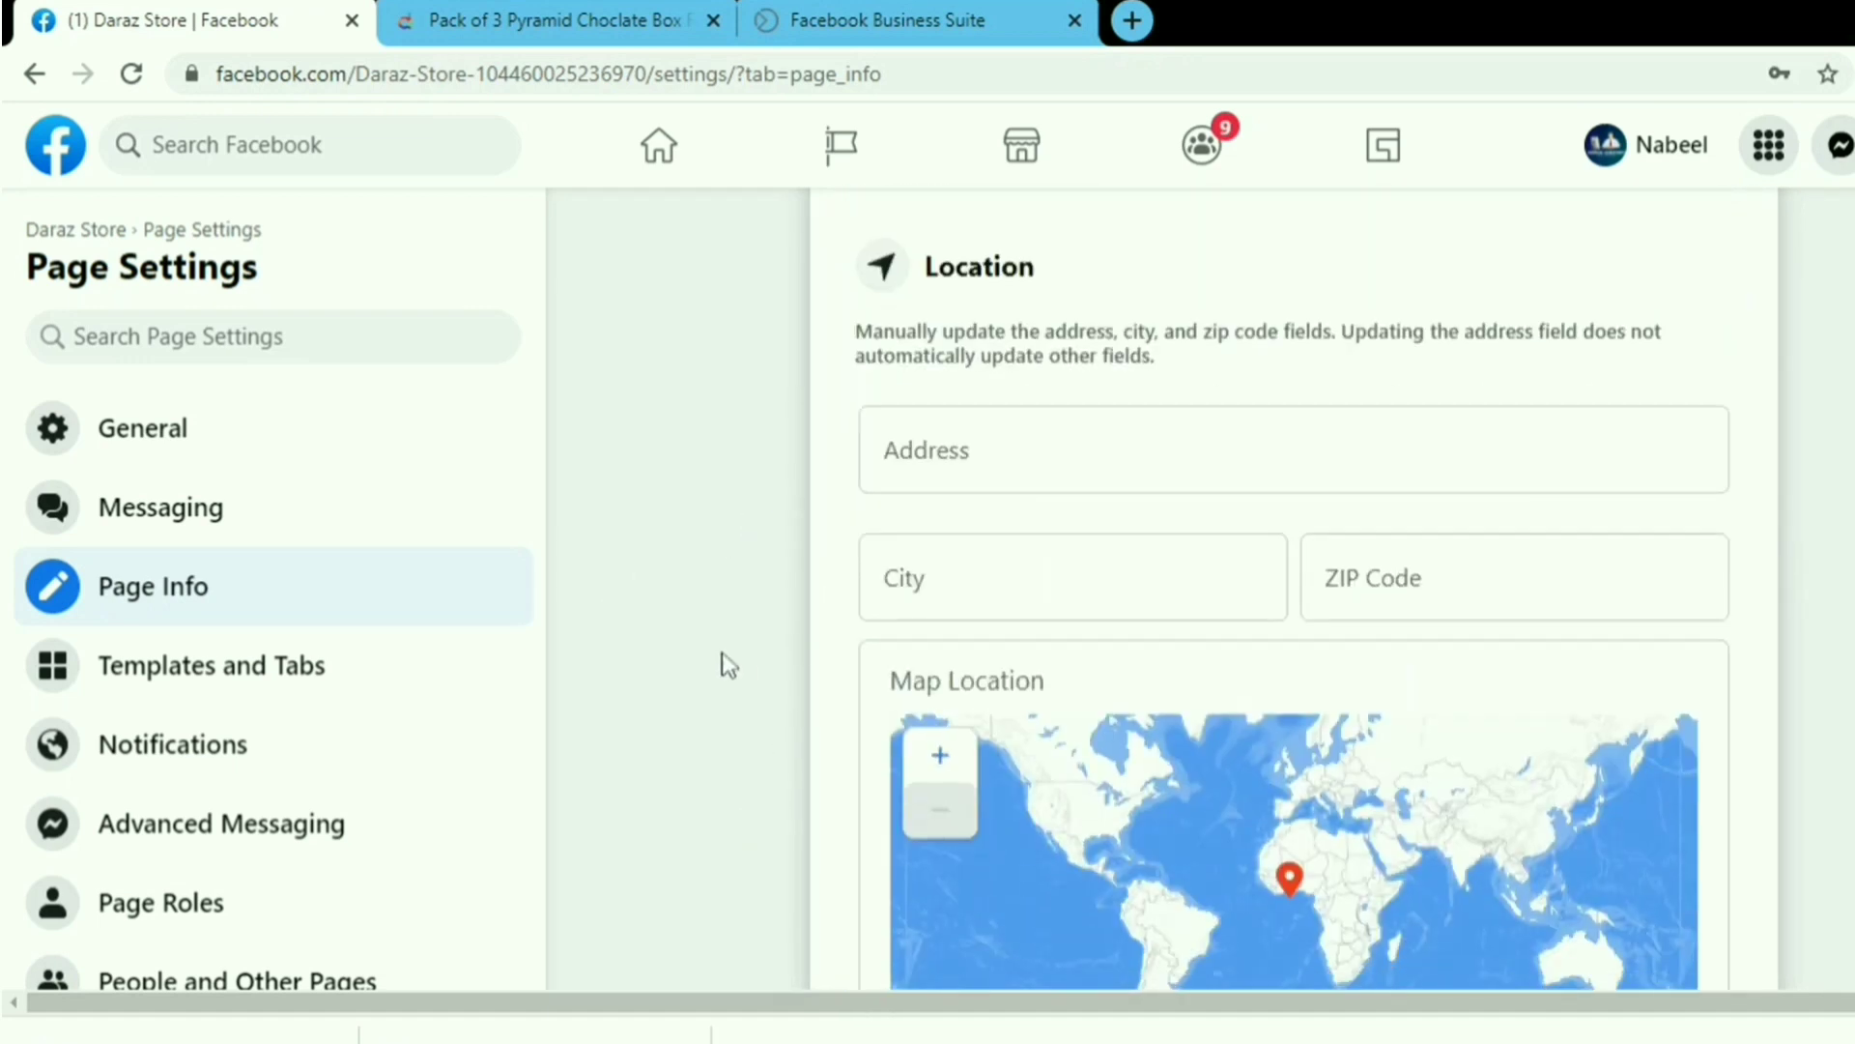
scroll(724, 662, down, 6)
scroll(720, 710, down, 1)
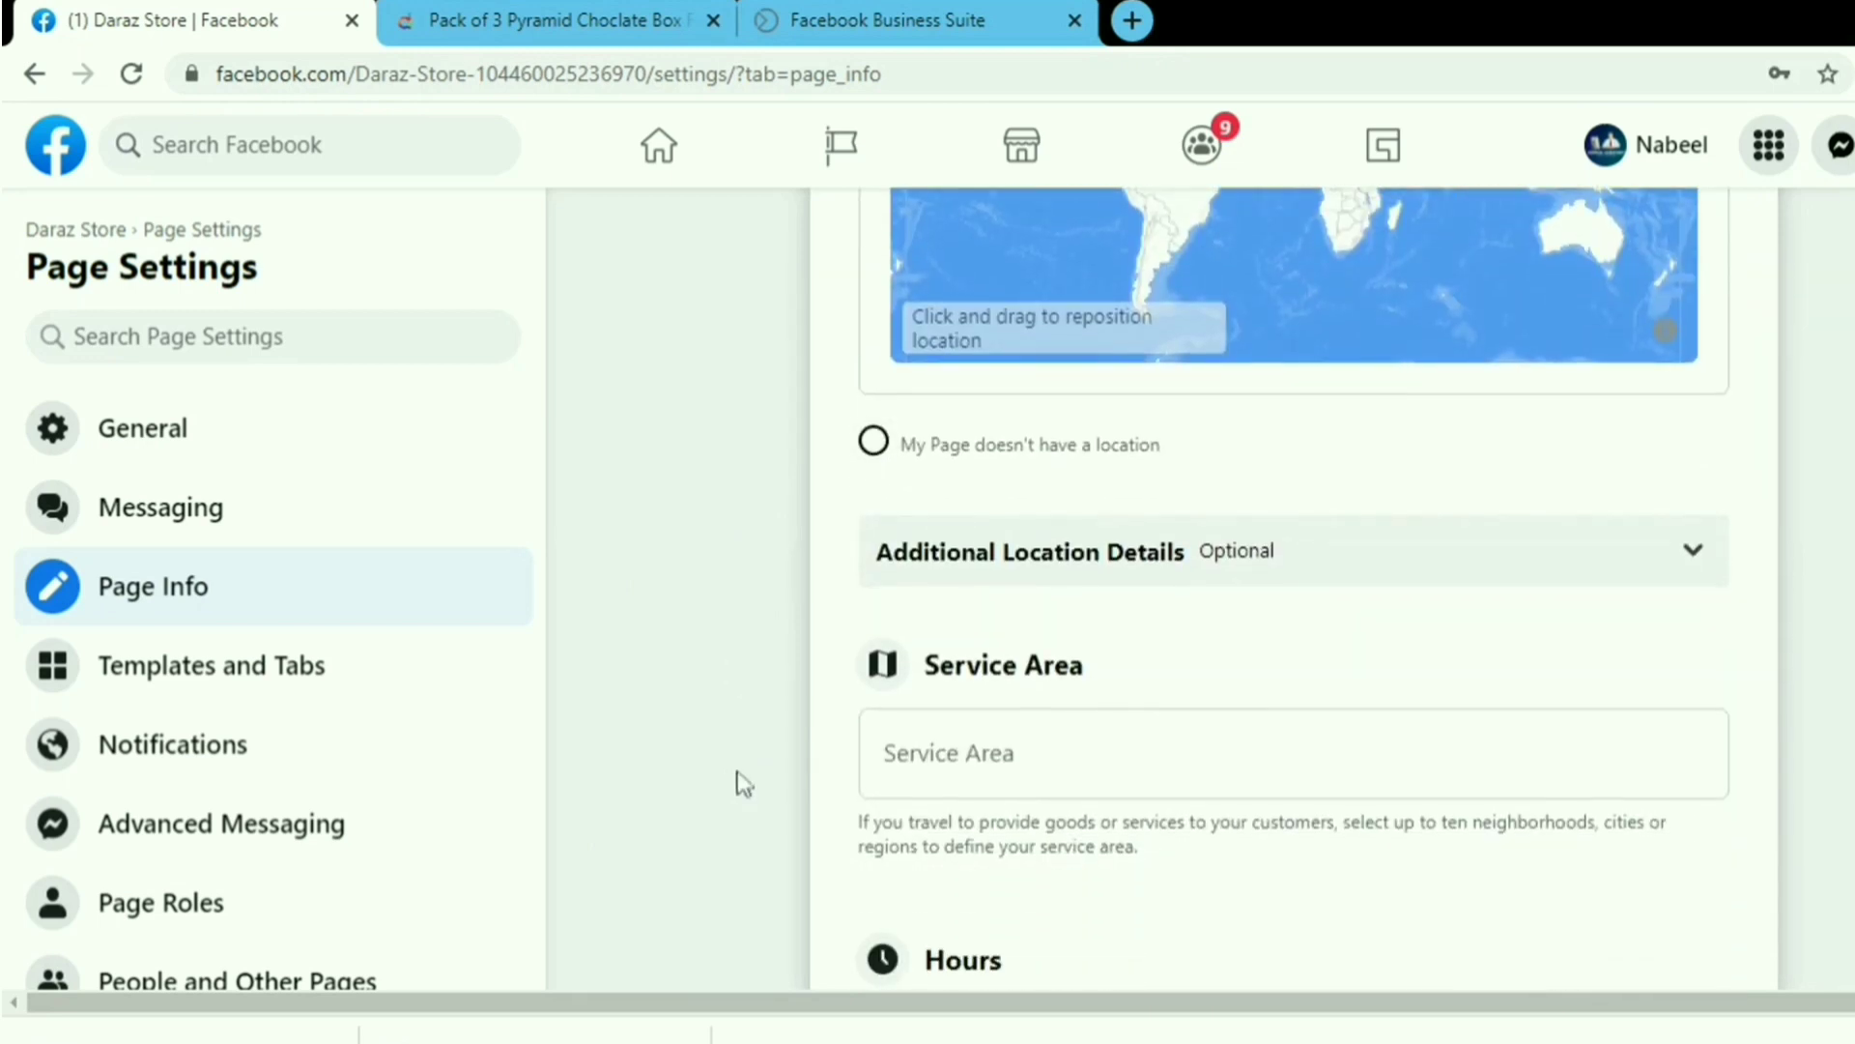
scroll(749, 778, down, 8)
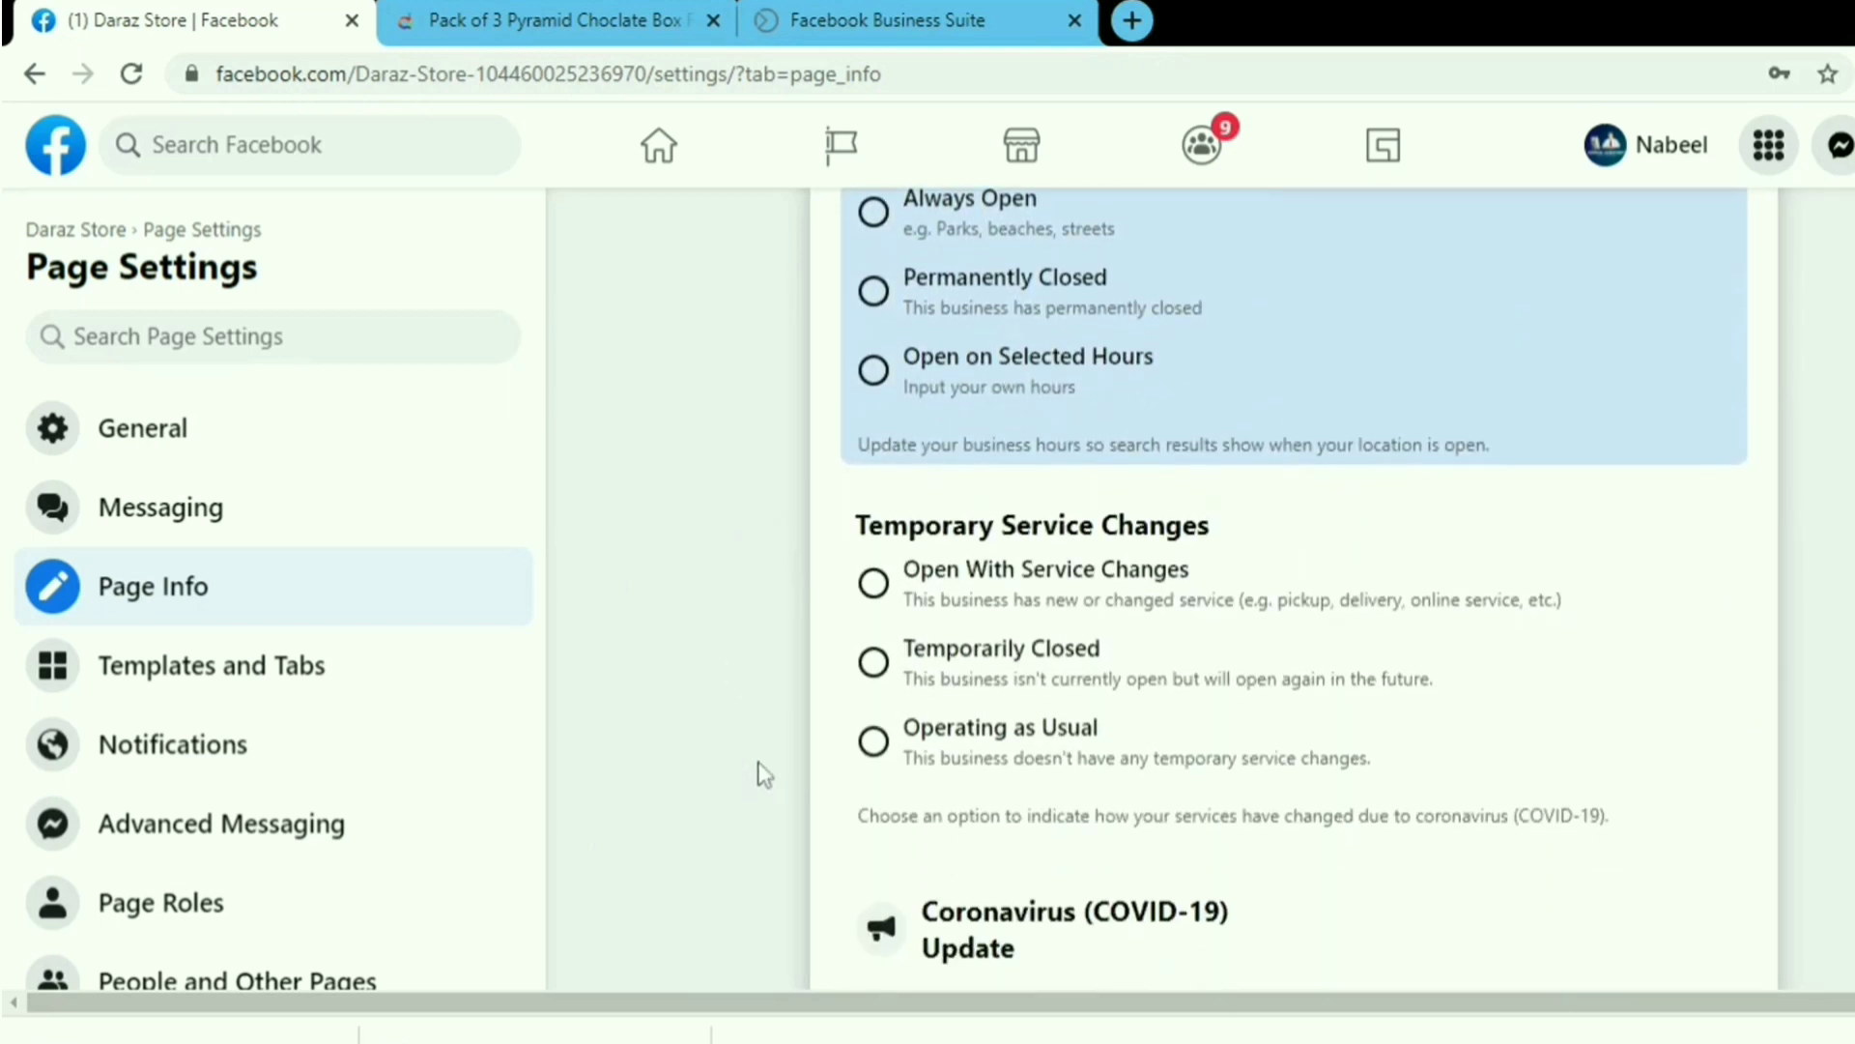
scroll(759, 775, down, 10)
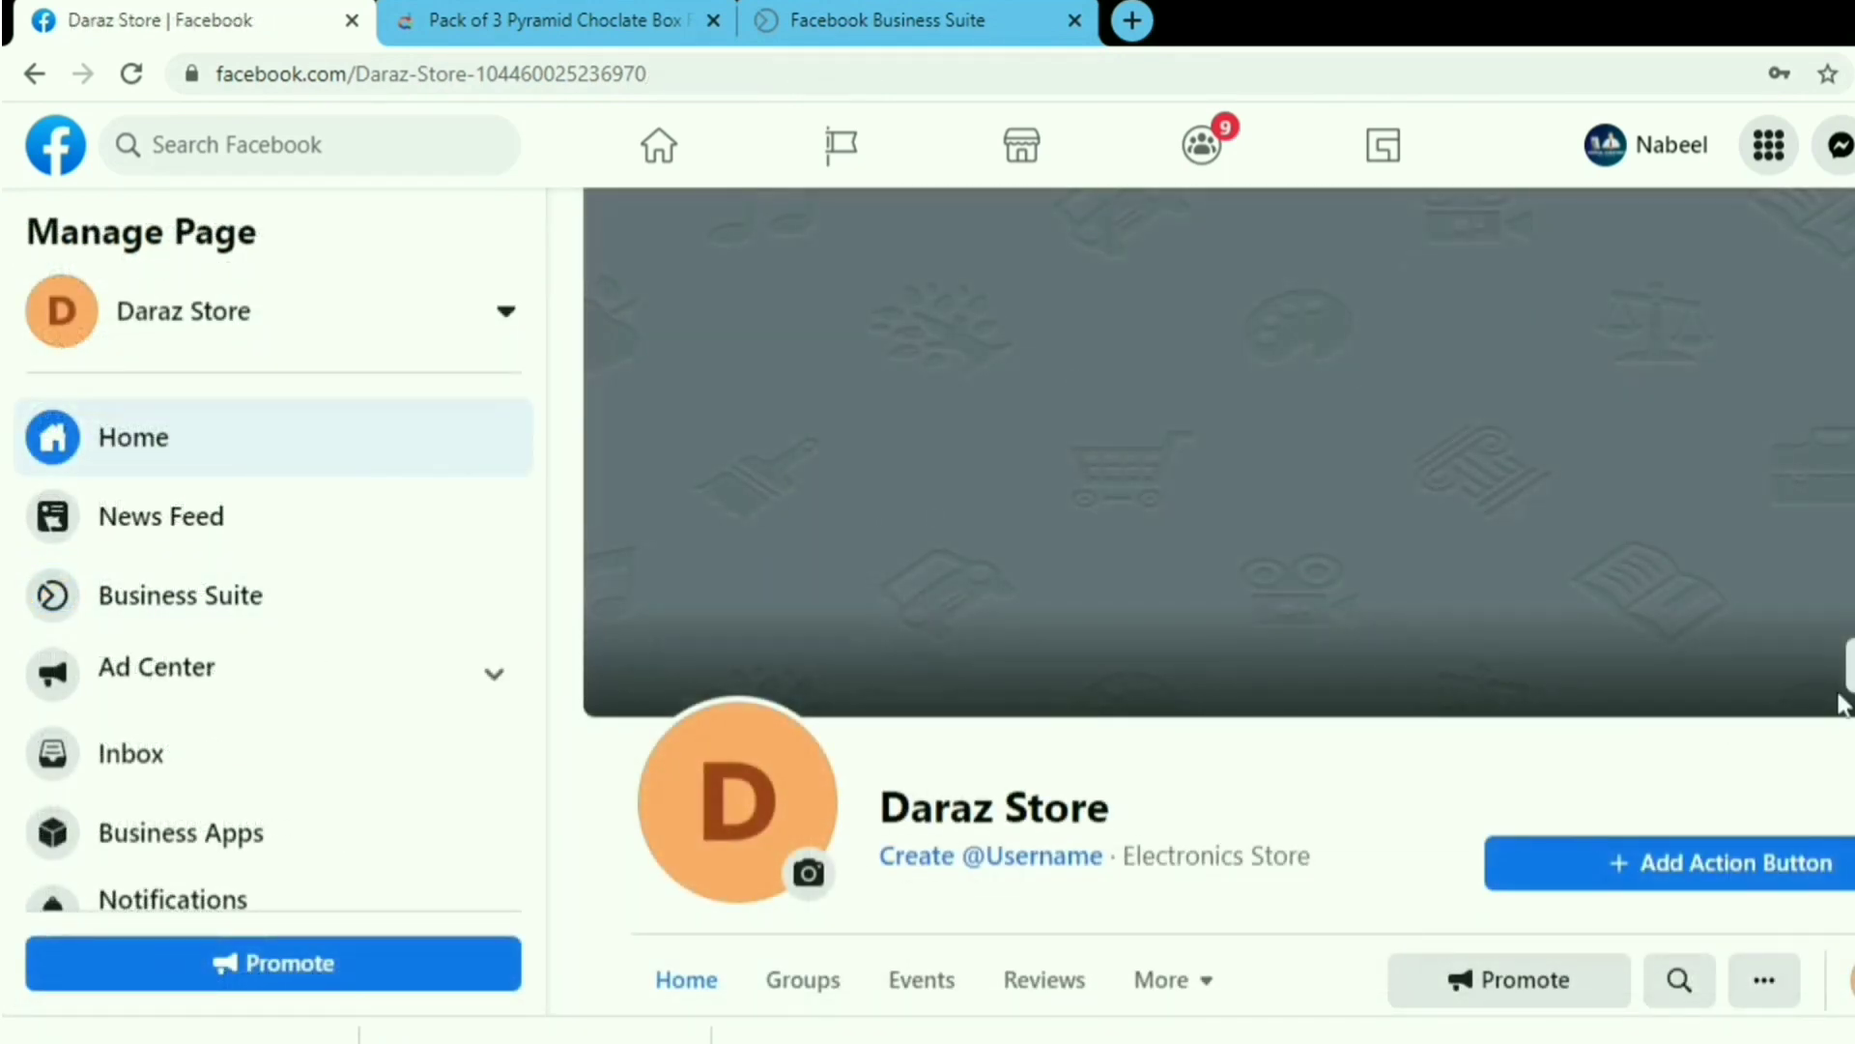
scroll(735, 875, down, 2)
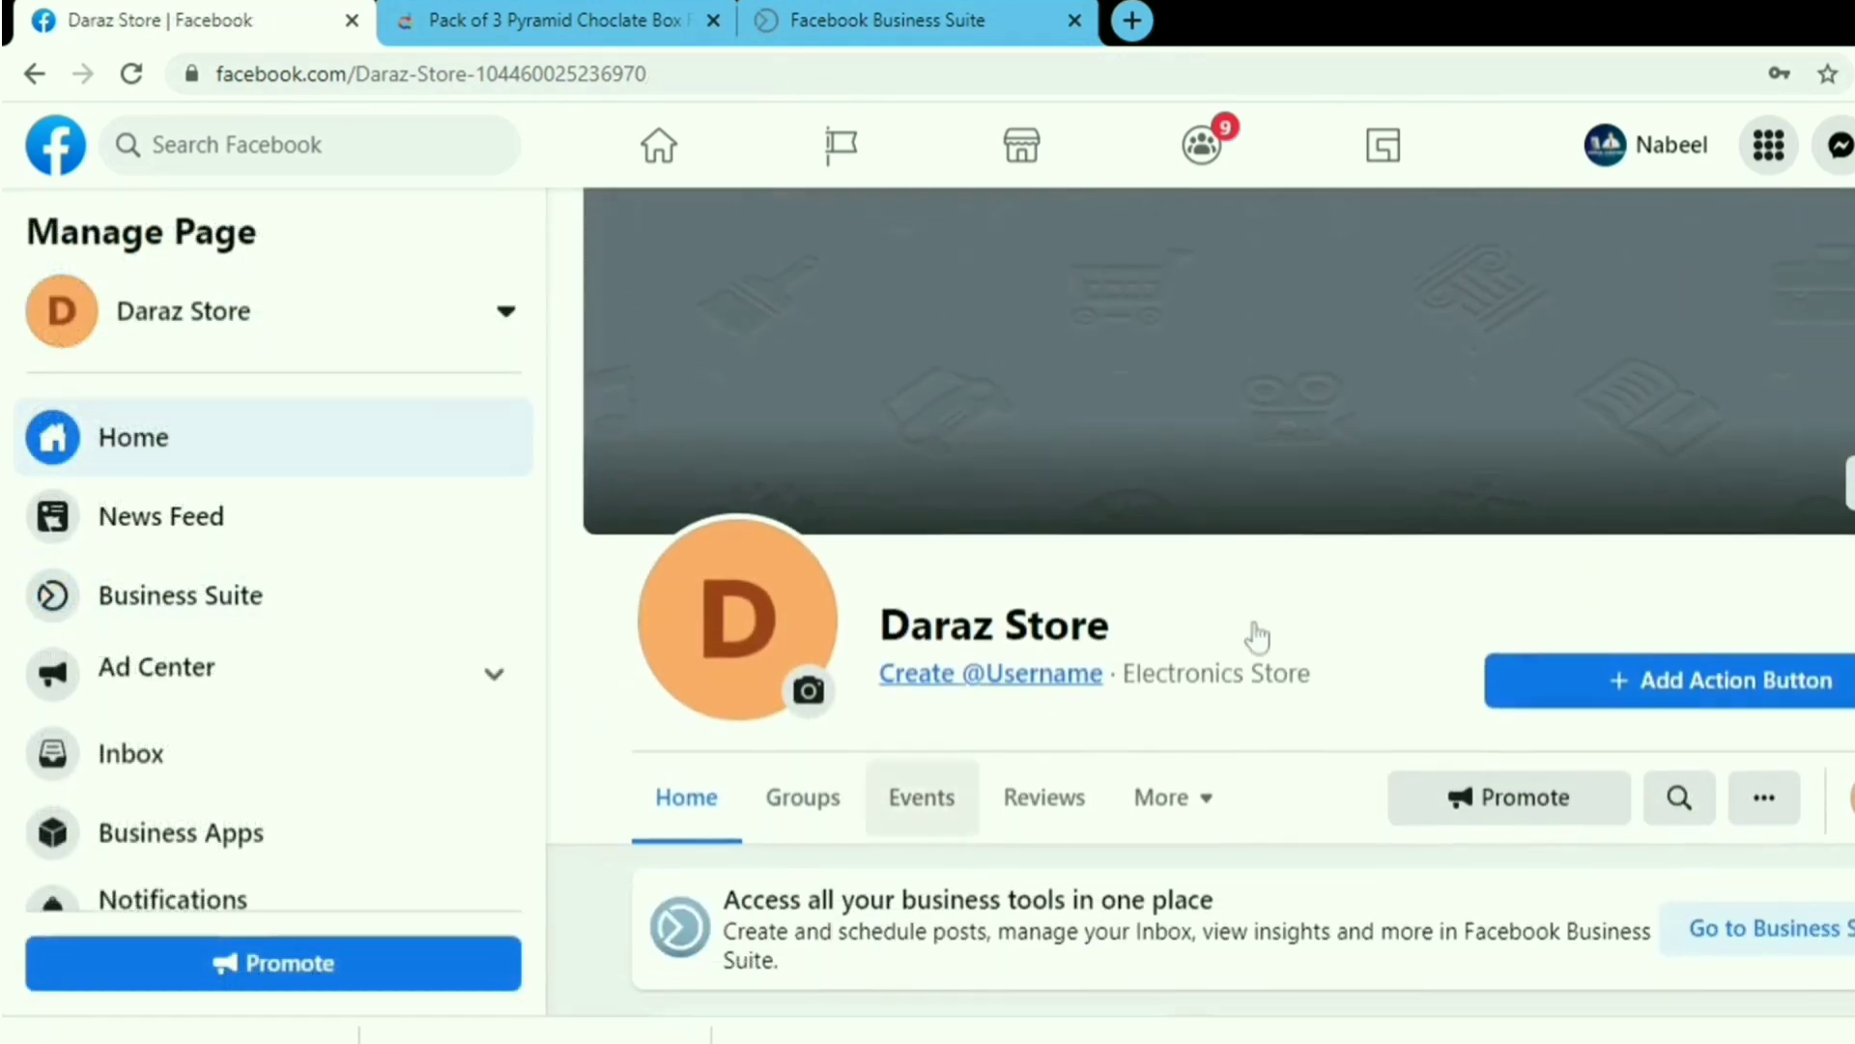
scroll(1546, 967, down, 7)
scroll(1517, 904, up, 5)
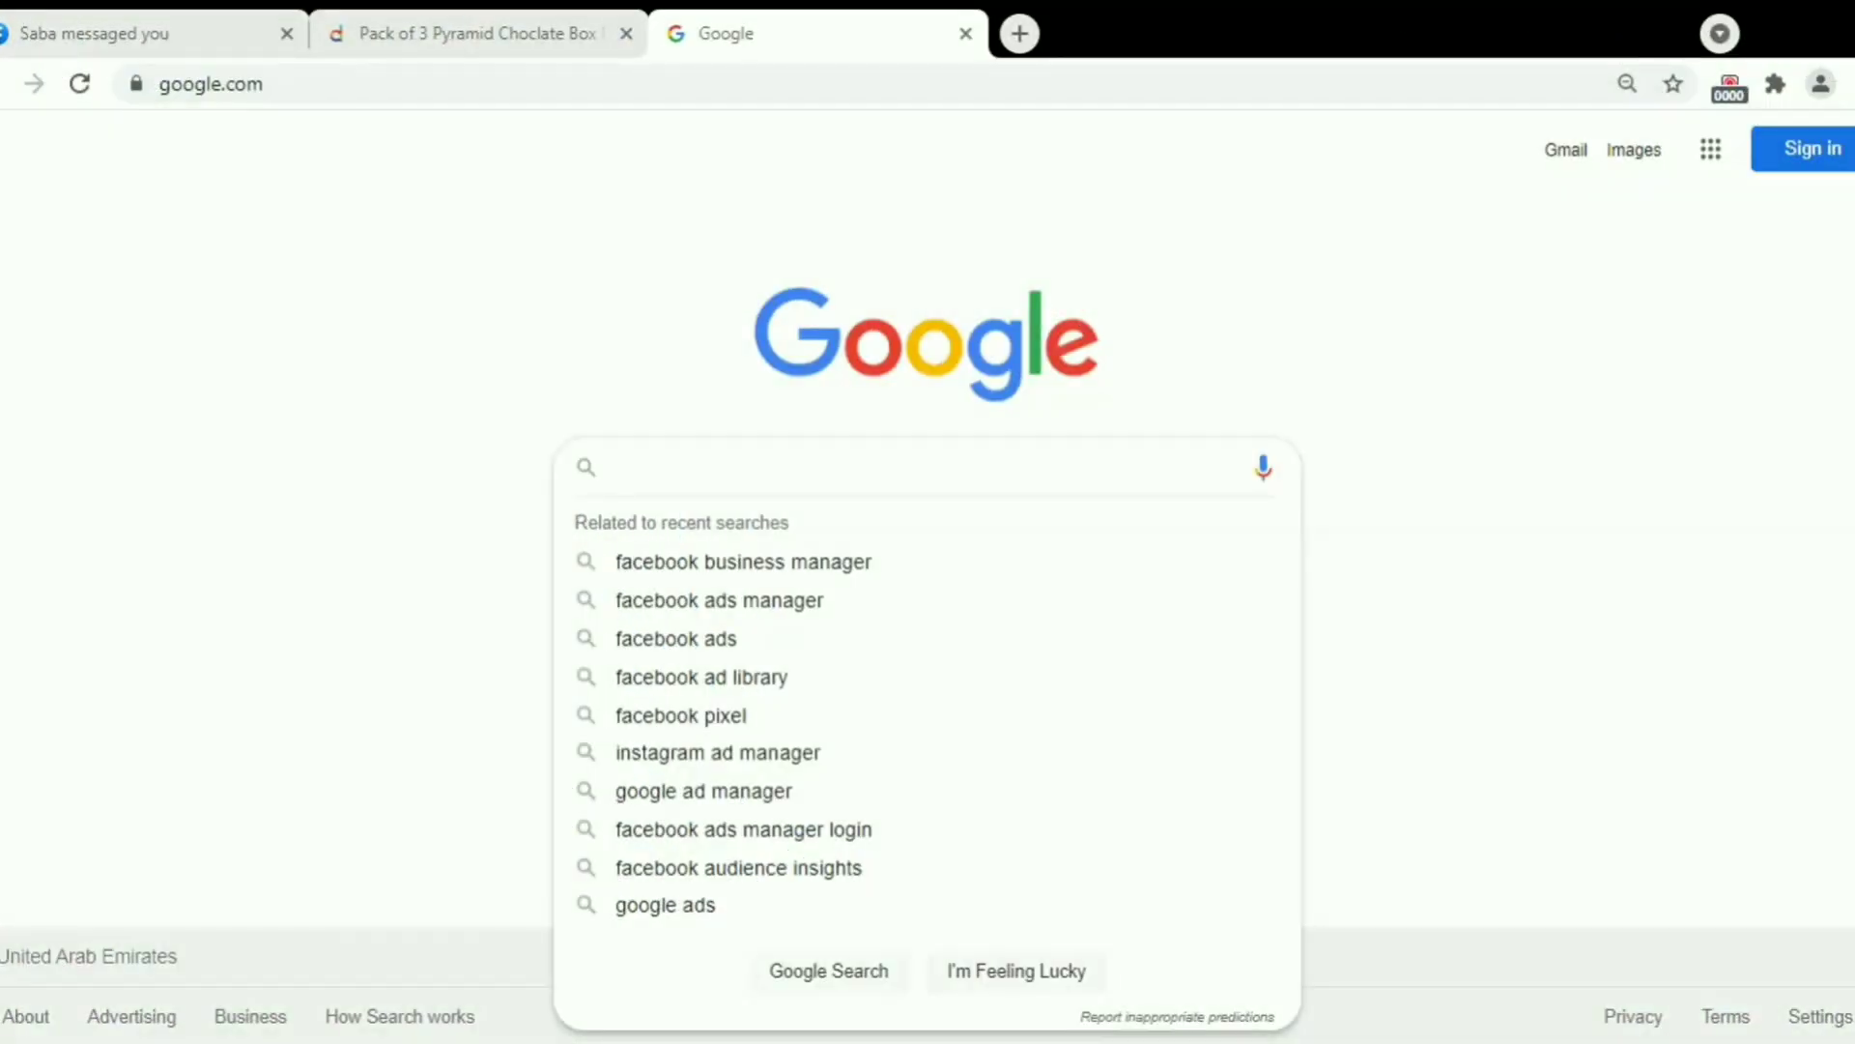
Search Google for 'facebook business manager' using the suggested query.
click(770, 564)
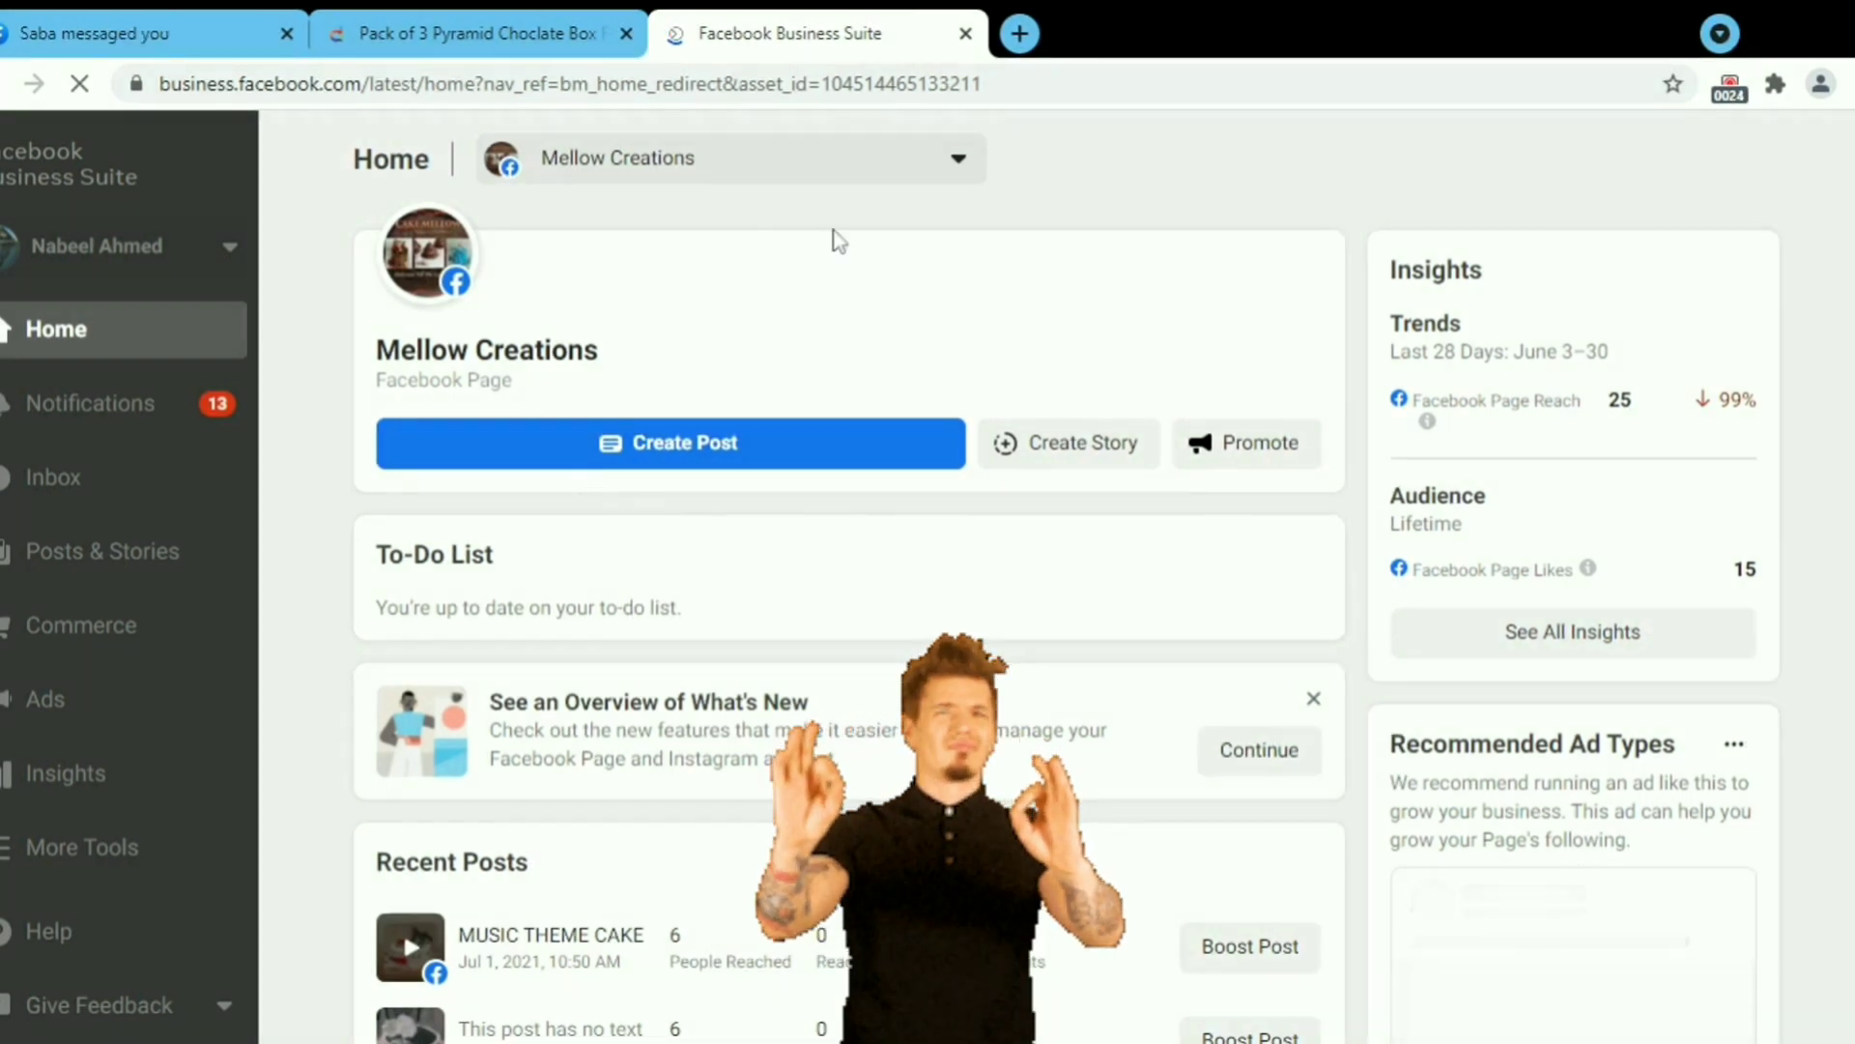
click(961, 164)
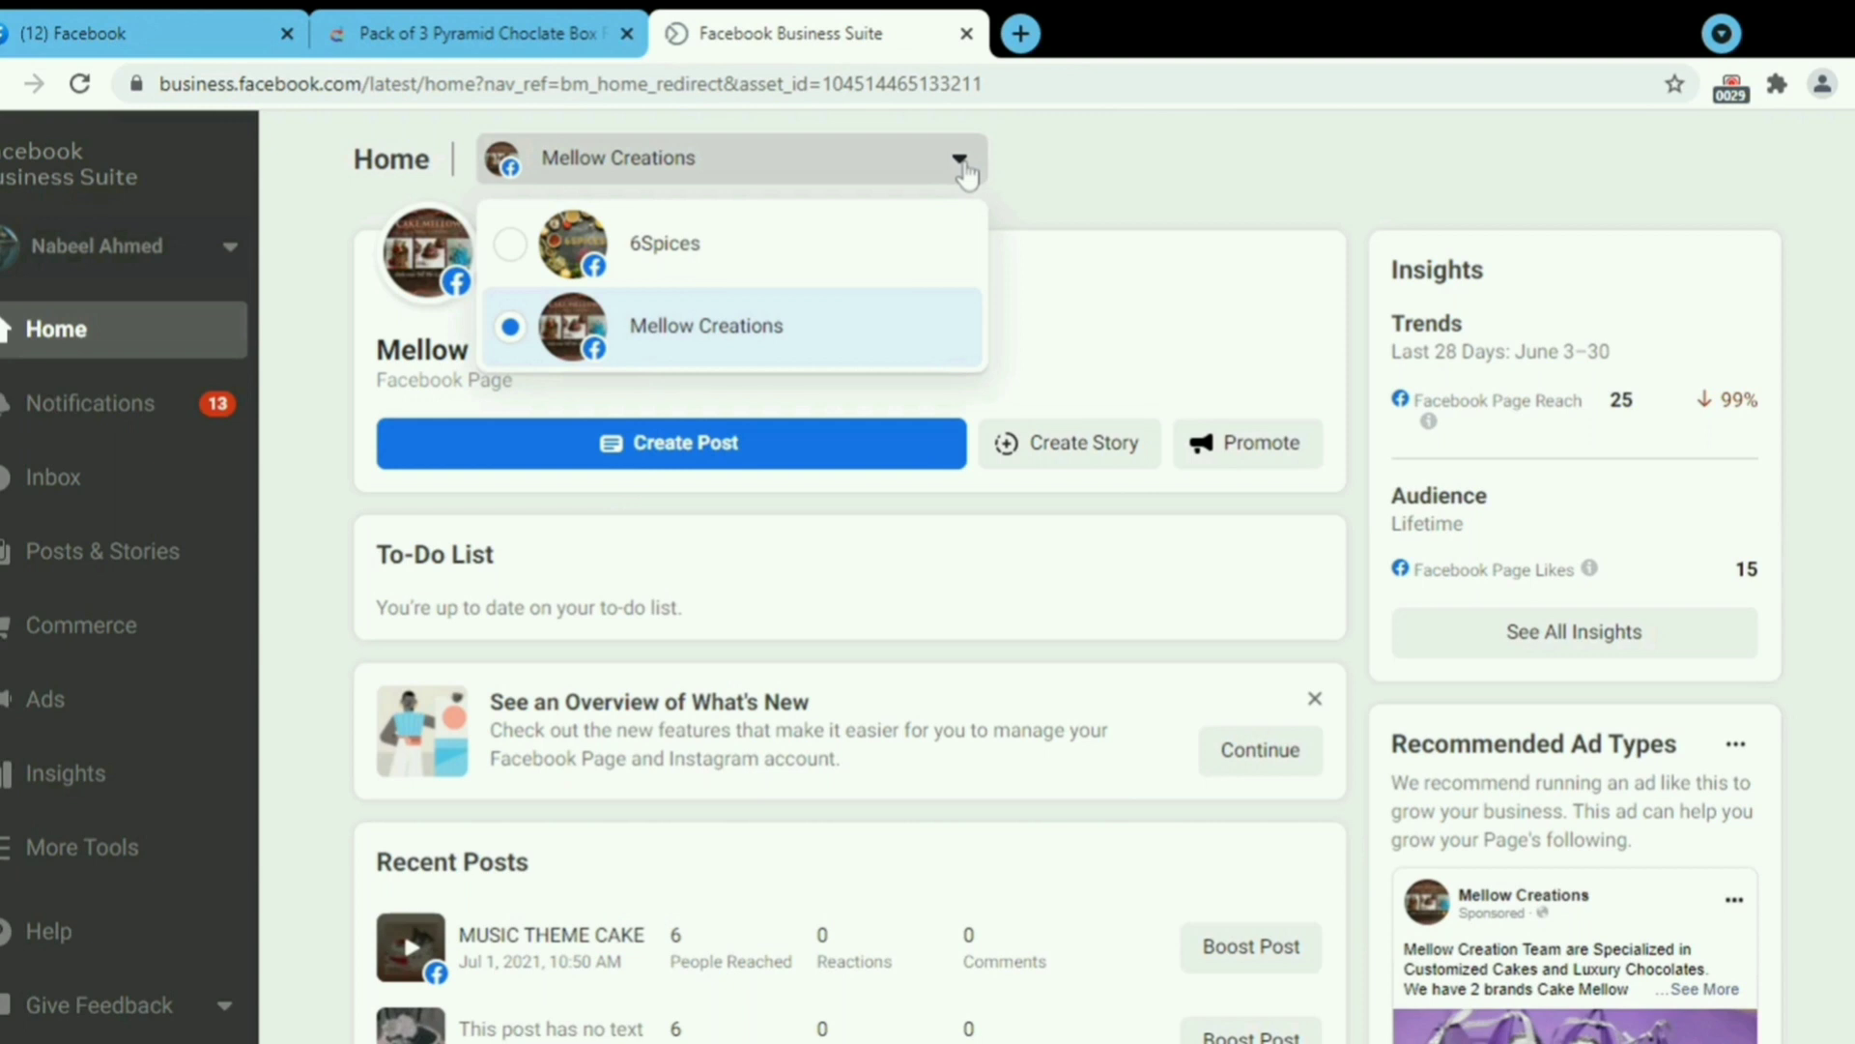
click(962, 164)
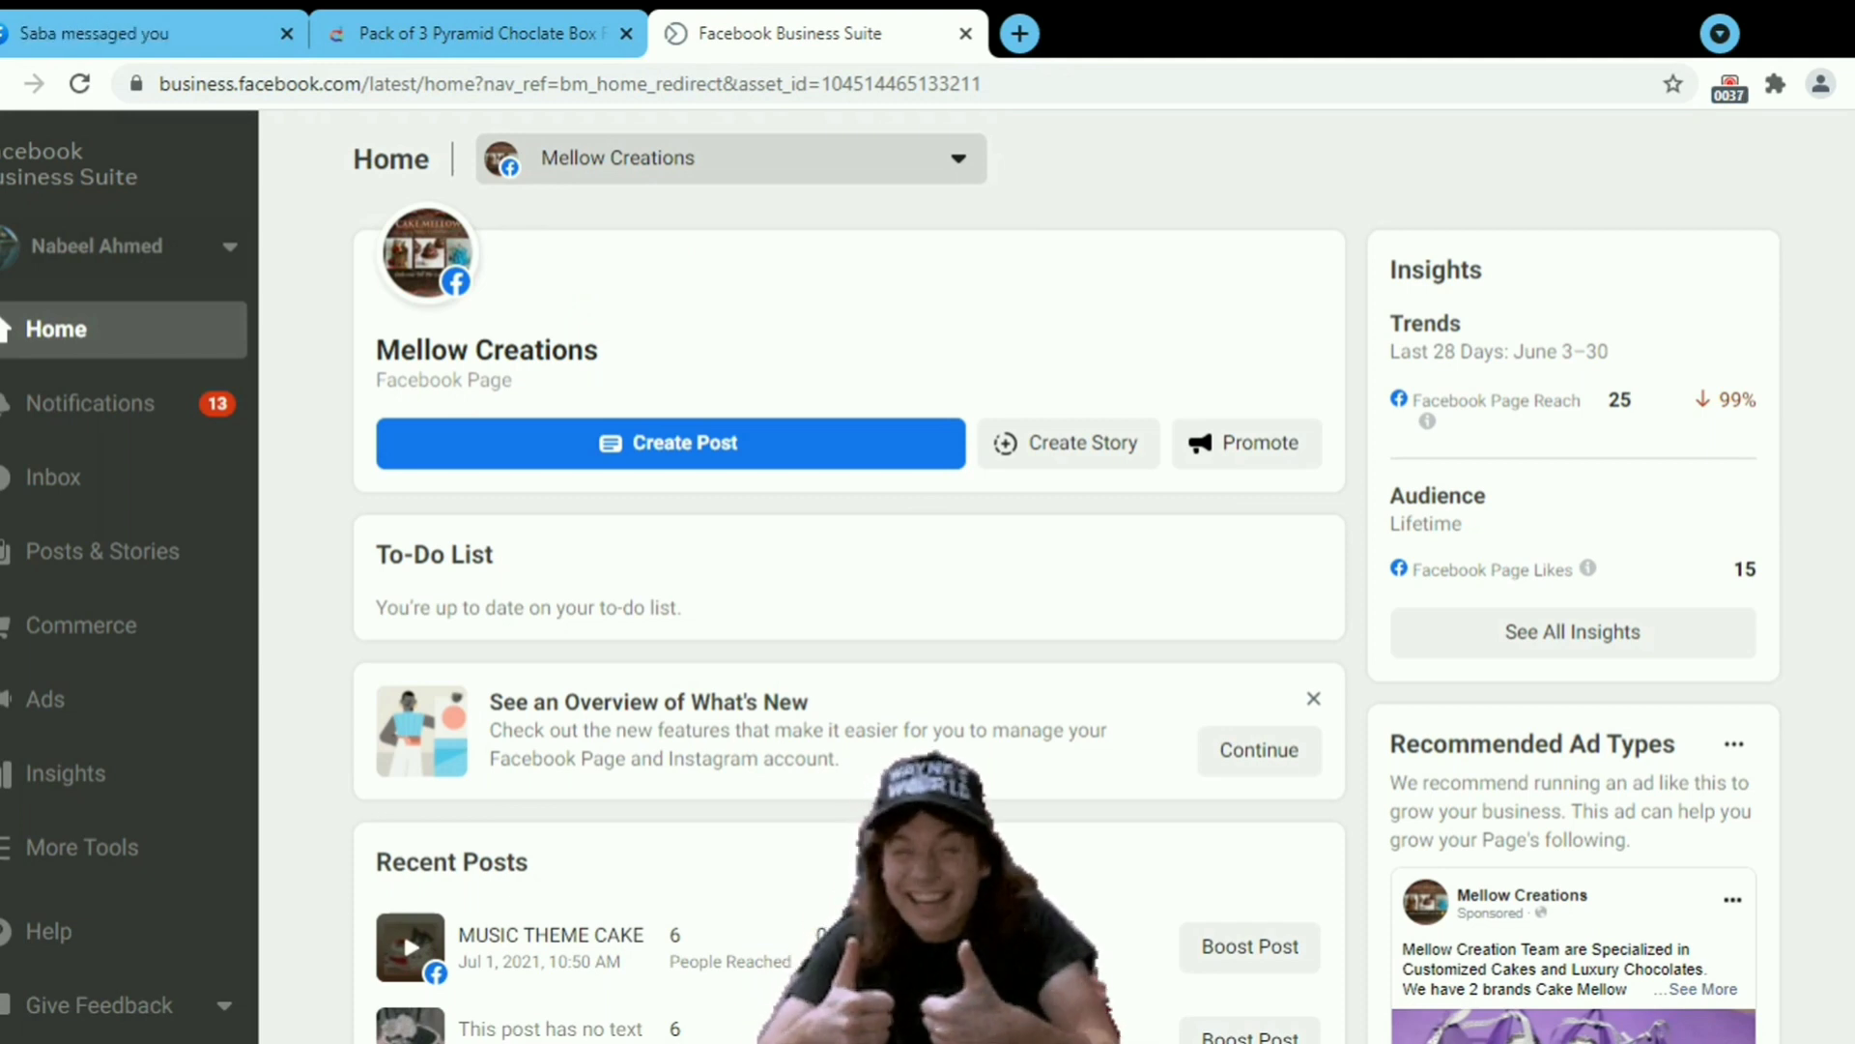
click(961, 162)
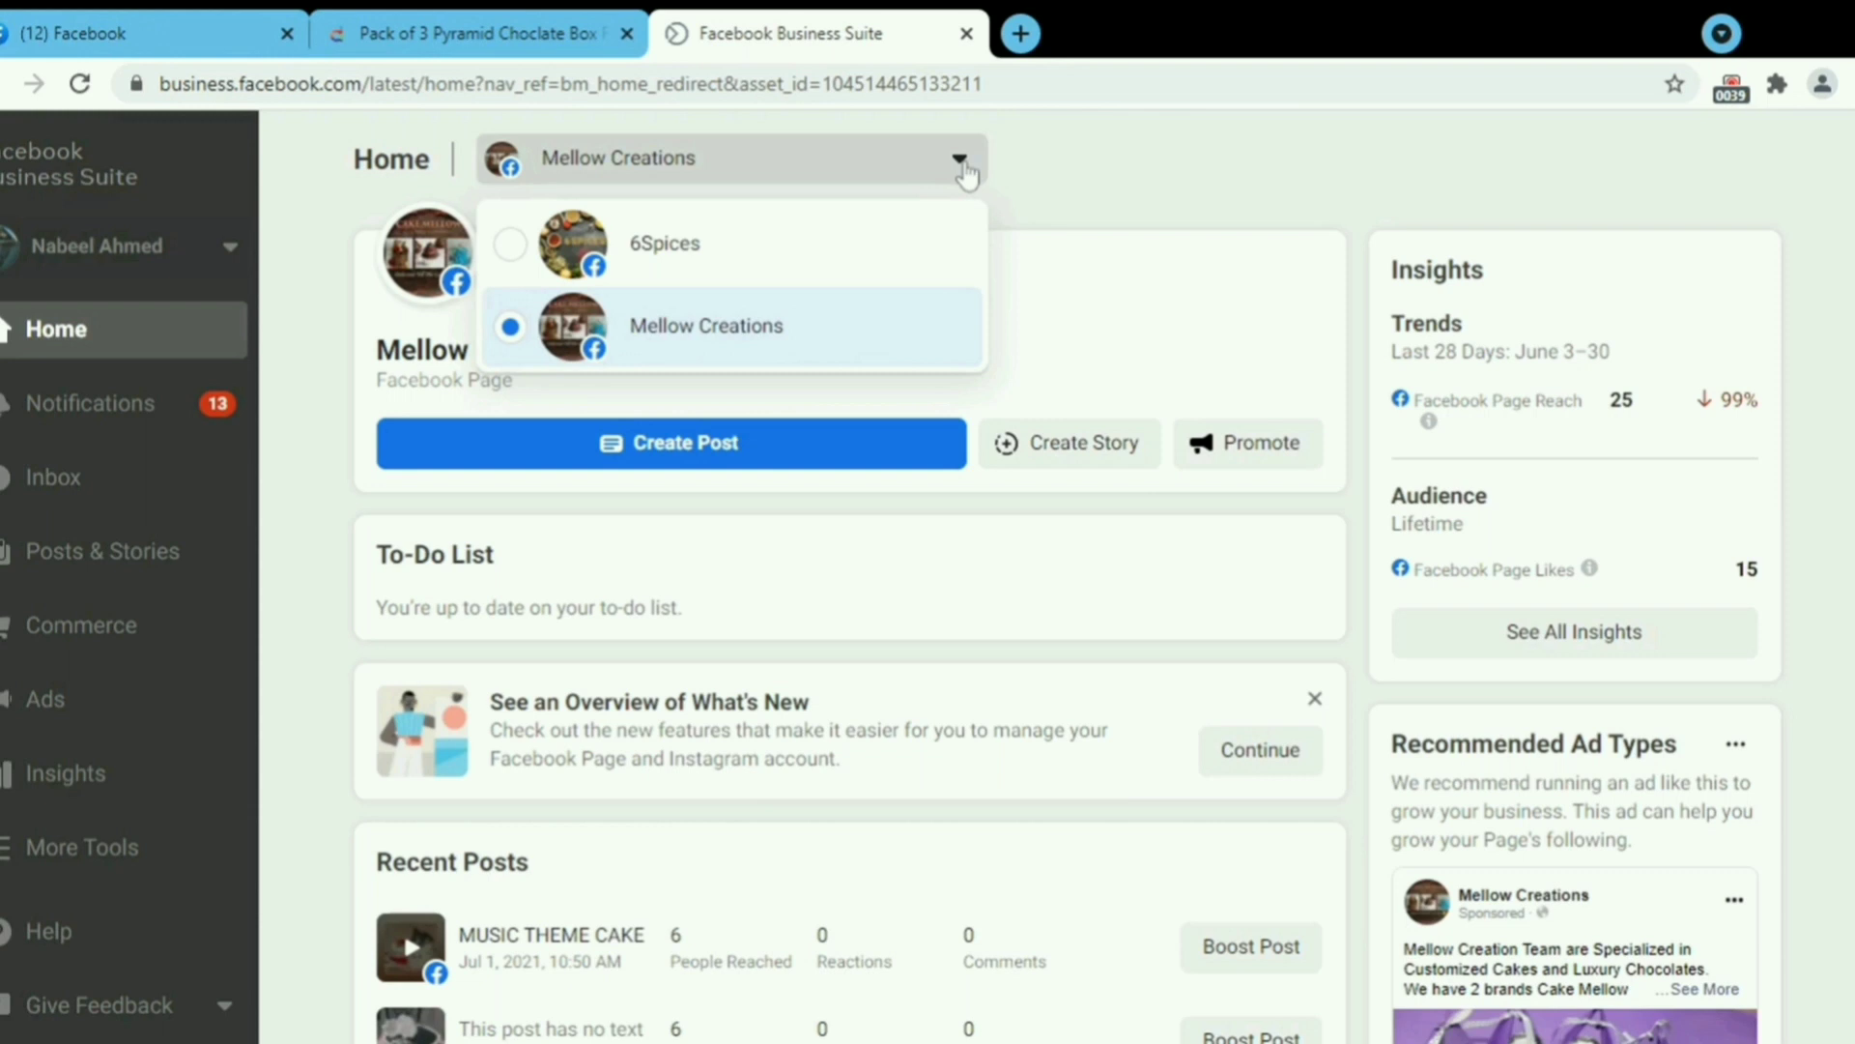
click(961, 162)
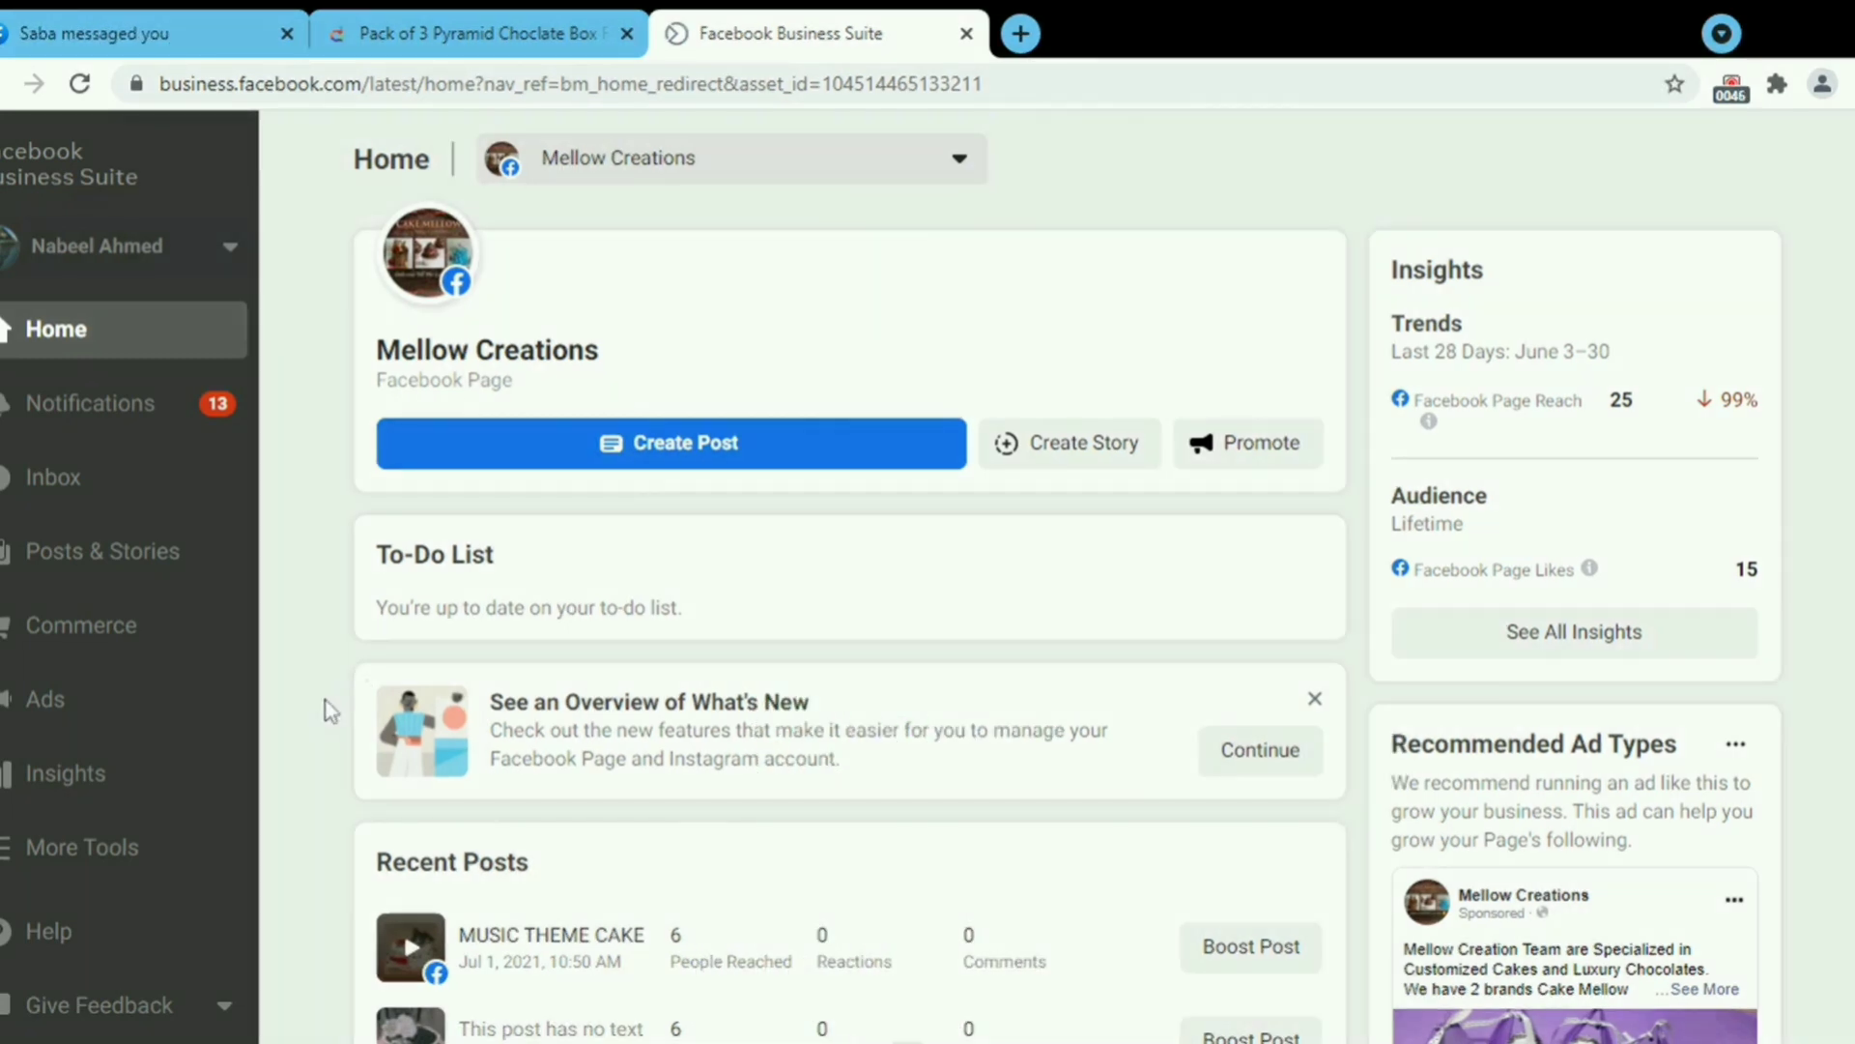
Go to the Mellow Creations Ads area and begin a new ad to see the goal options.
click(182, 700)
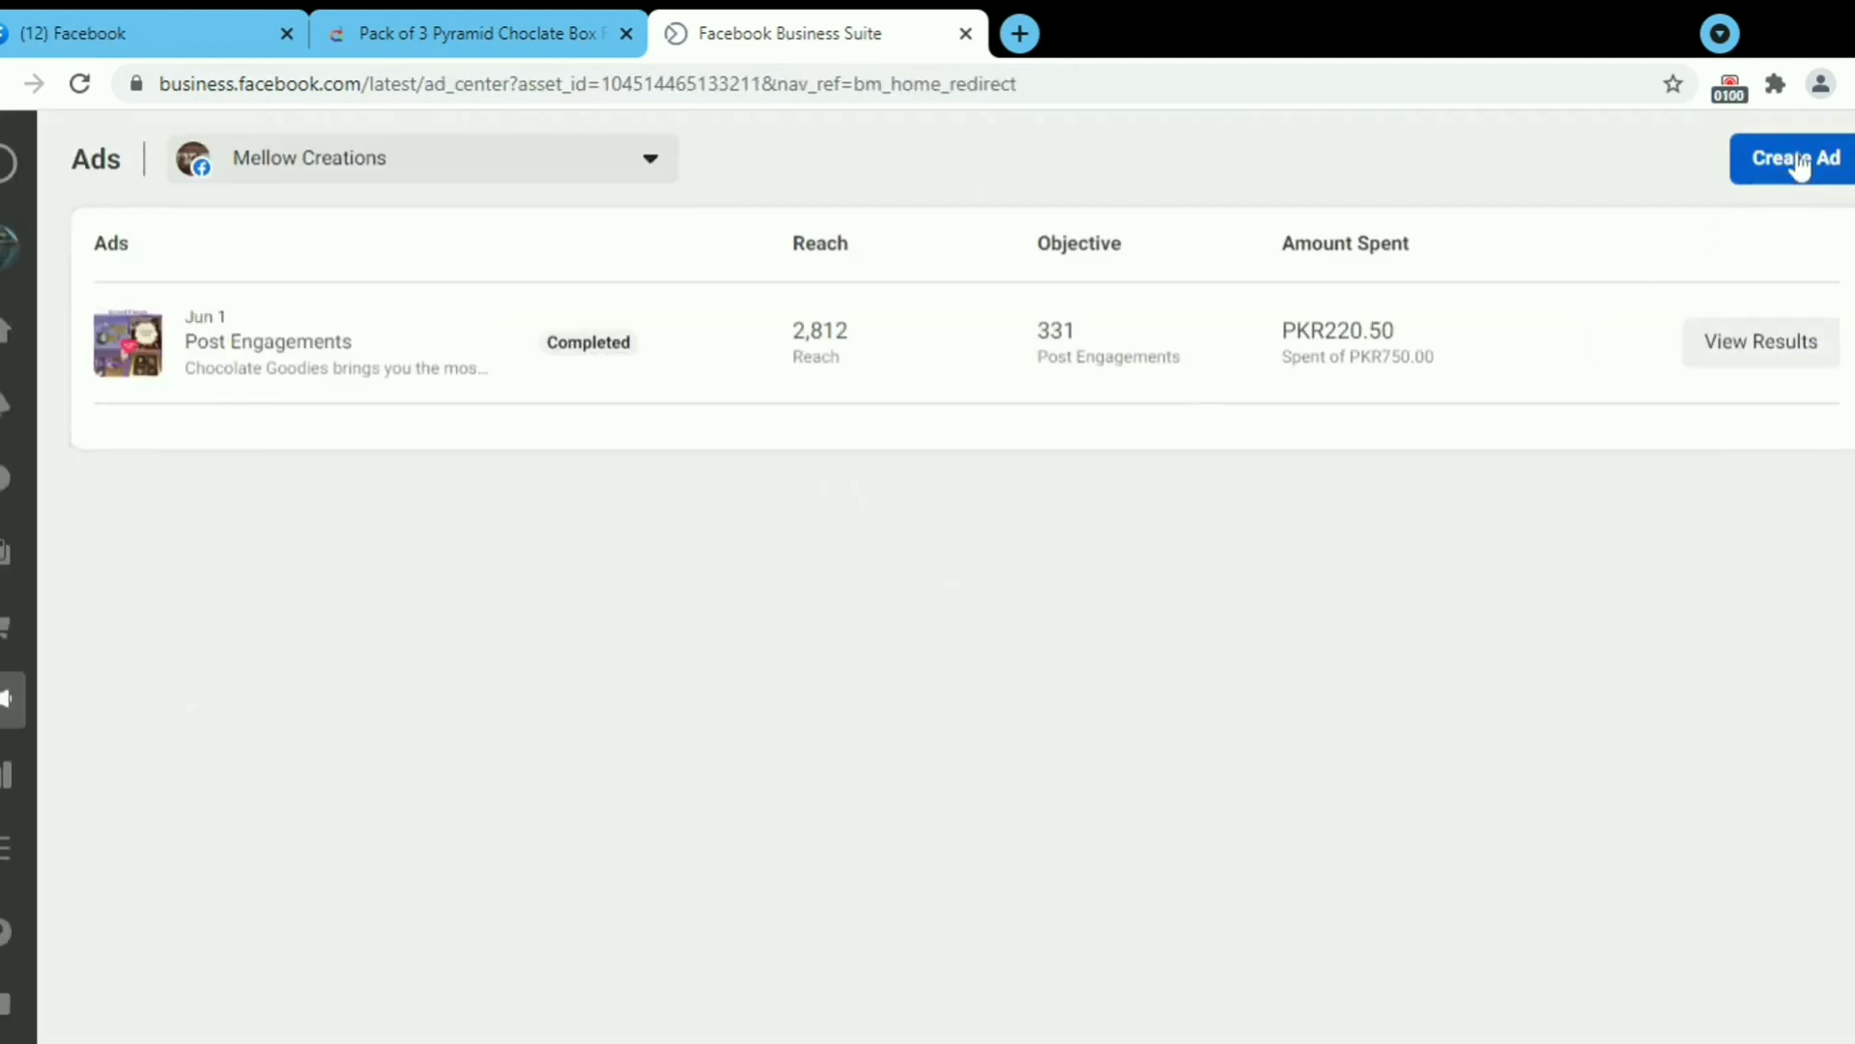
click(1797, 164)
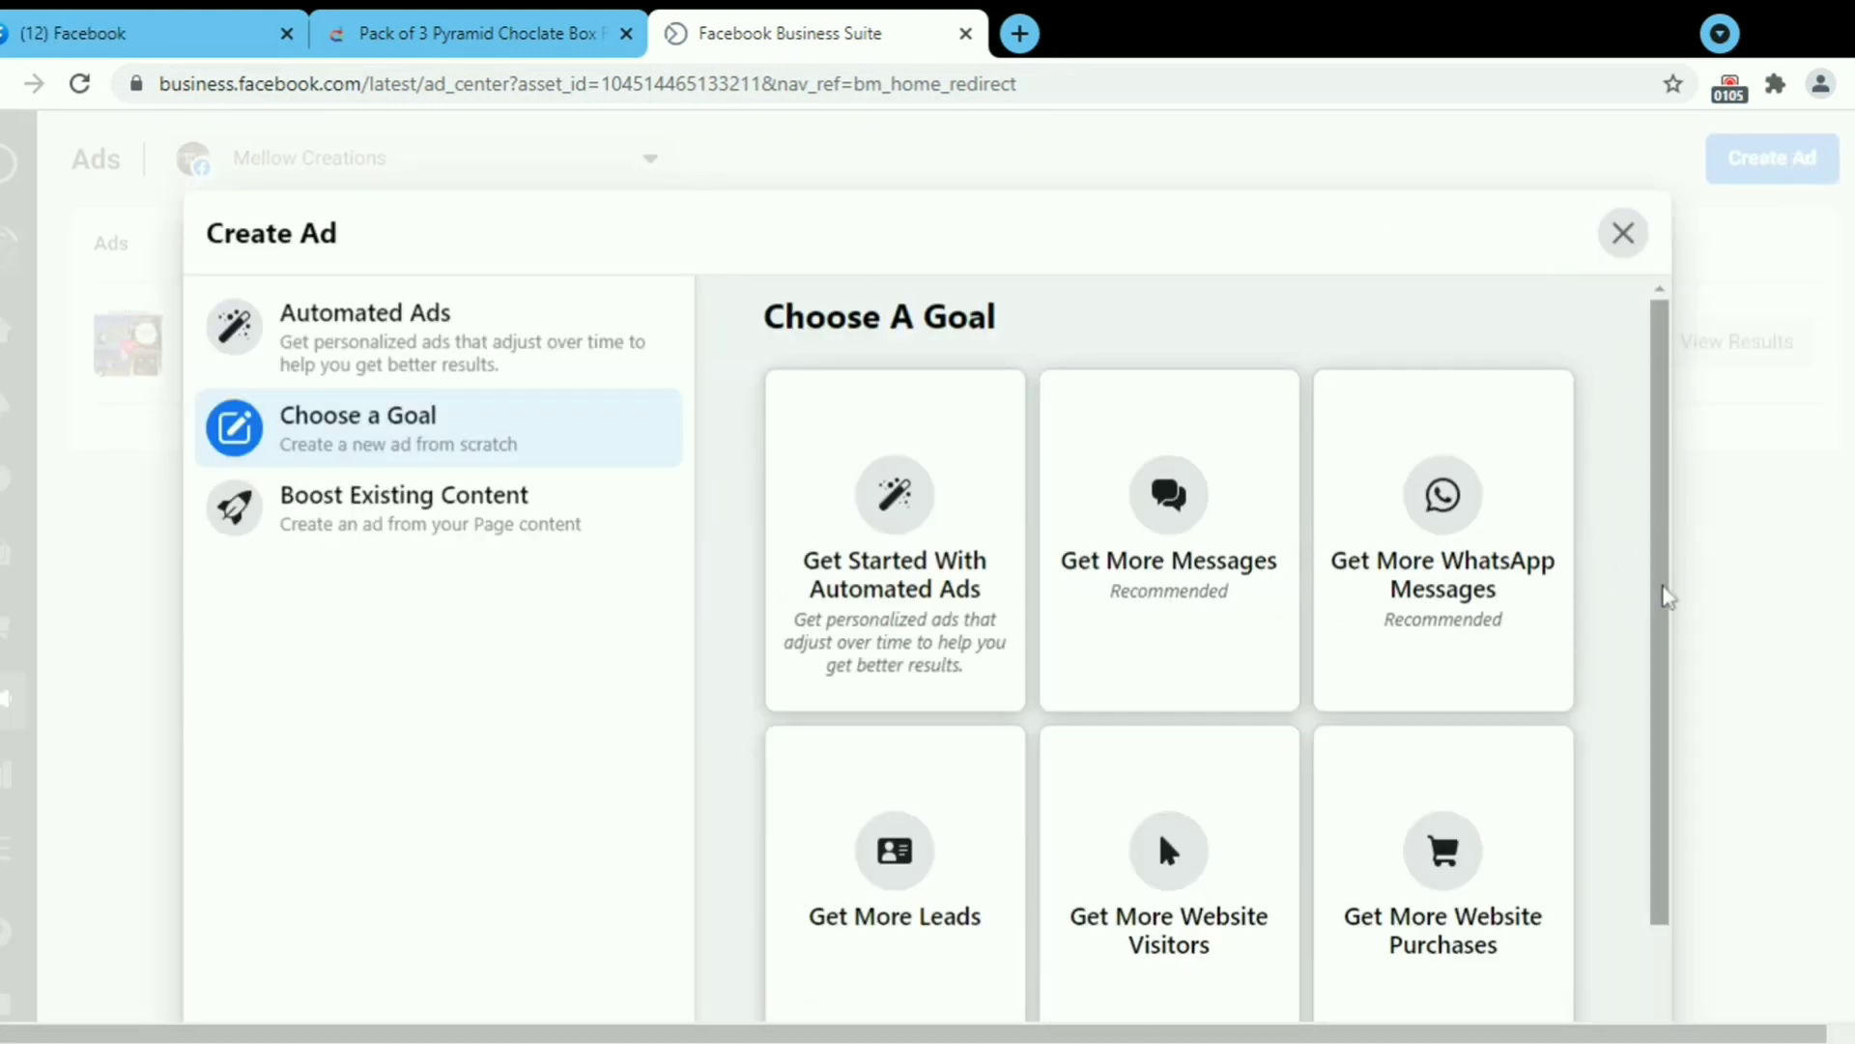
drag(1665, 584, 1665, 705)
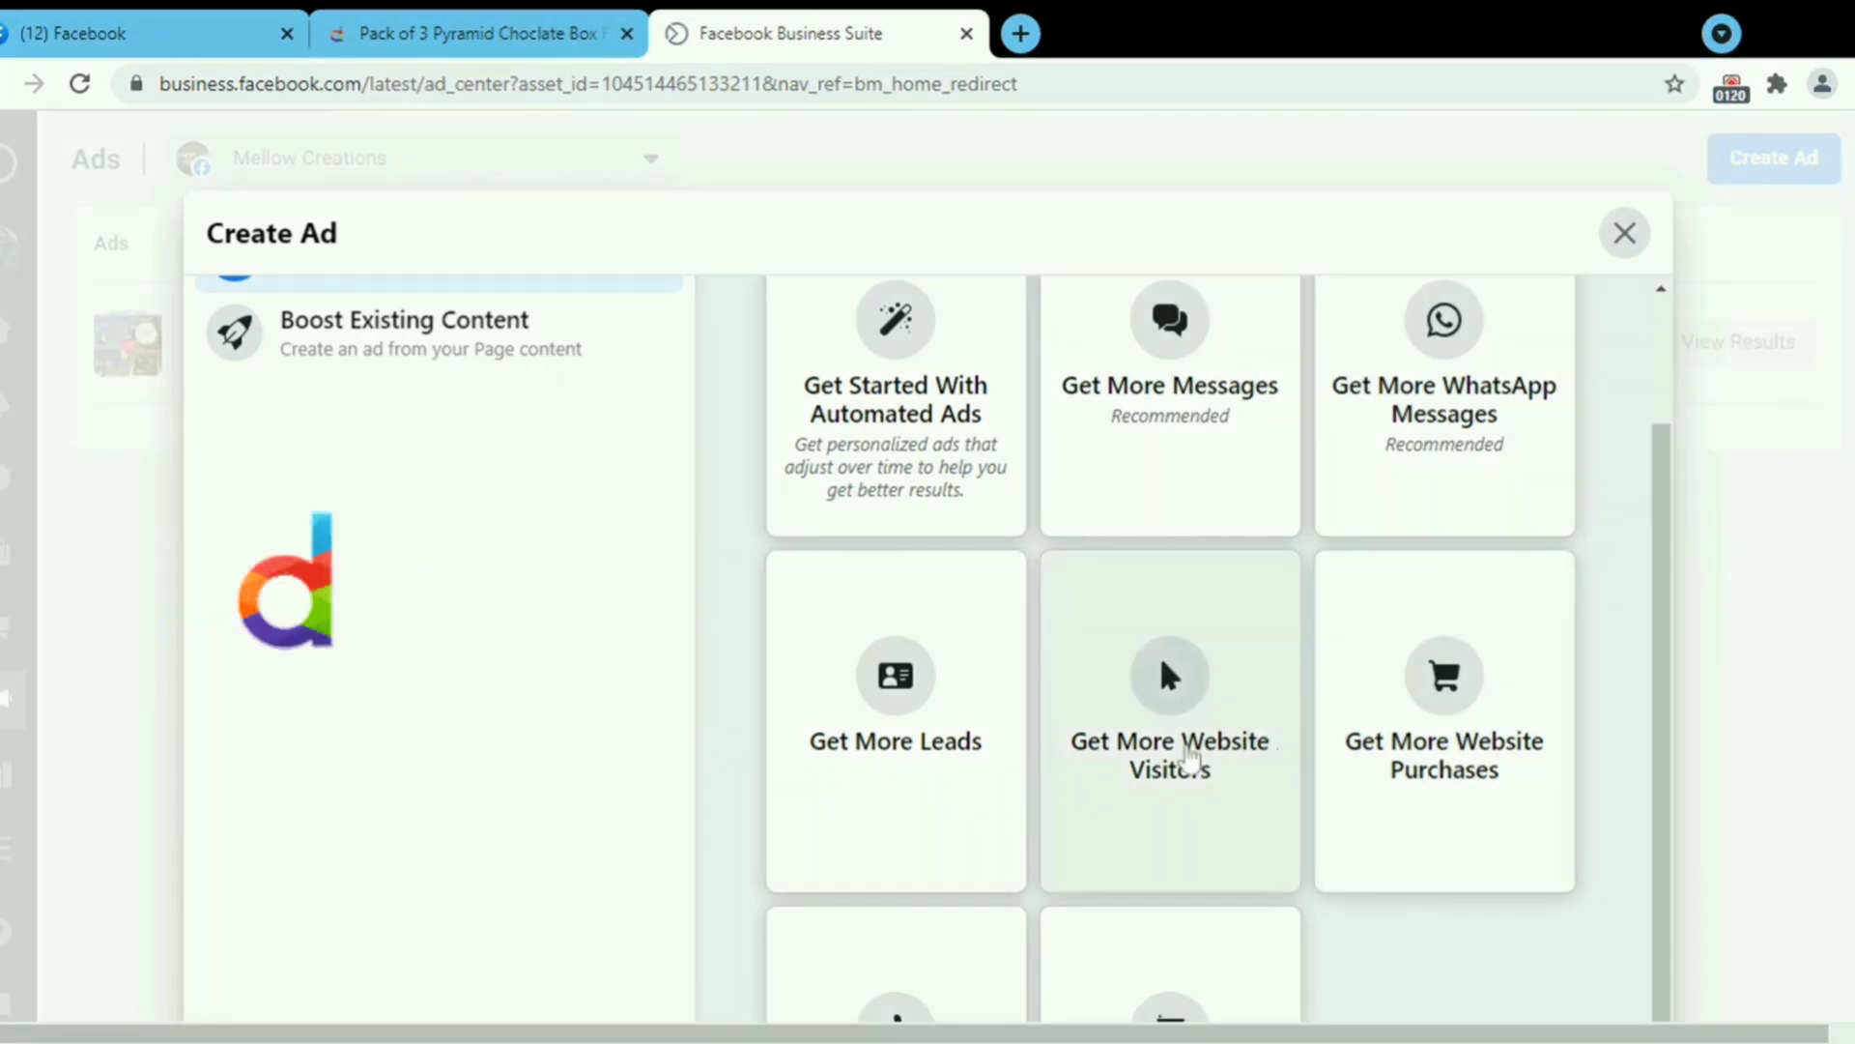
Choose the Get More Website Visitors goal and review Page images, keeping the current ad image.
click(1188, 761)
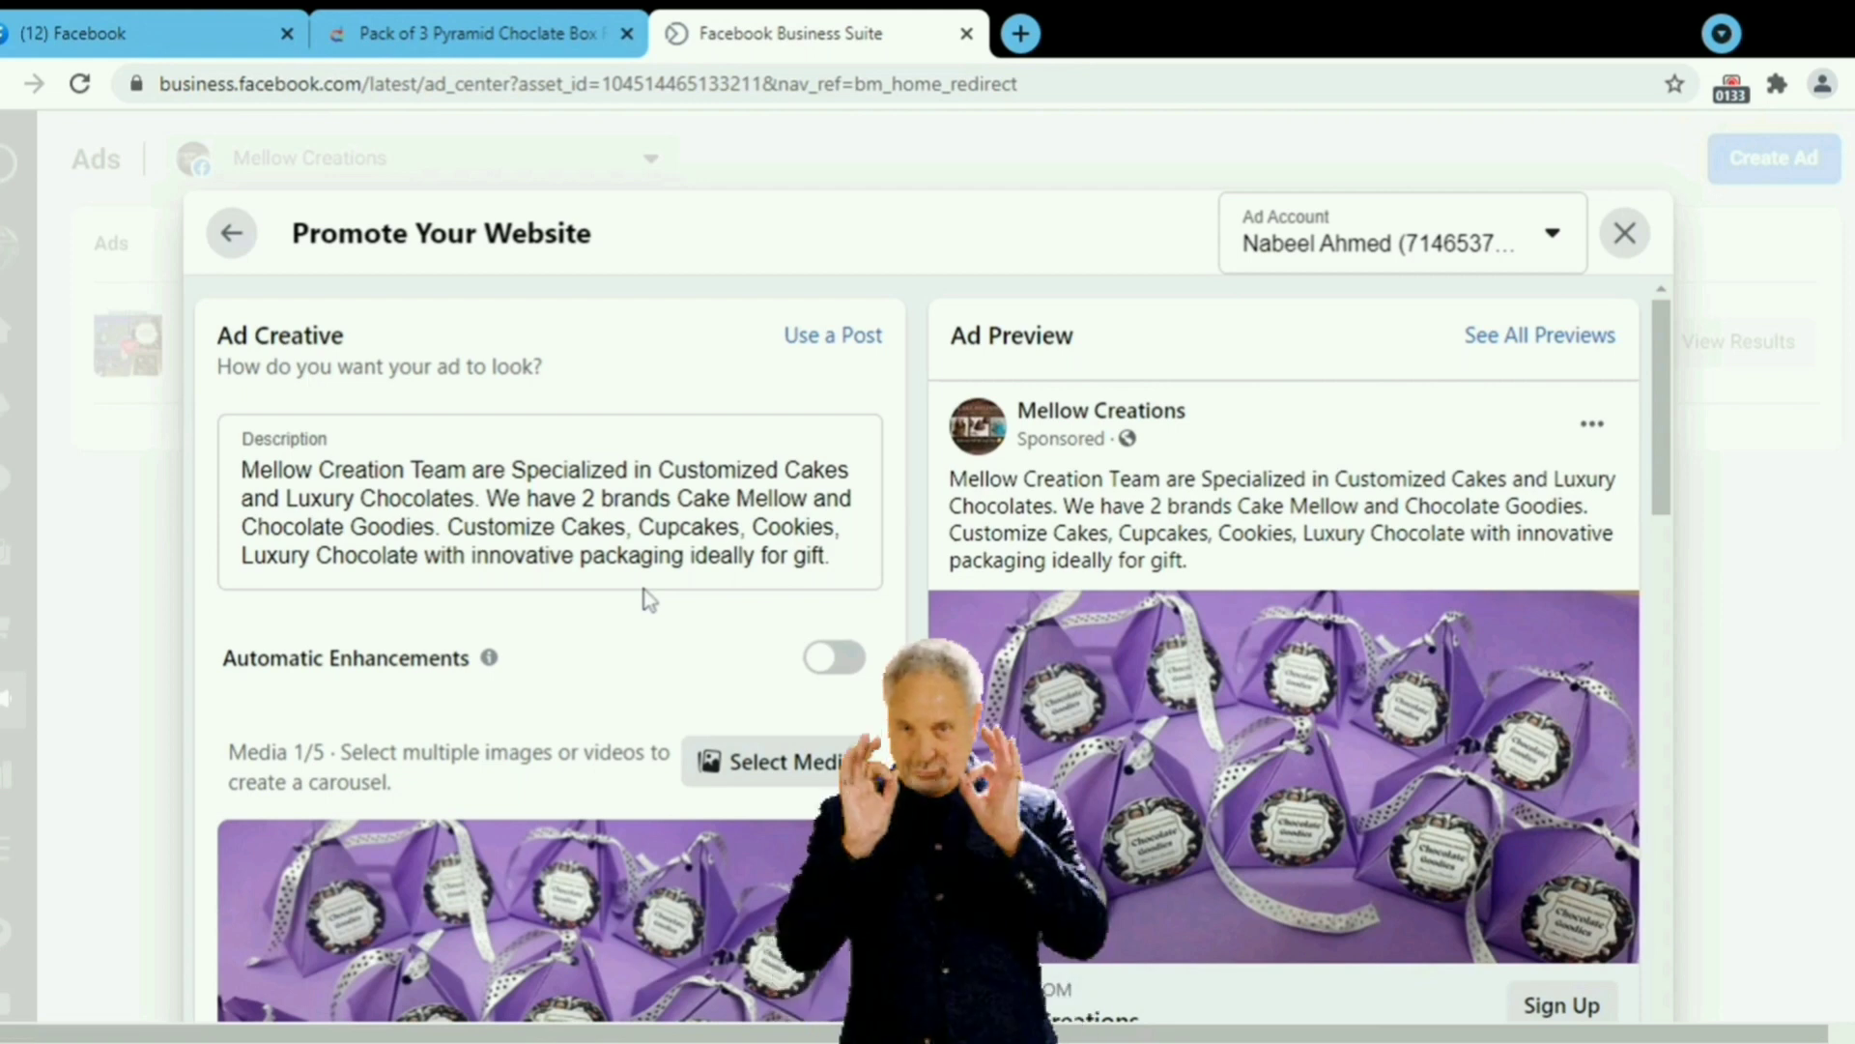
scroll(640, 652, down, 3)
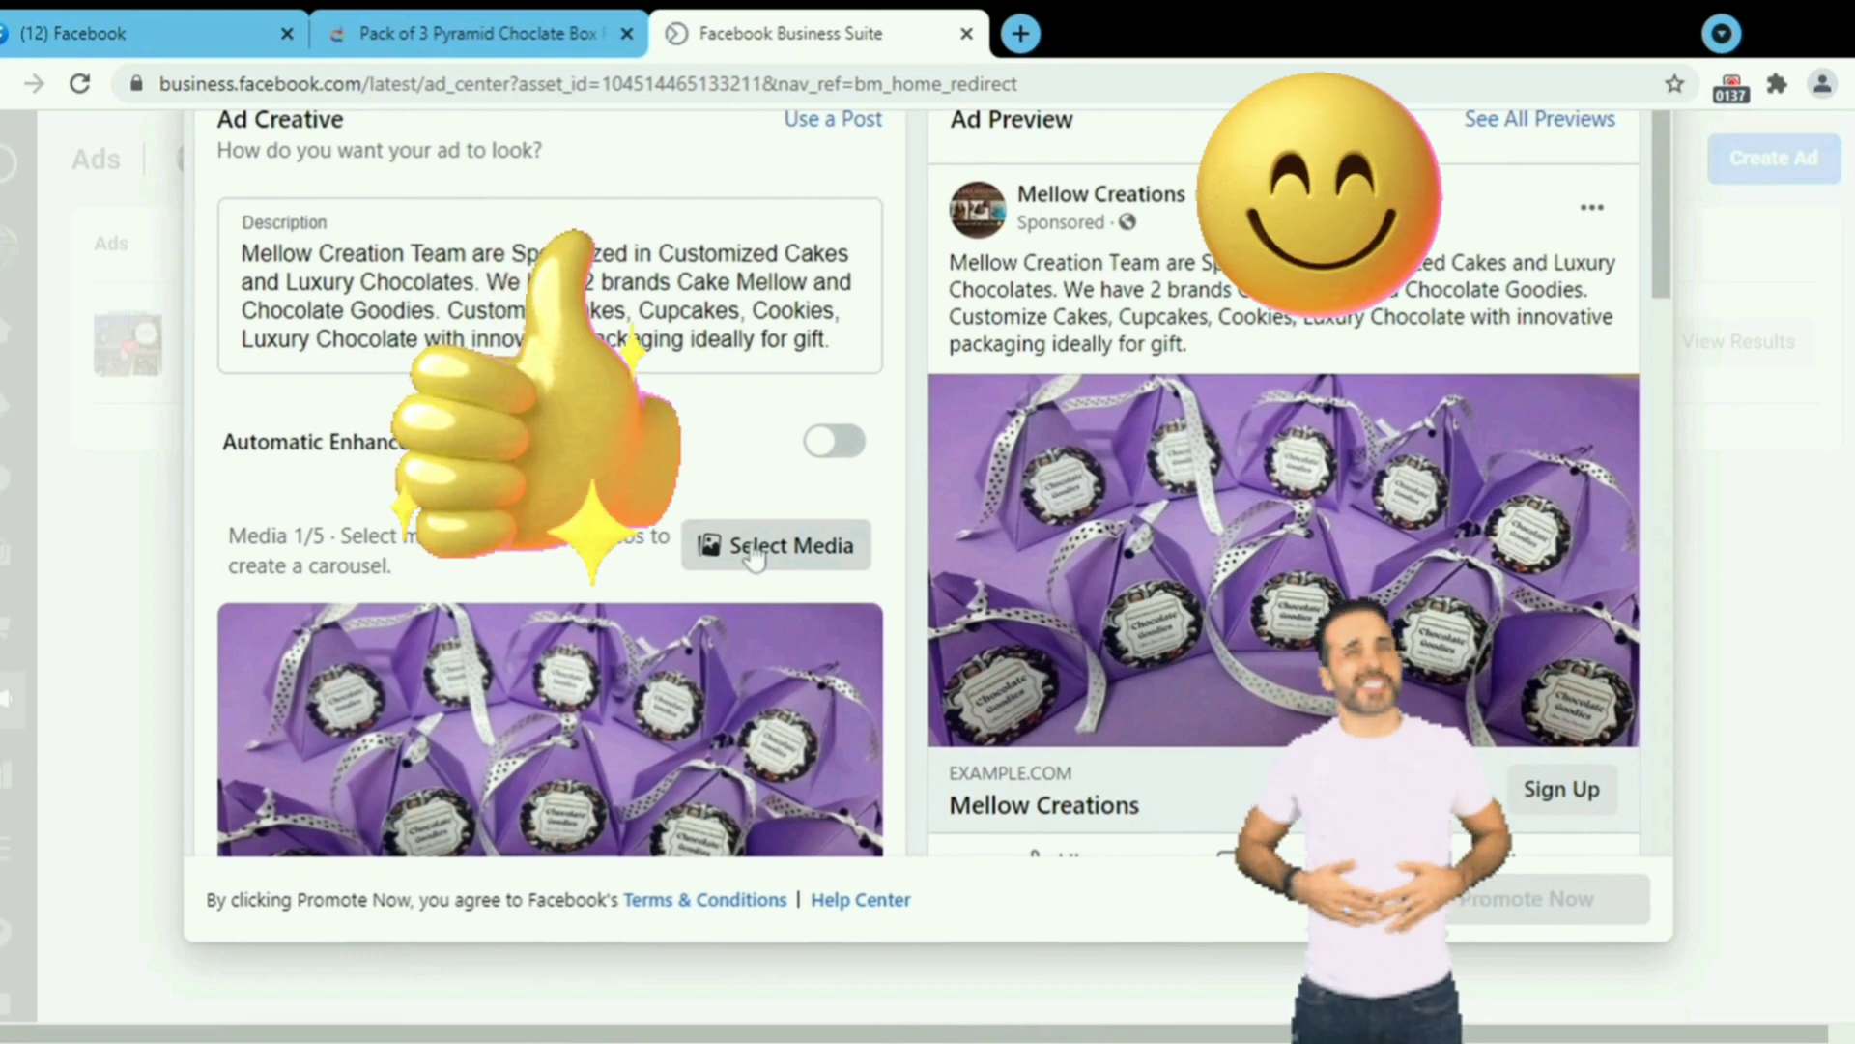
click(754, 553)
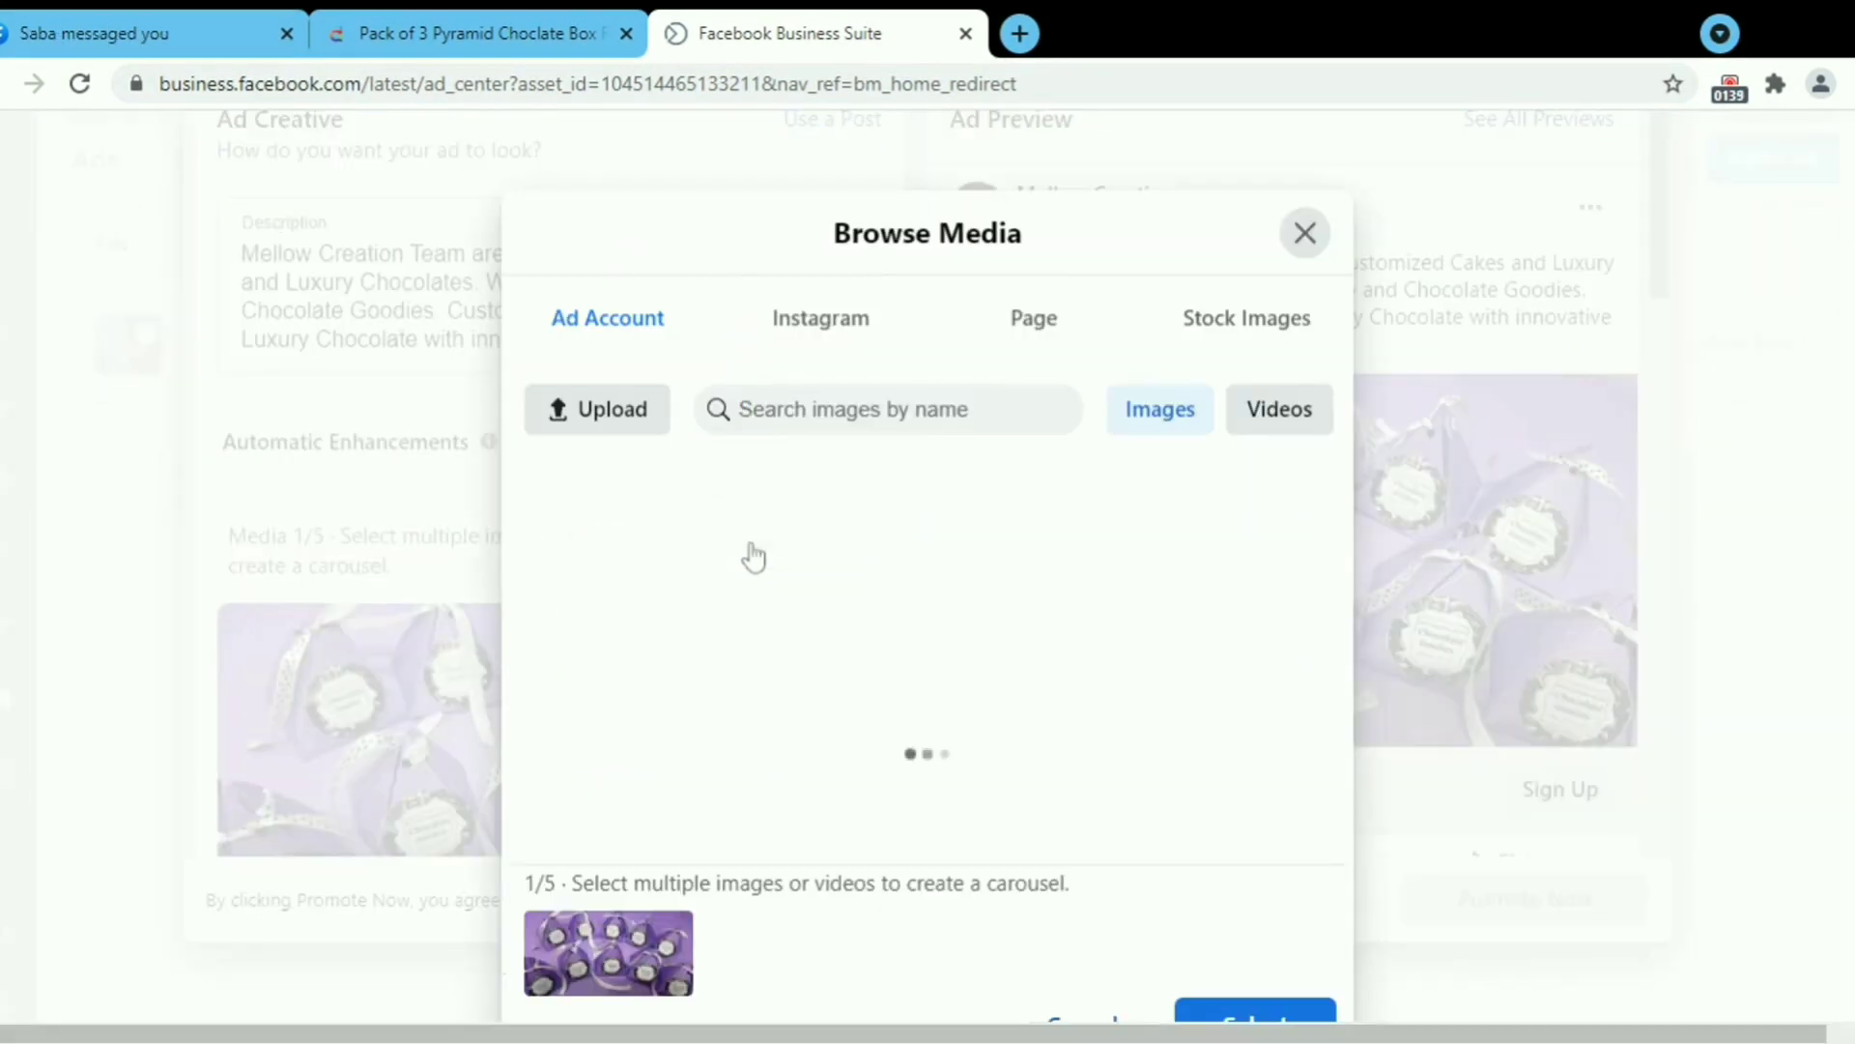
click(1053, 333)
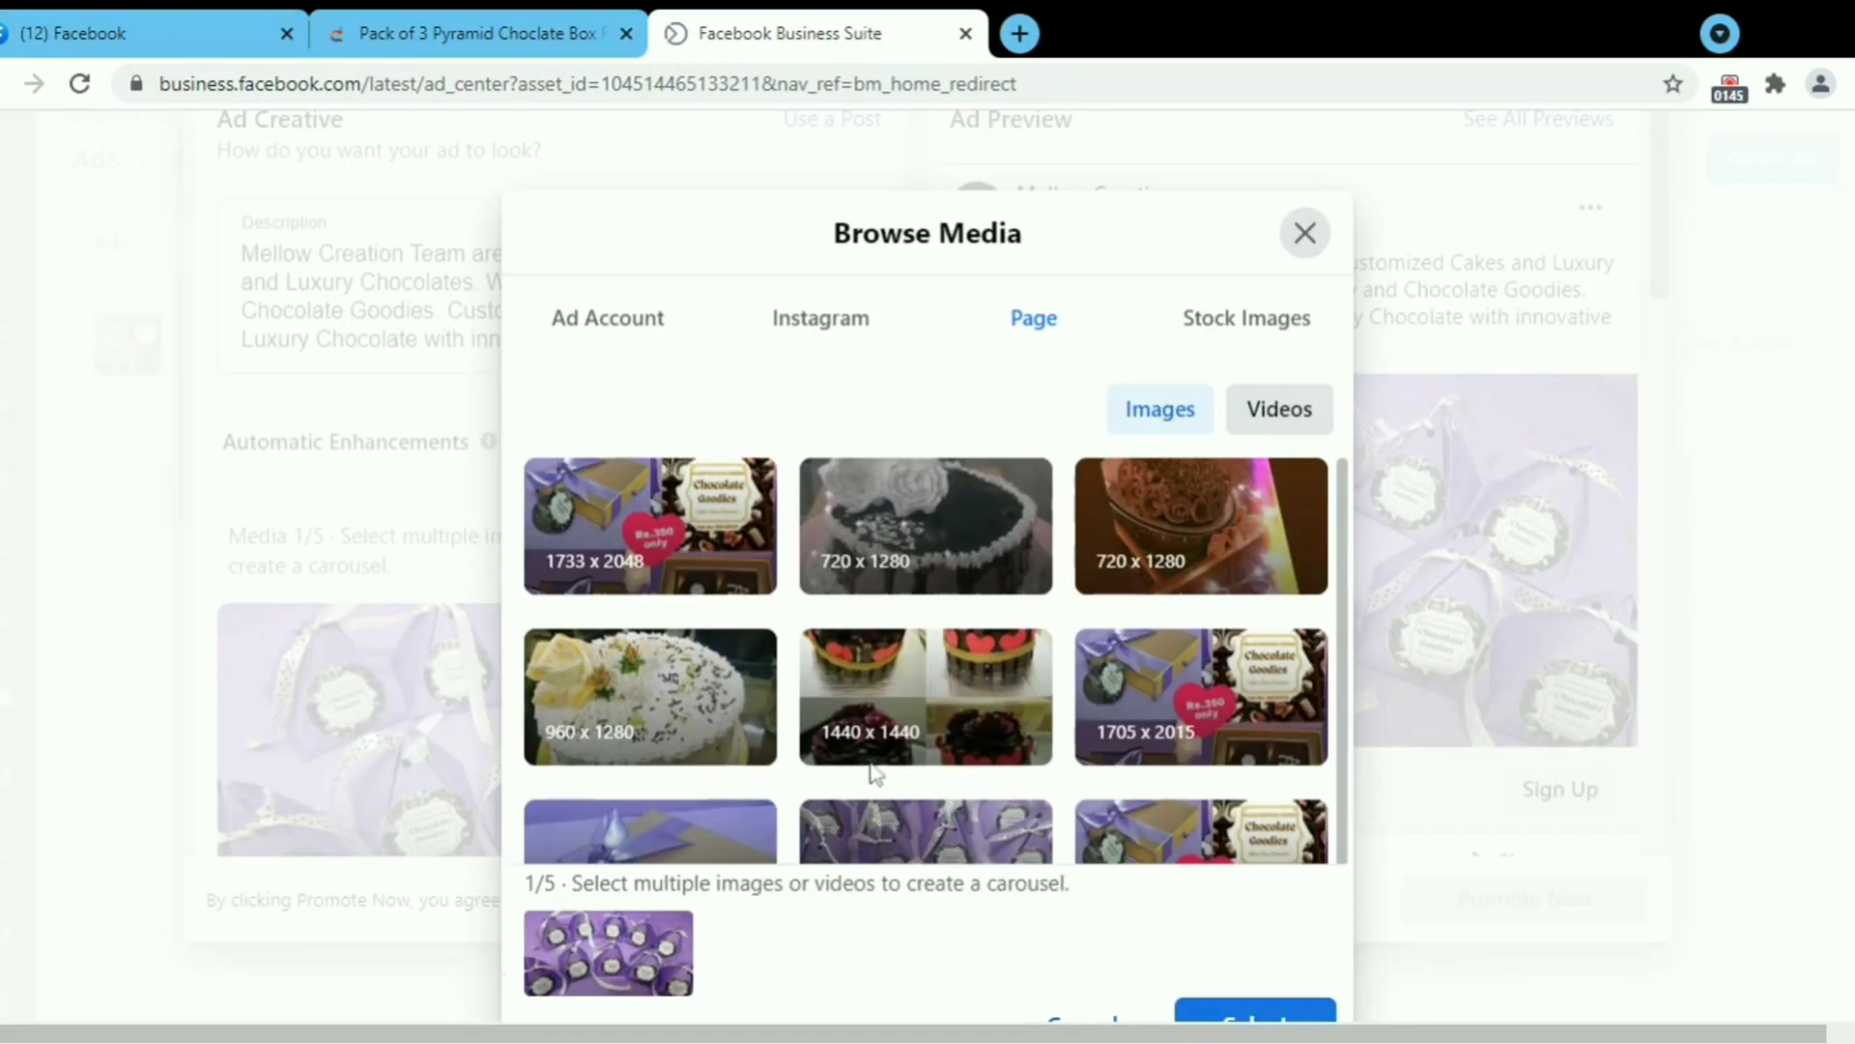
click(1305, 233)
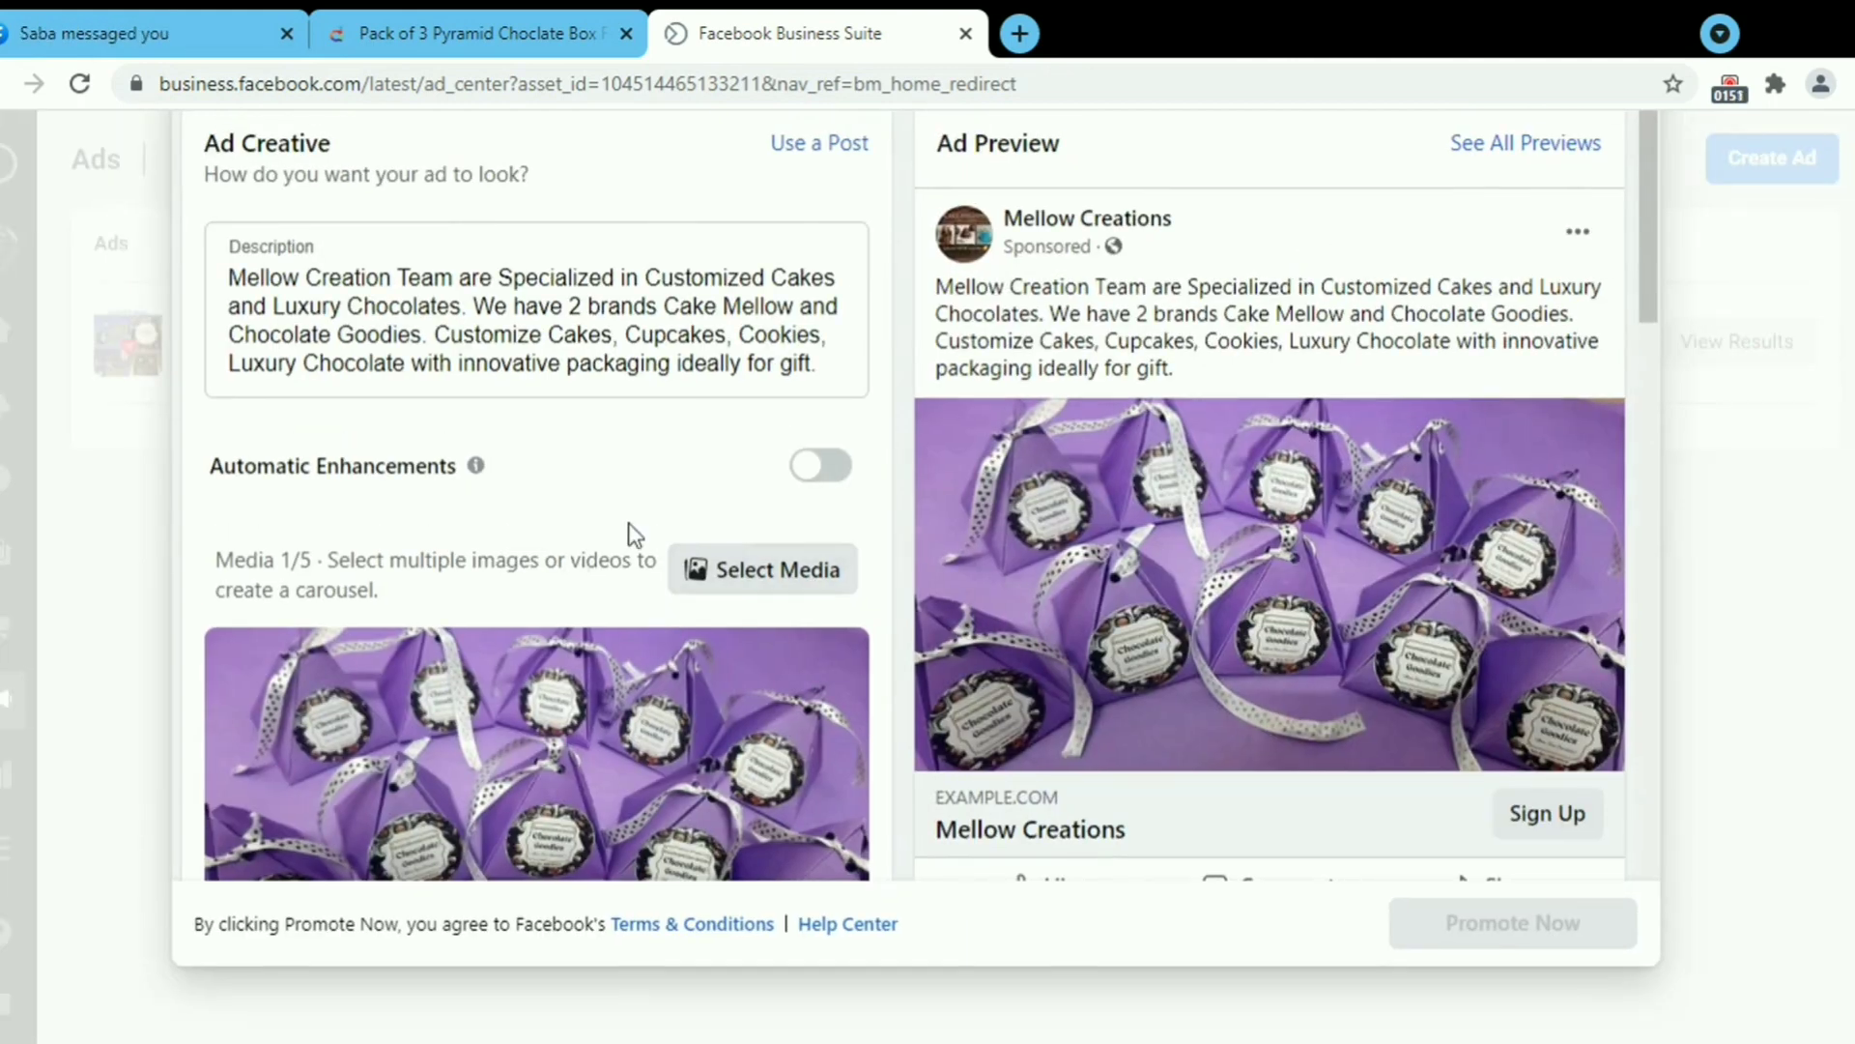
scroll(683, 530, down, 4)
scroll(629, 518, down, 3)
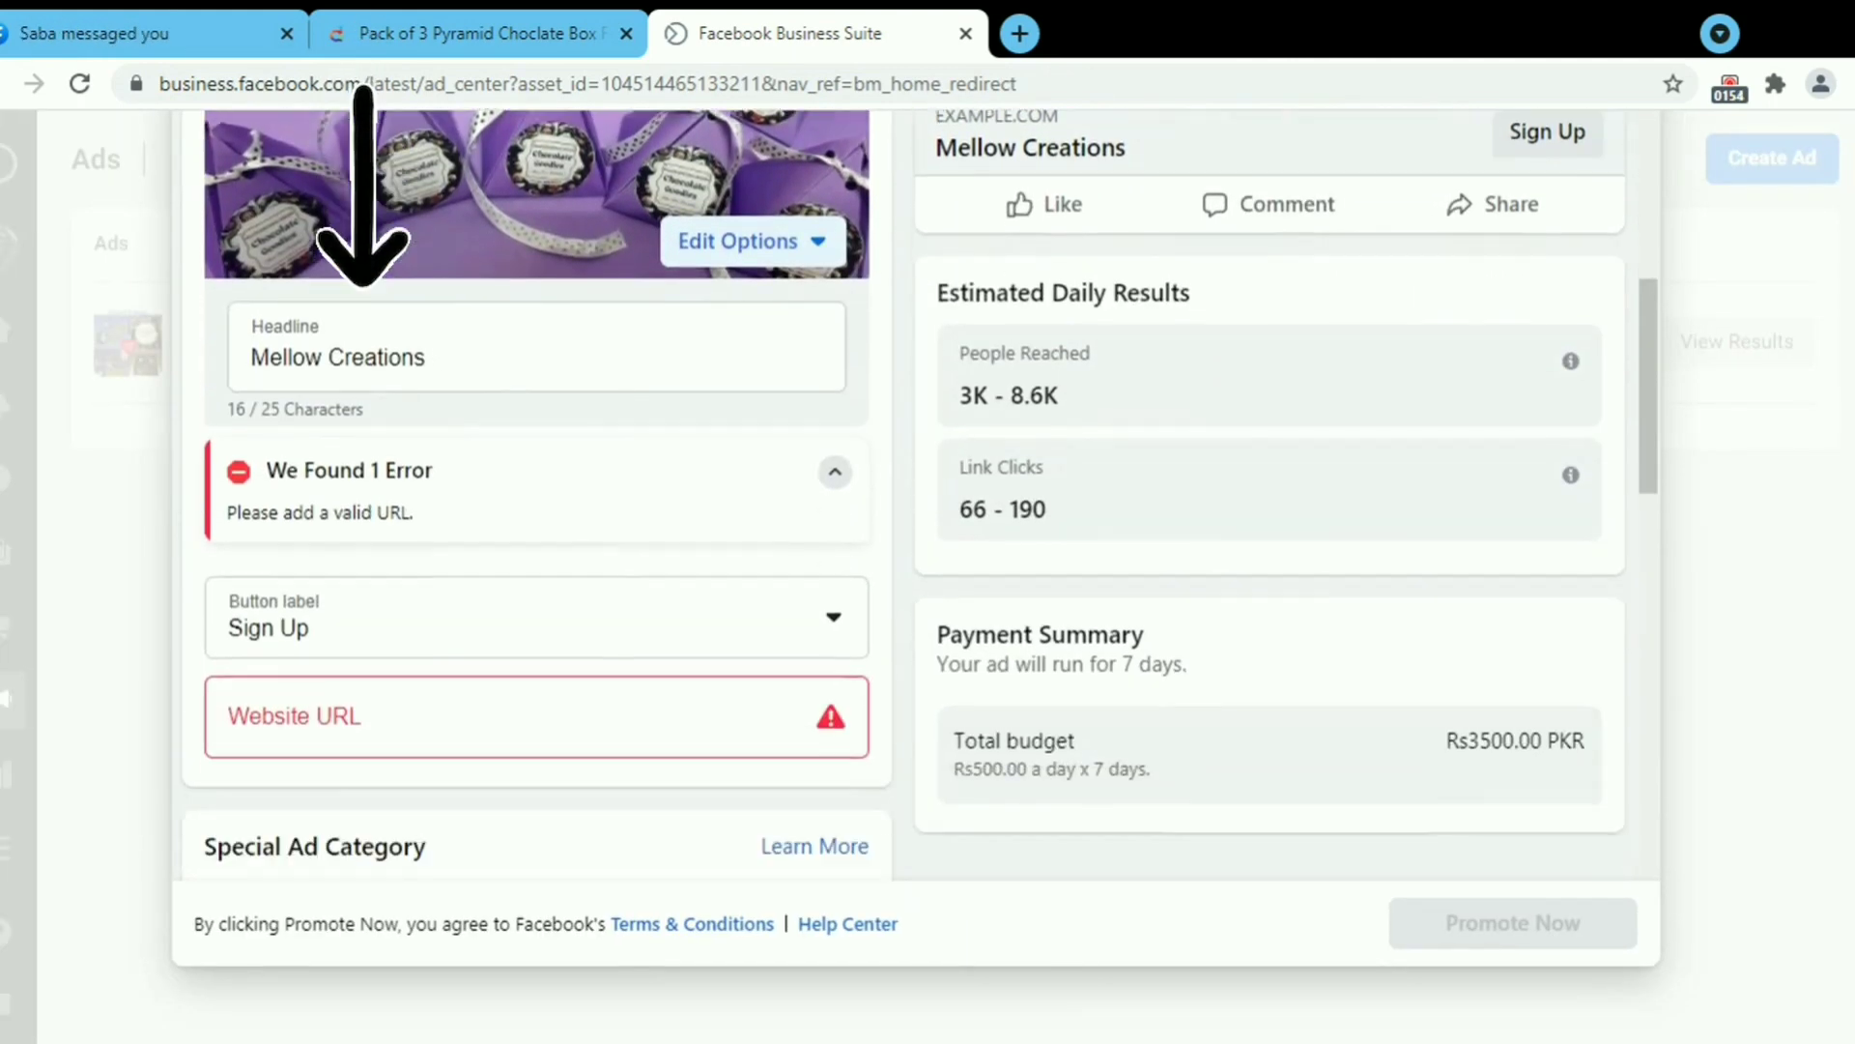
Copy the Daraz chocolate box product link and paste it into the ad's Website URL field.
click(518, 14)
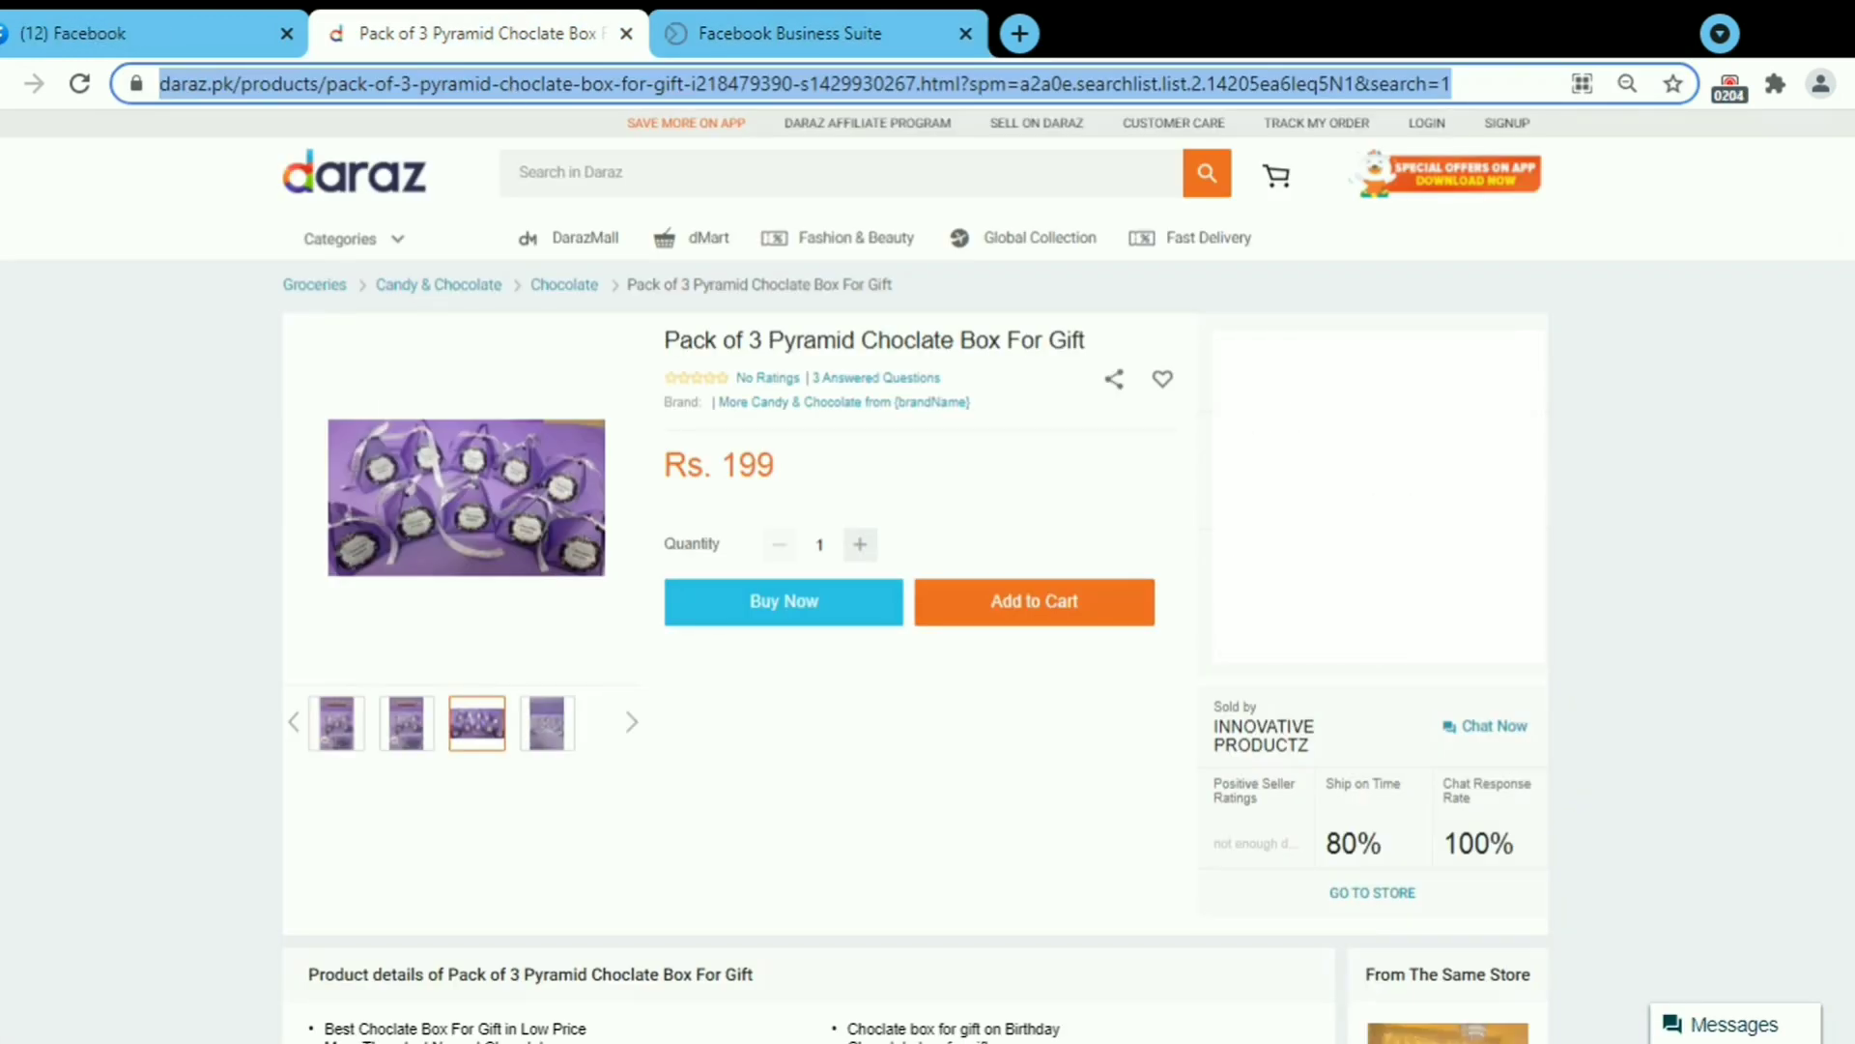
triple_click(640, 85)
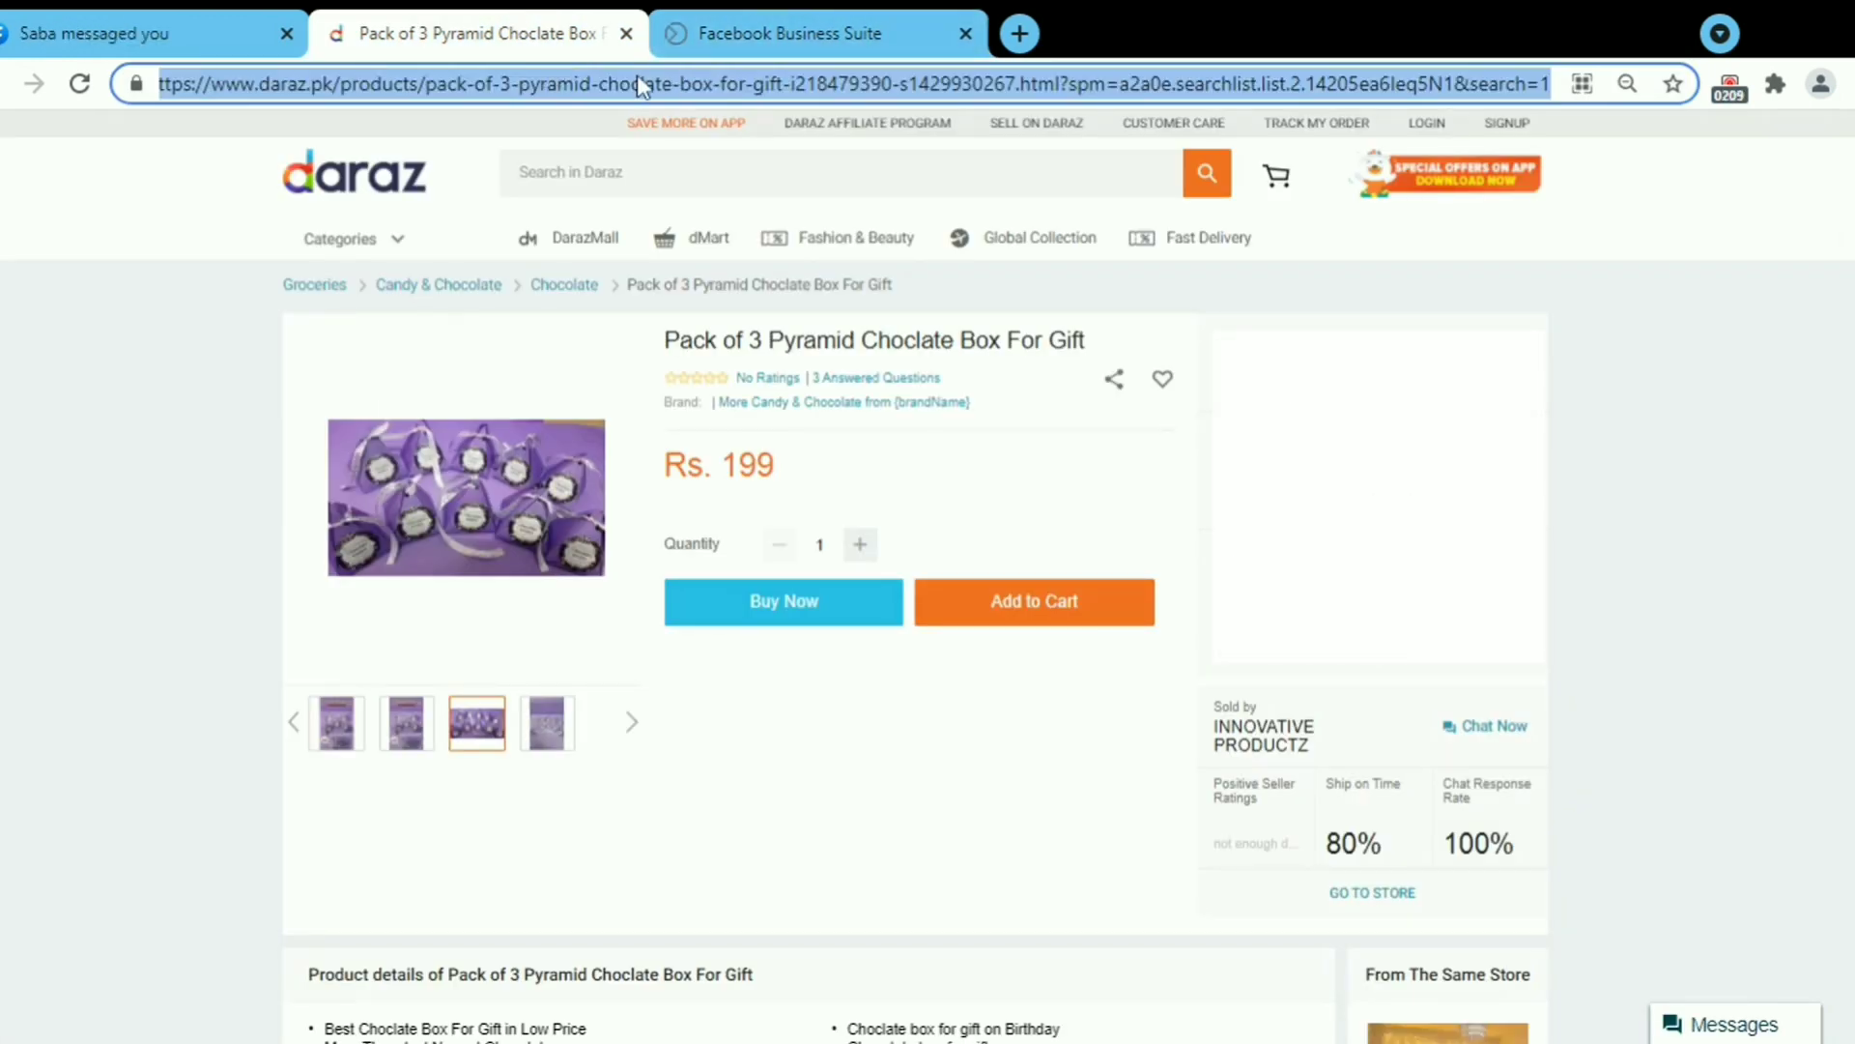
click(763, 24)
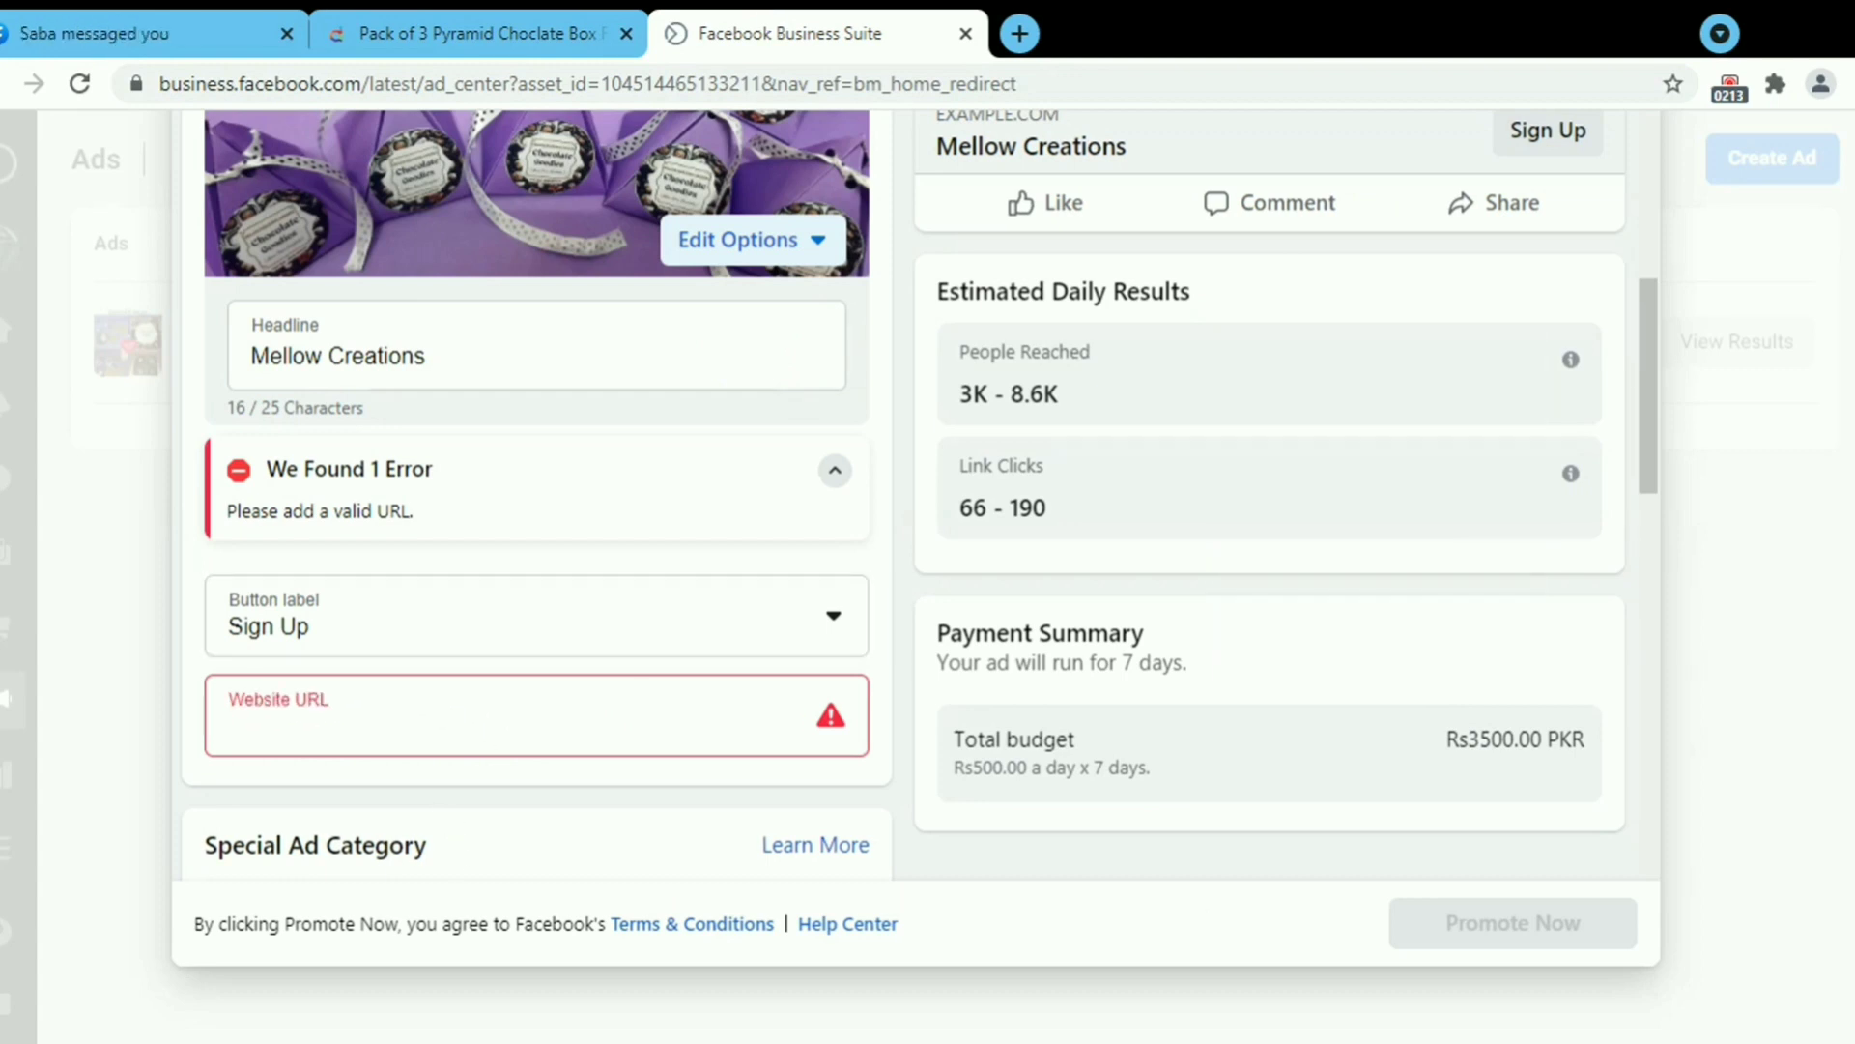
click(685, 715)
key(ctrl+v)
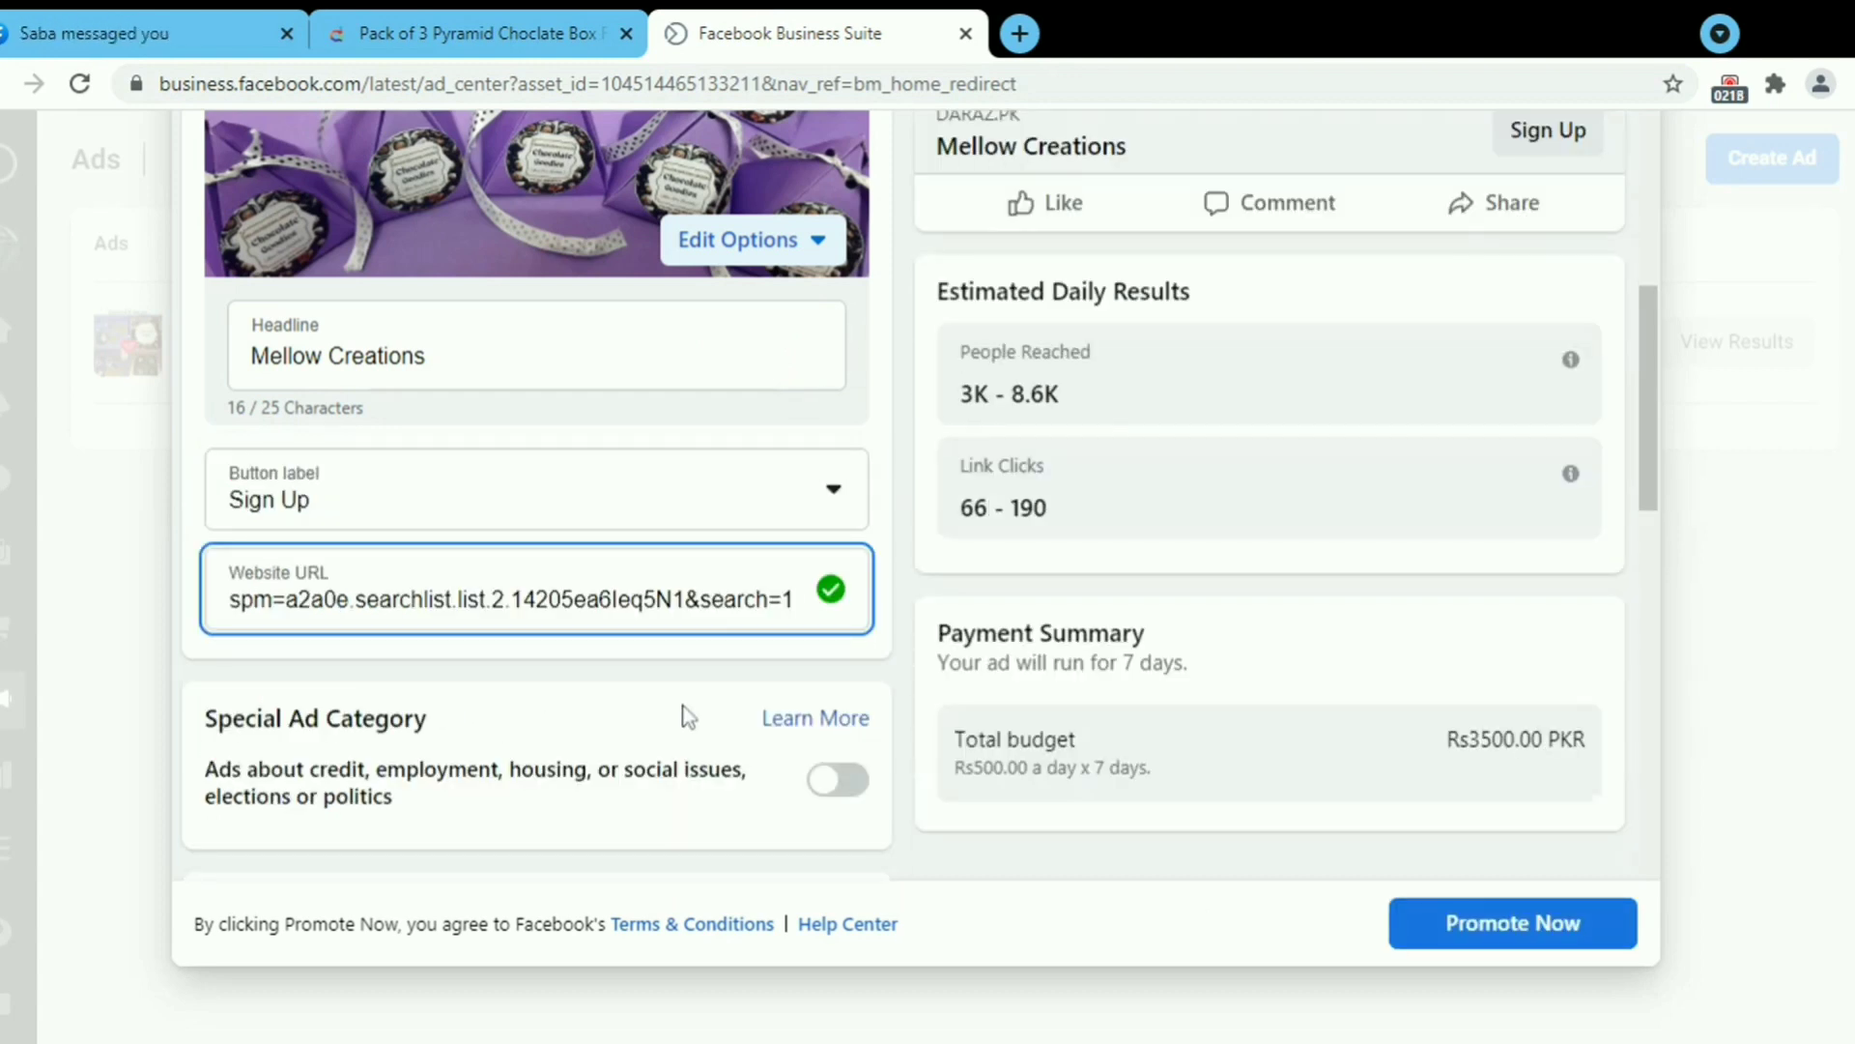
key(Home)
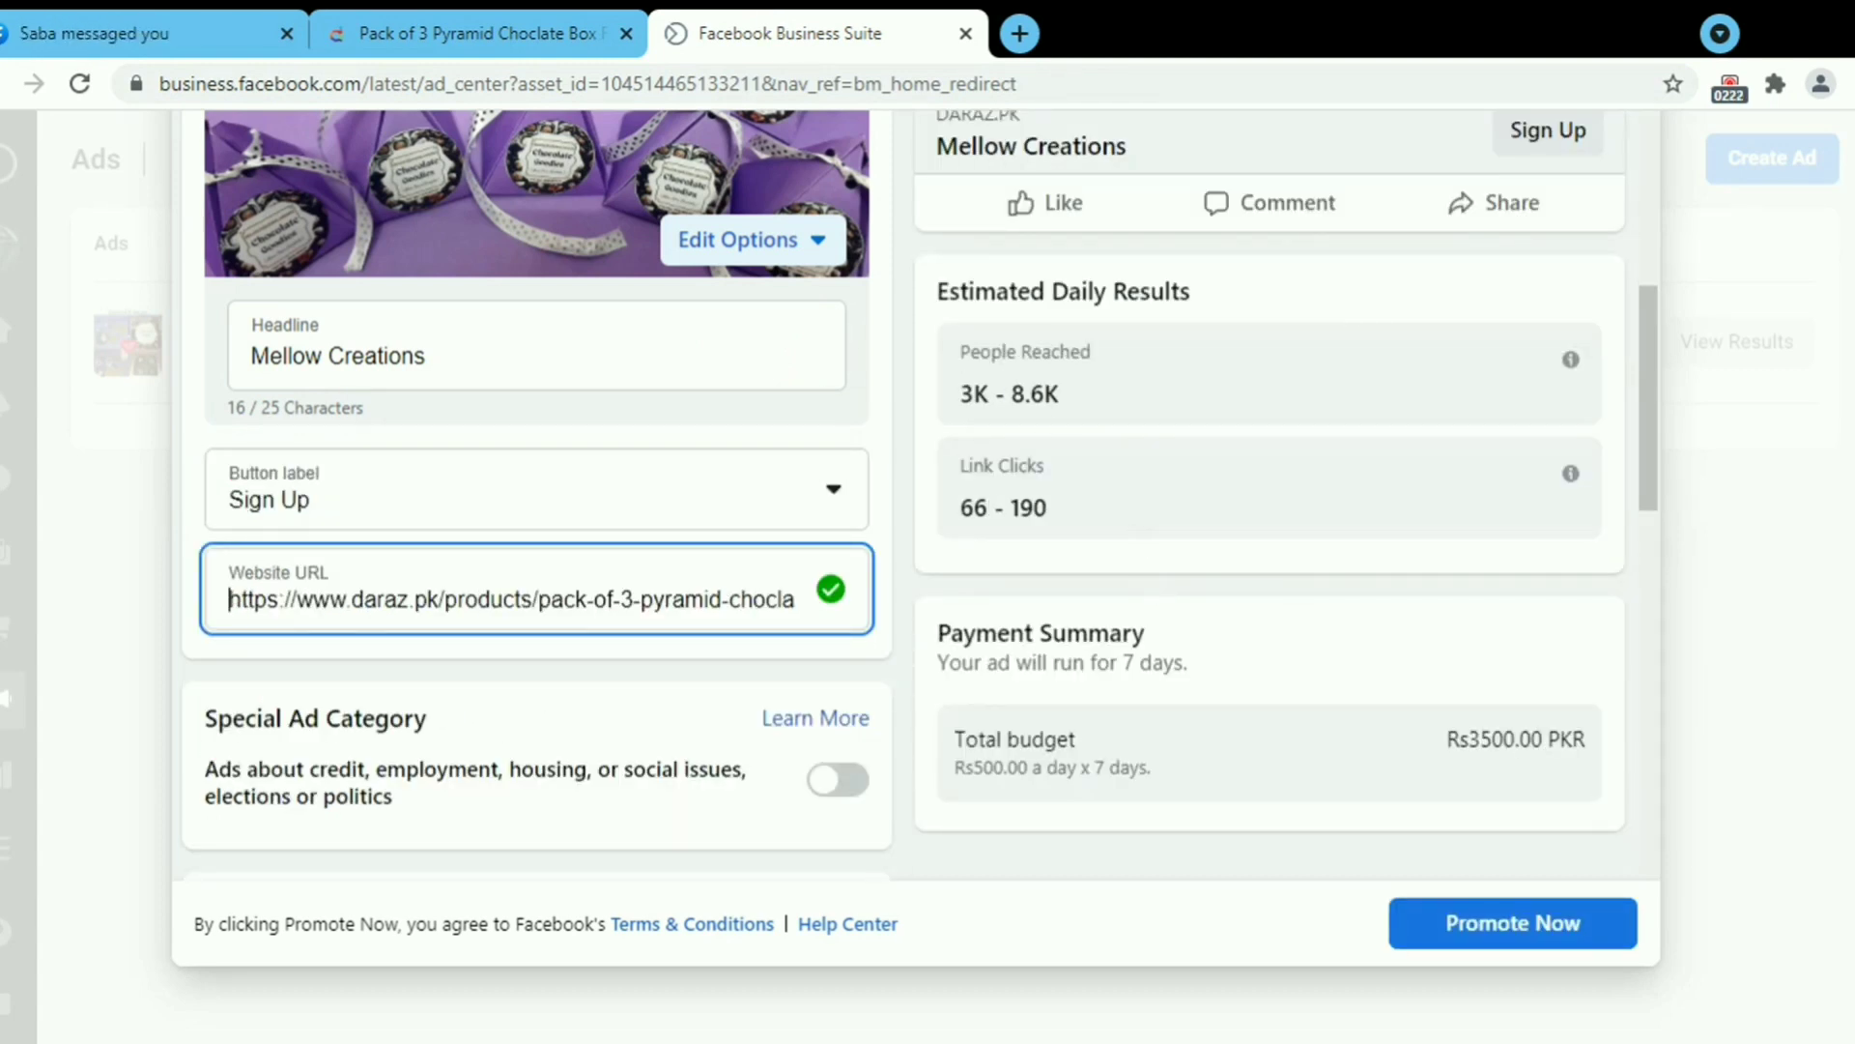
drag(1643, 410, 1638, 565)
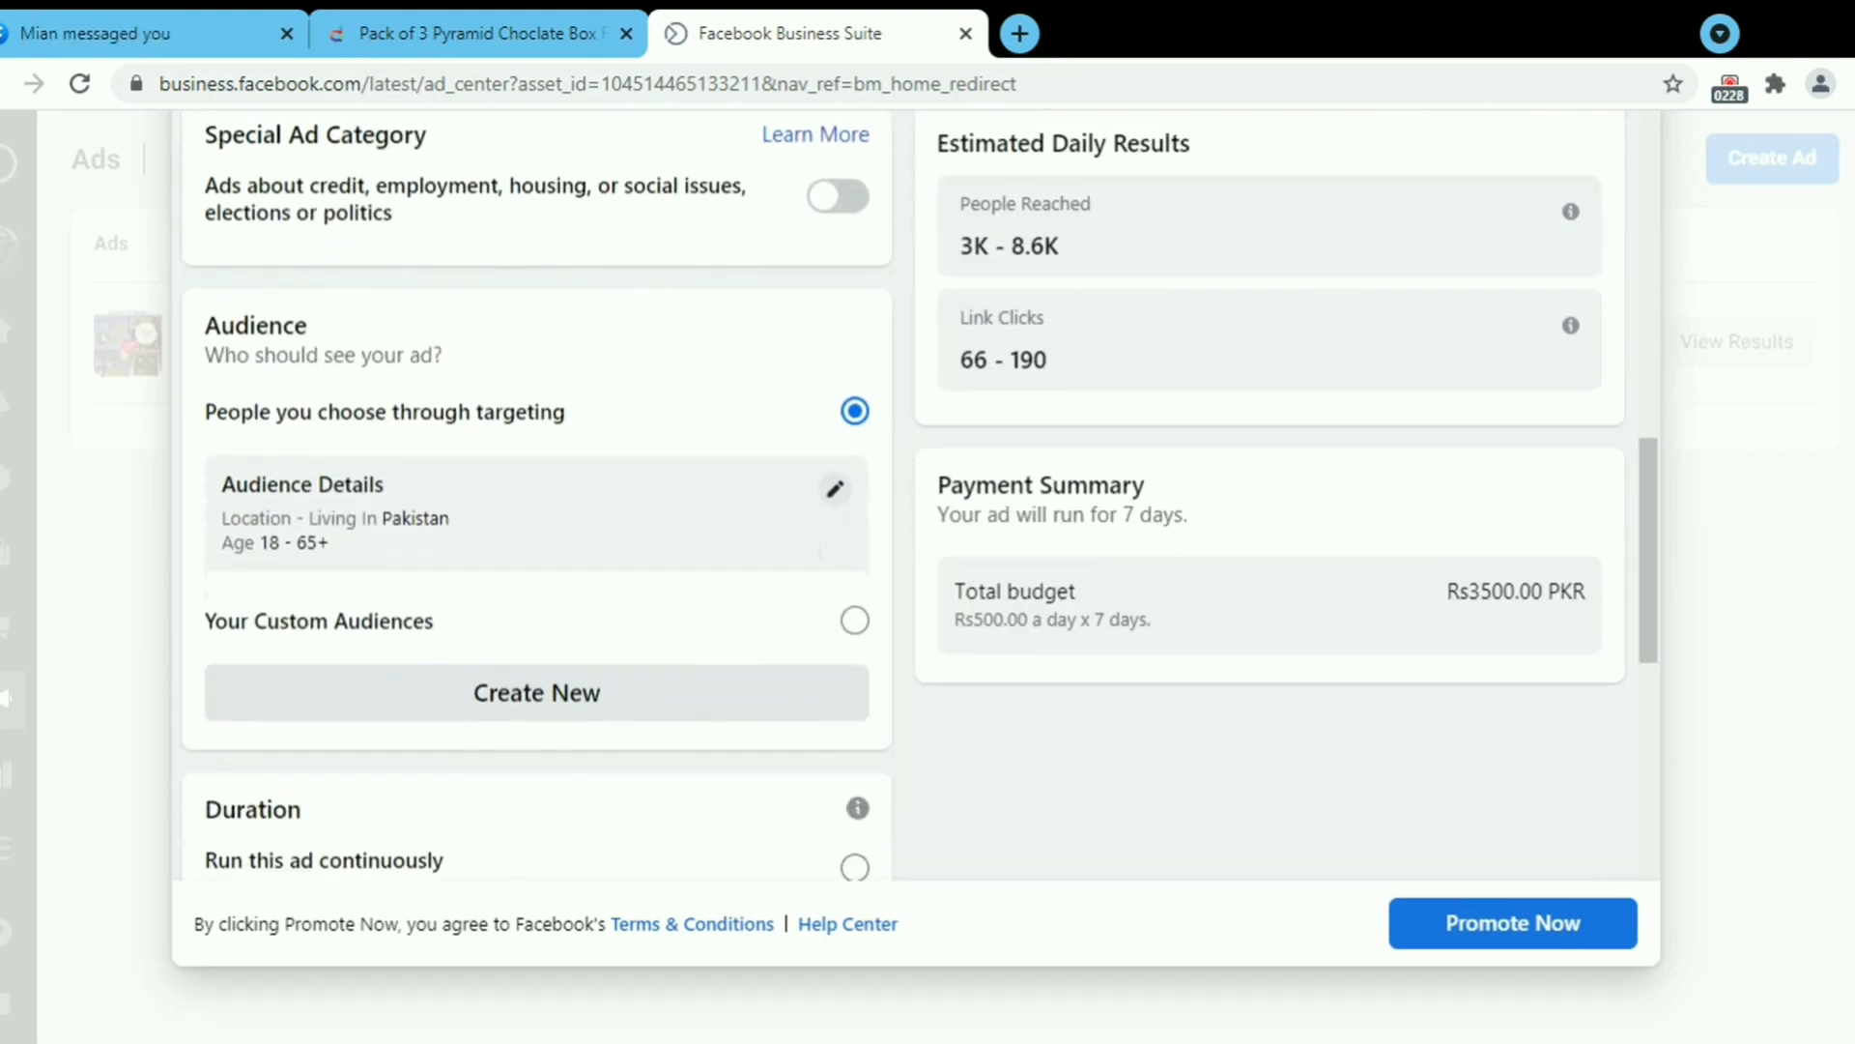
Narrow the ad audience's age slider to target ages 20 to 45.
click(835, 489)
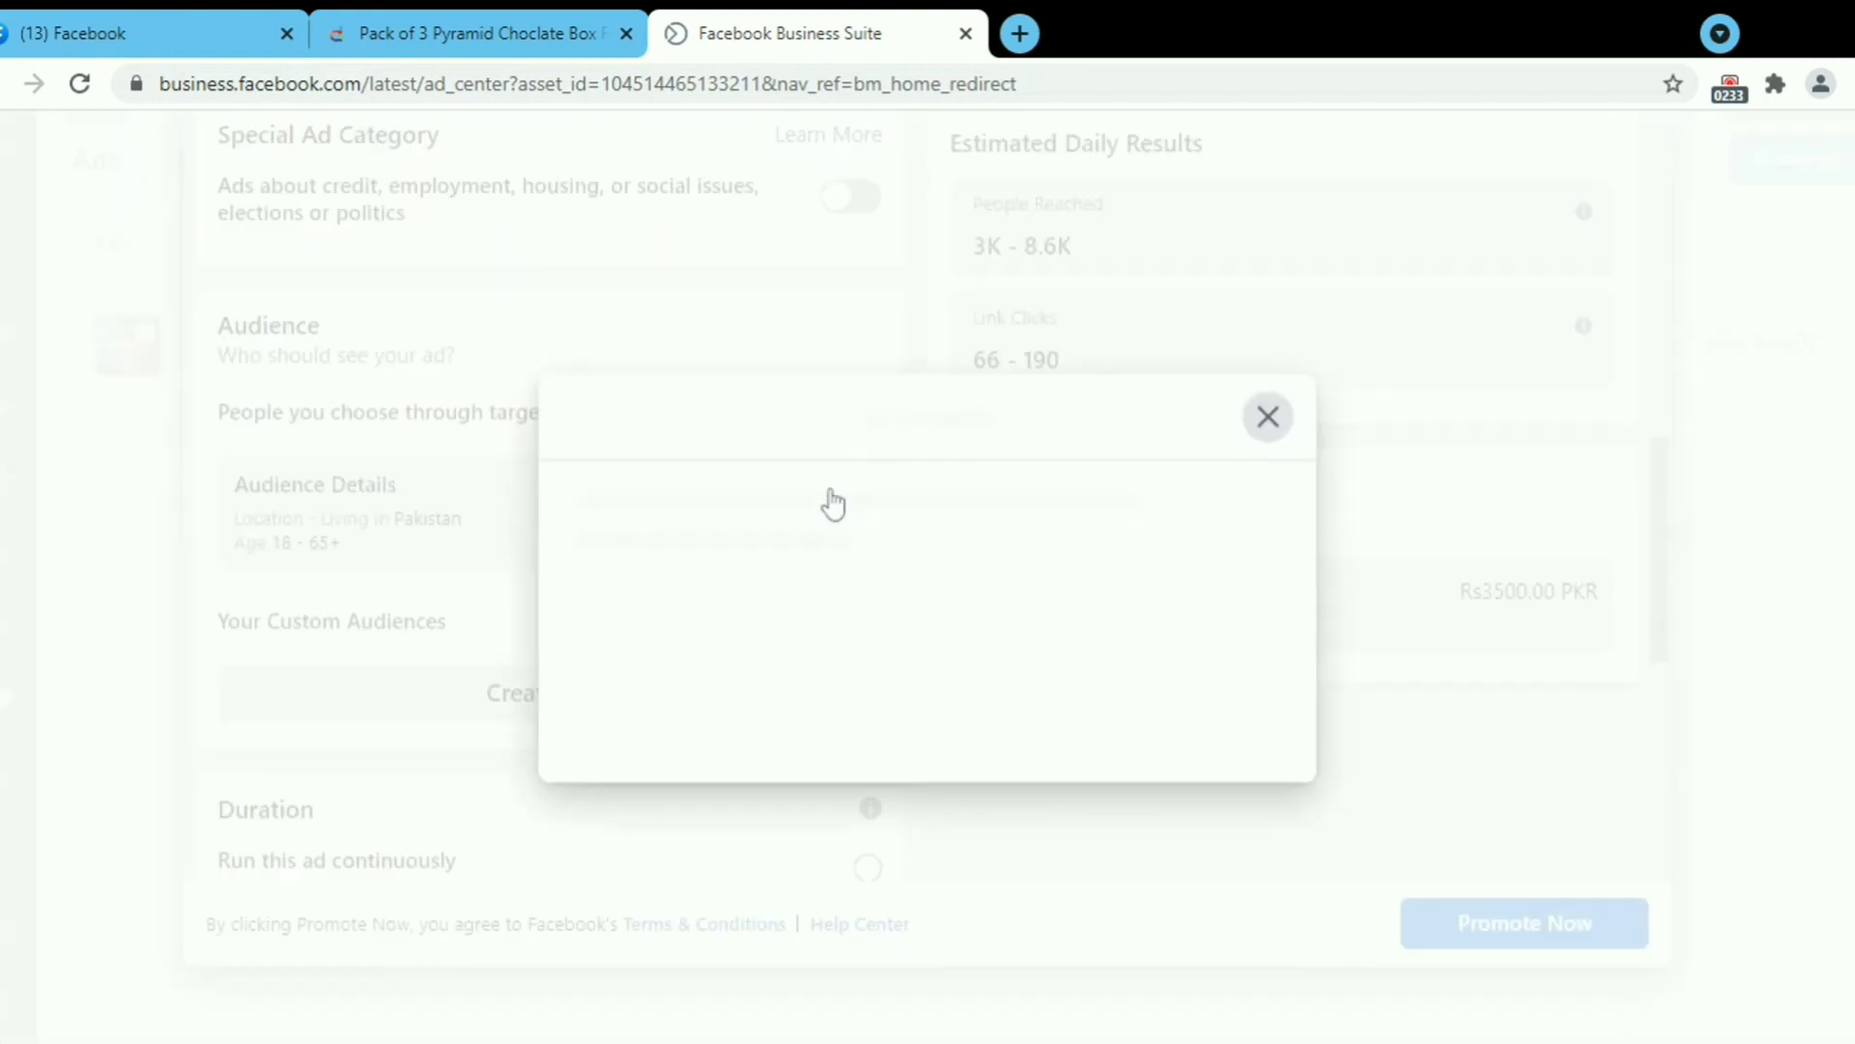
drag(1354, 509, 1350, 588)
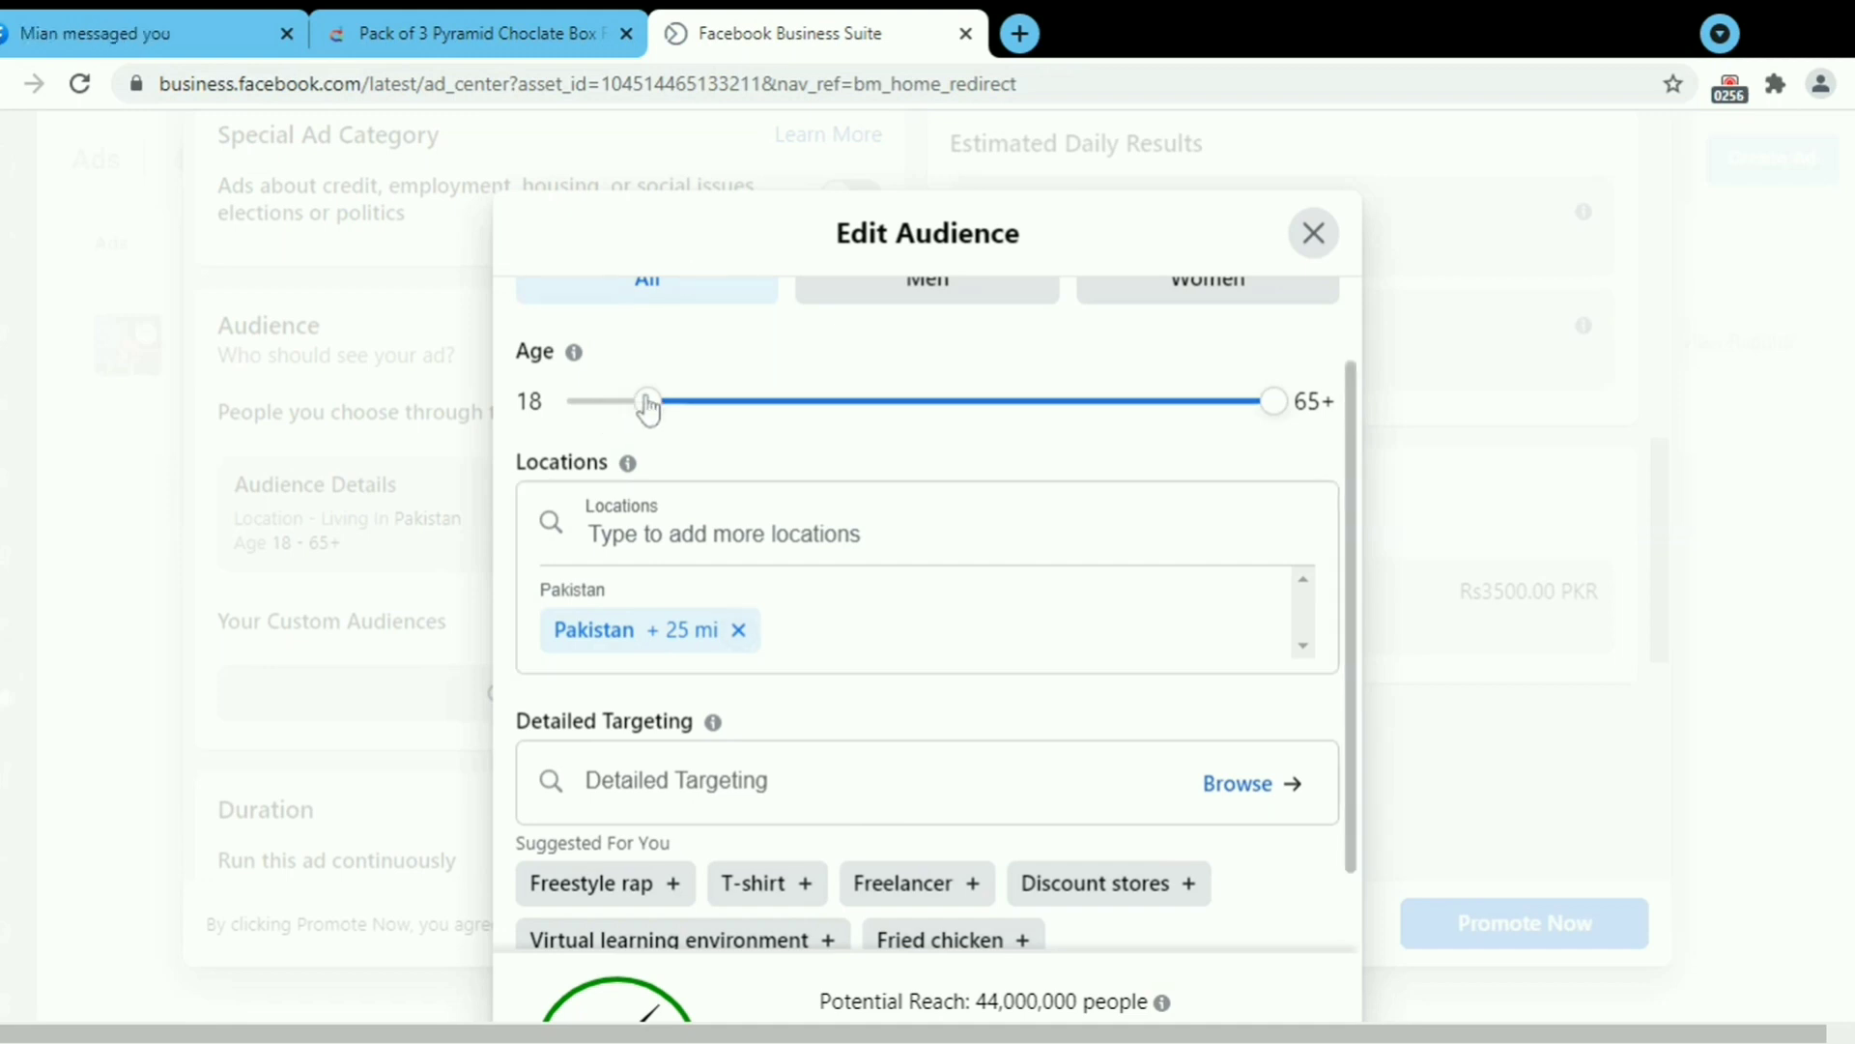
drag(1274, 402, 1005, 406)
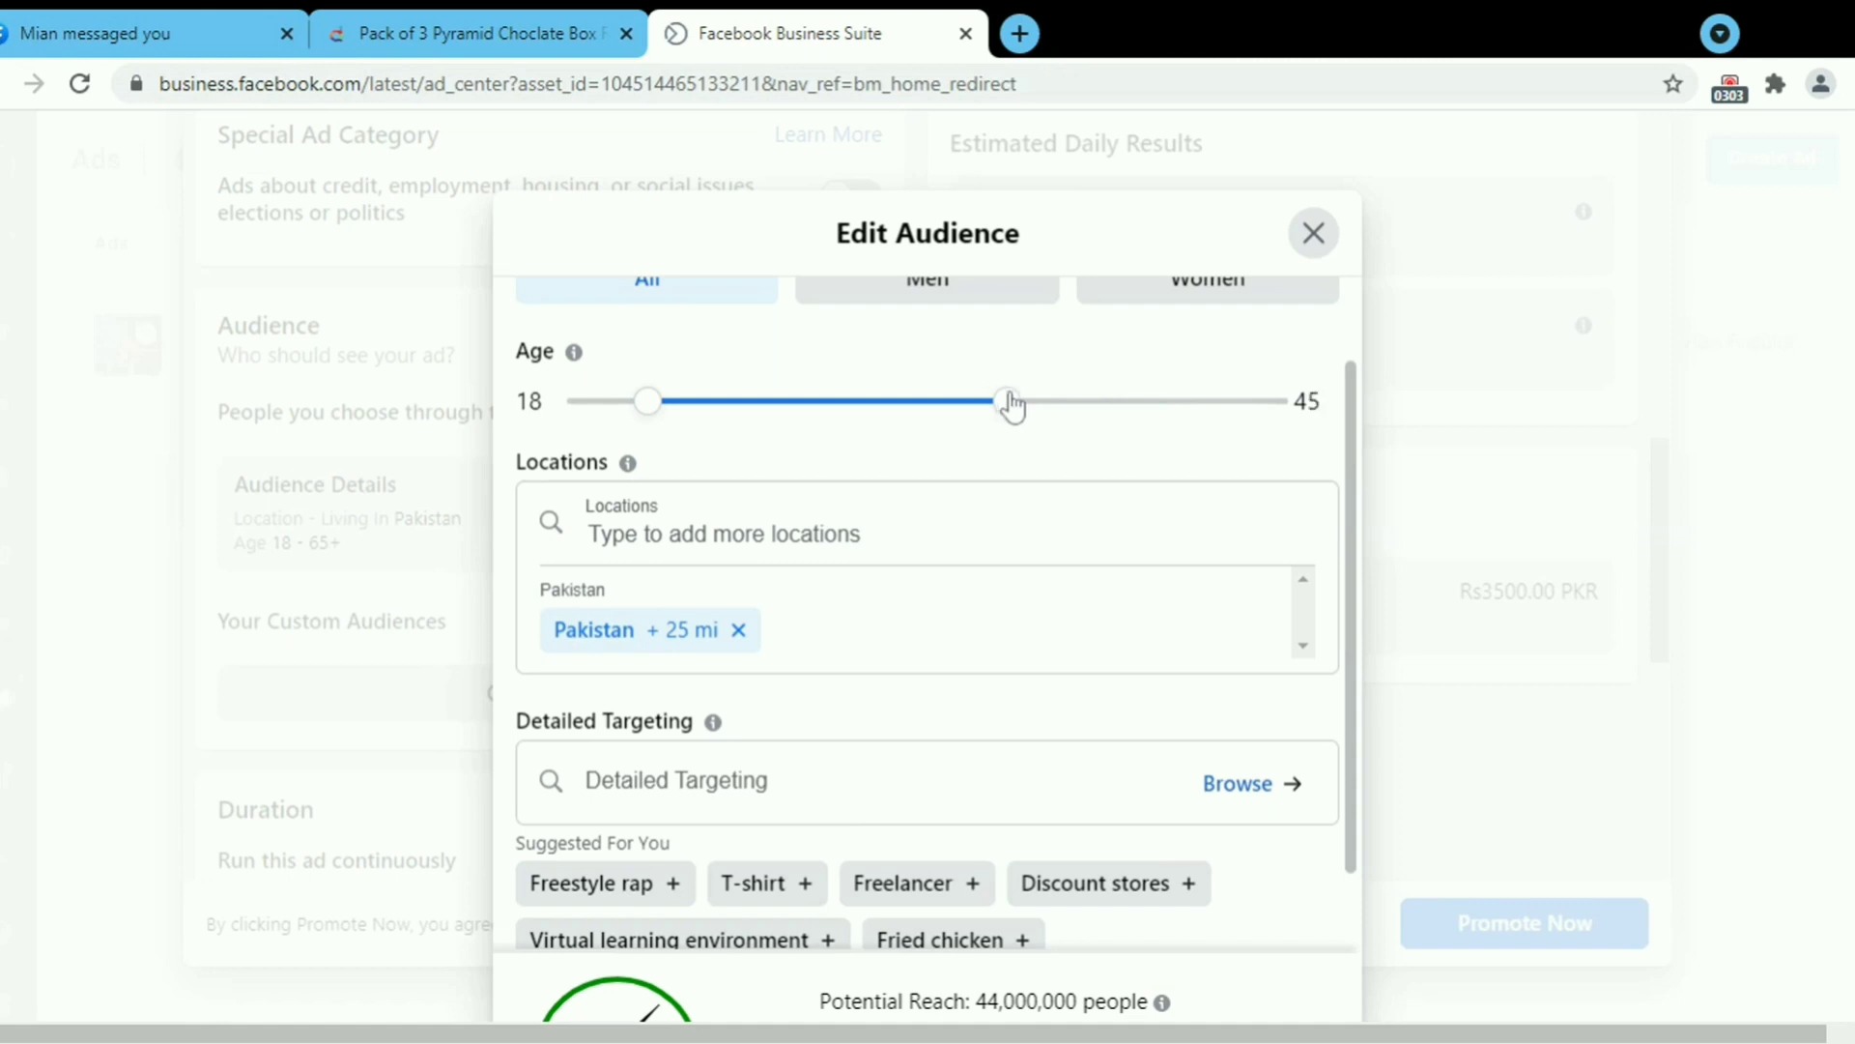
drag(641, 416, 628, 418)
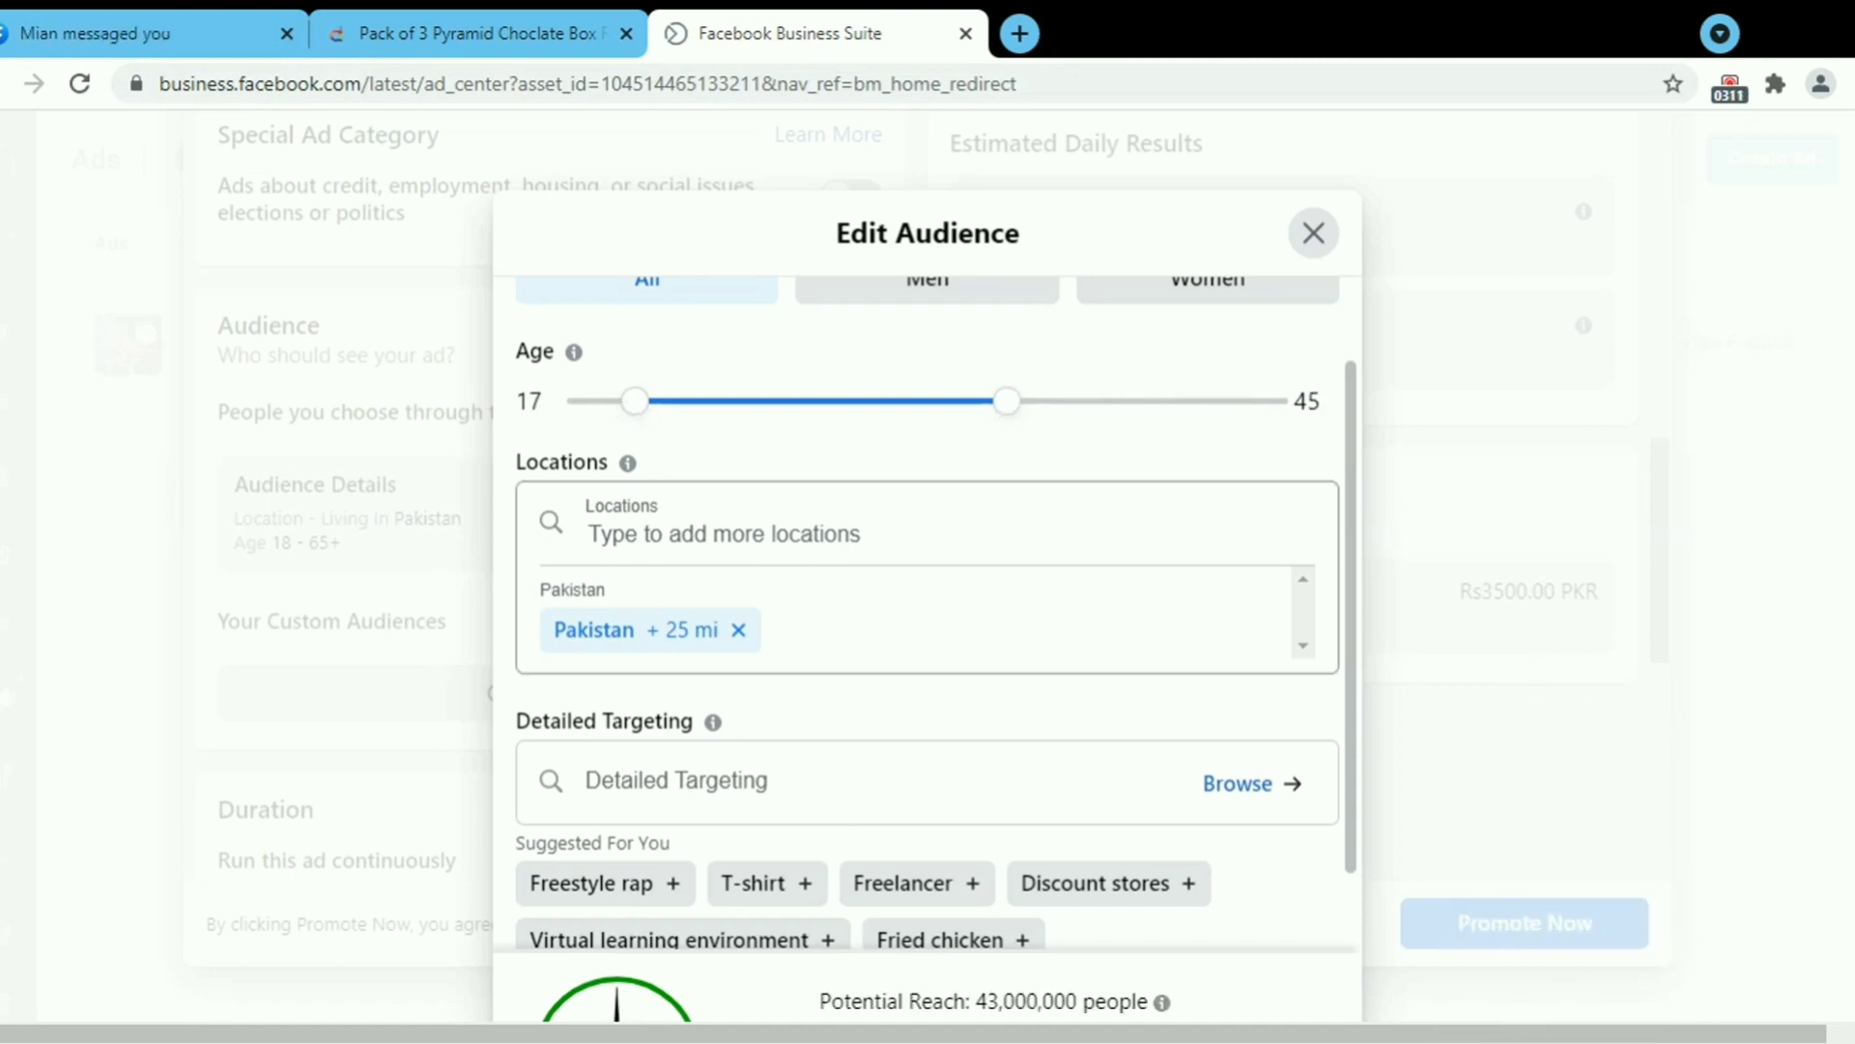
drag(1356, 483, 1363, 410)
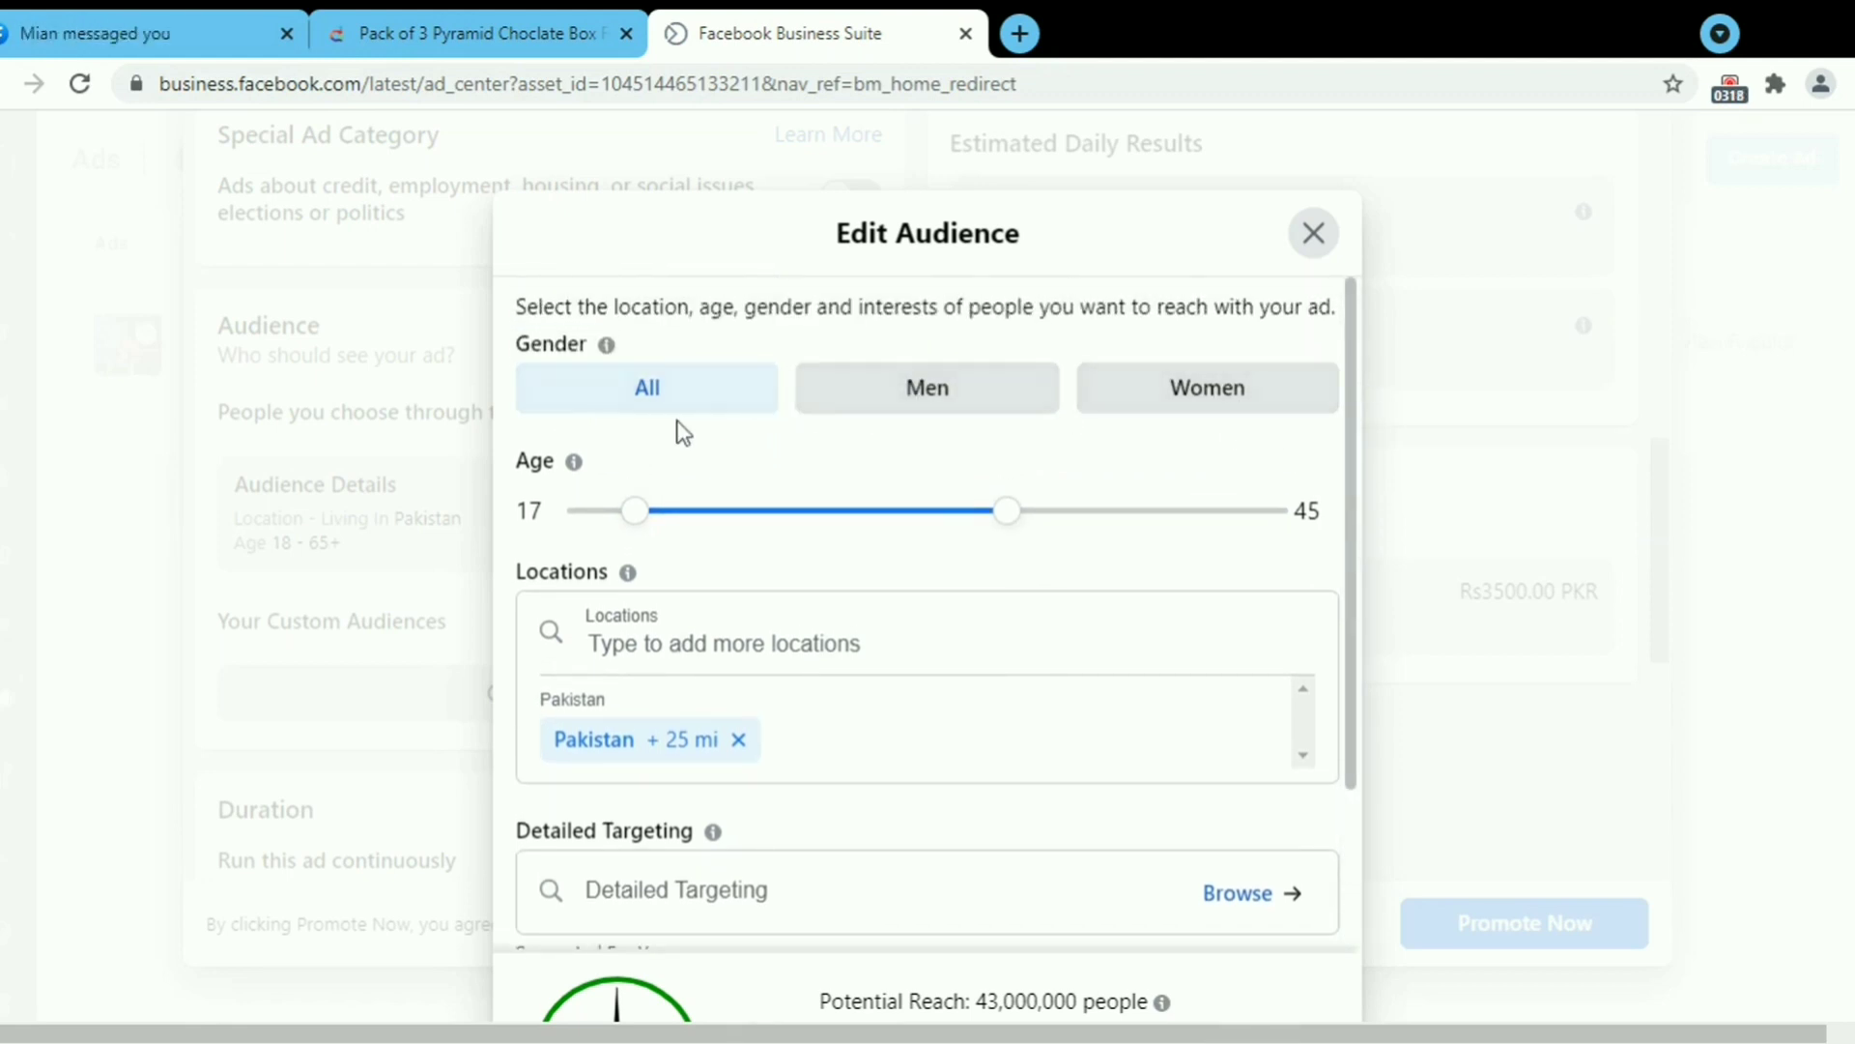
drag(645, 512, 665, 512)
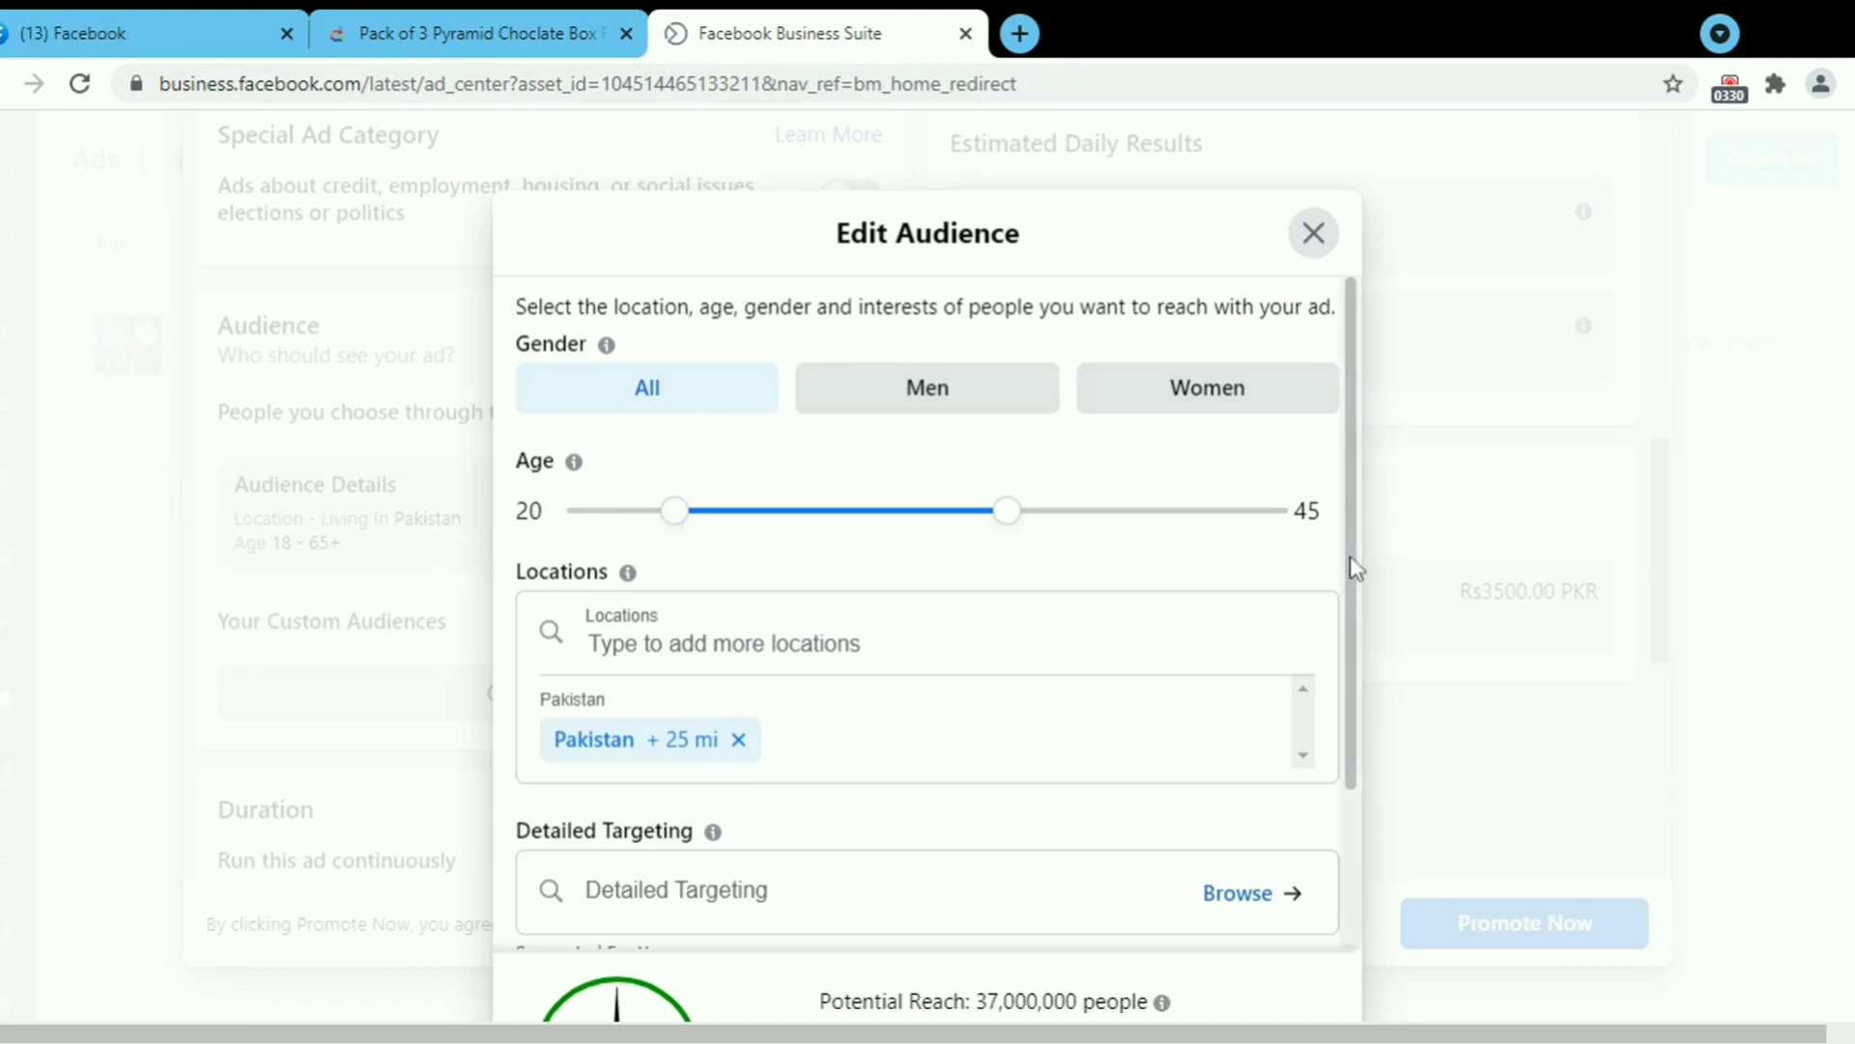
click(738, 739)
text(lahore)
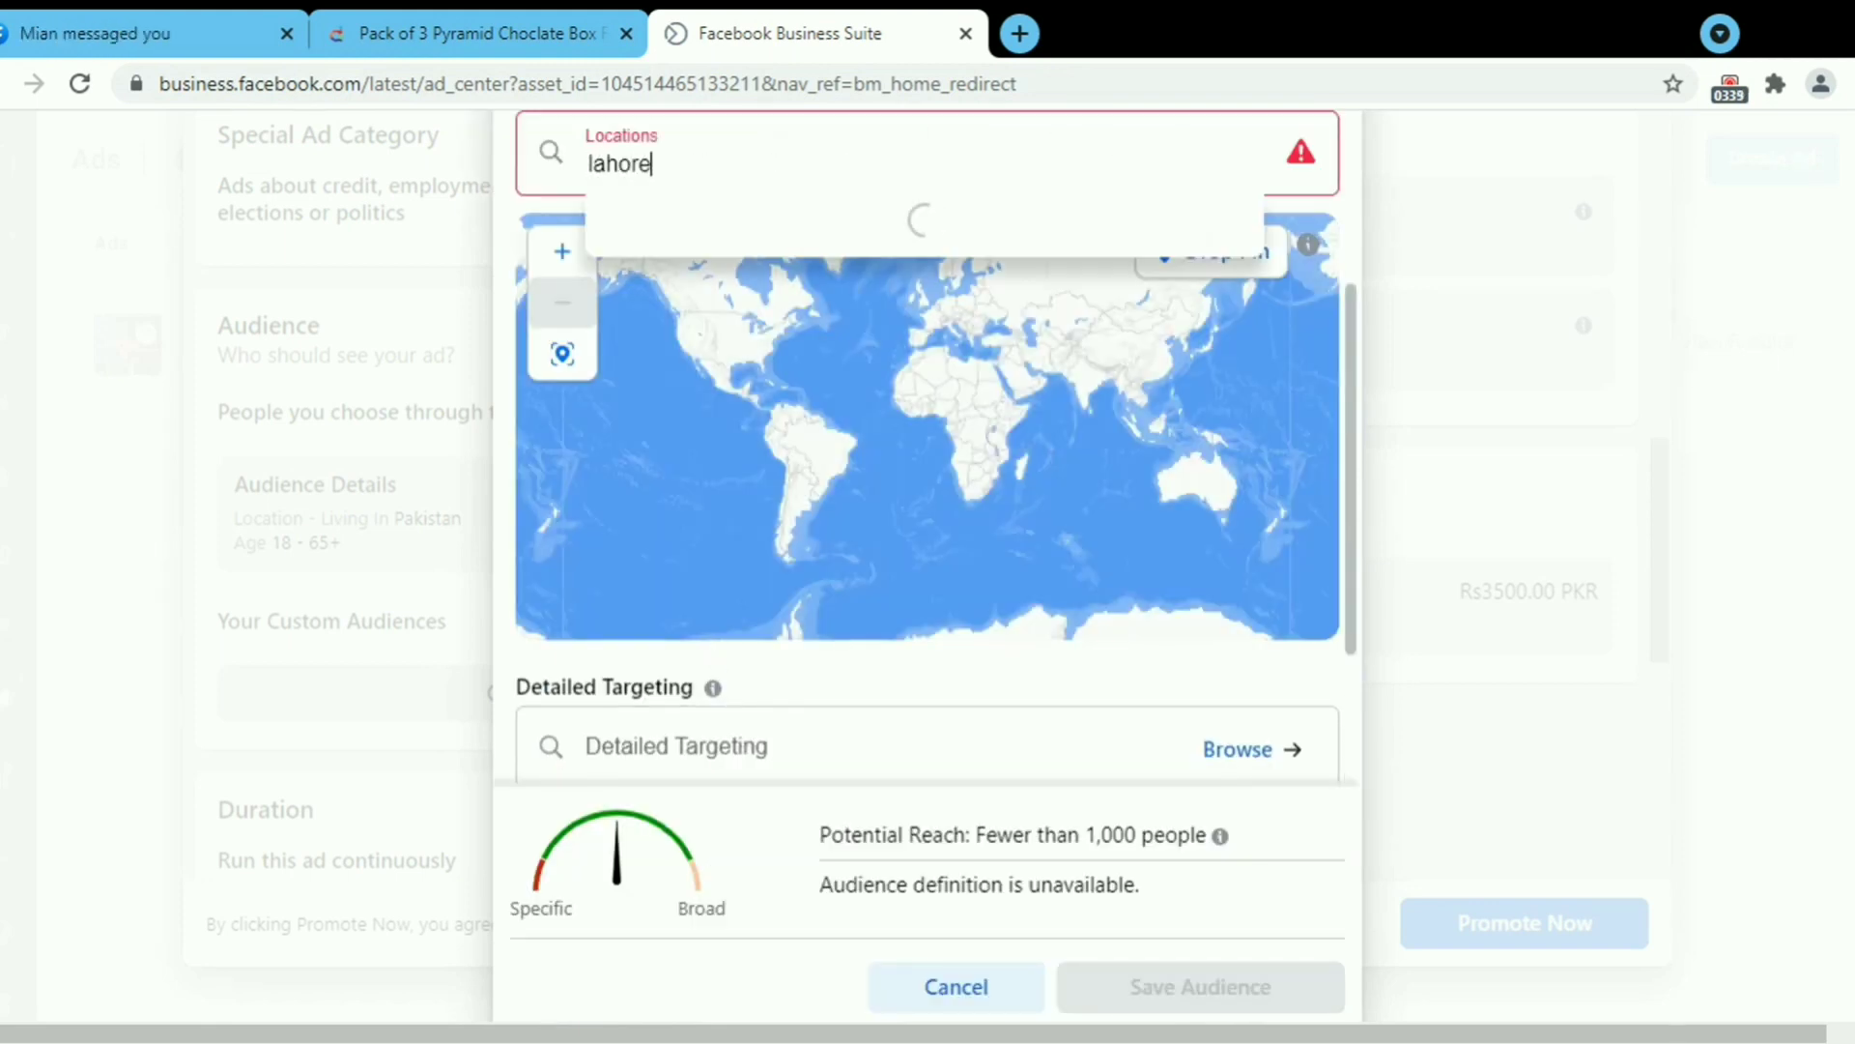
click(704, 243)
text(karachi)
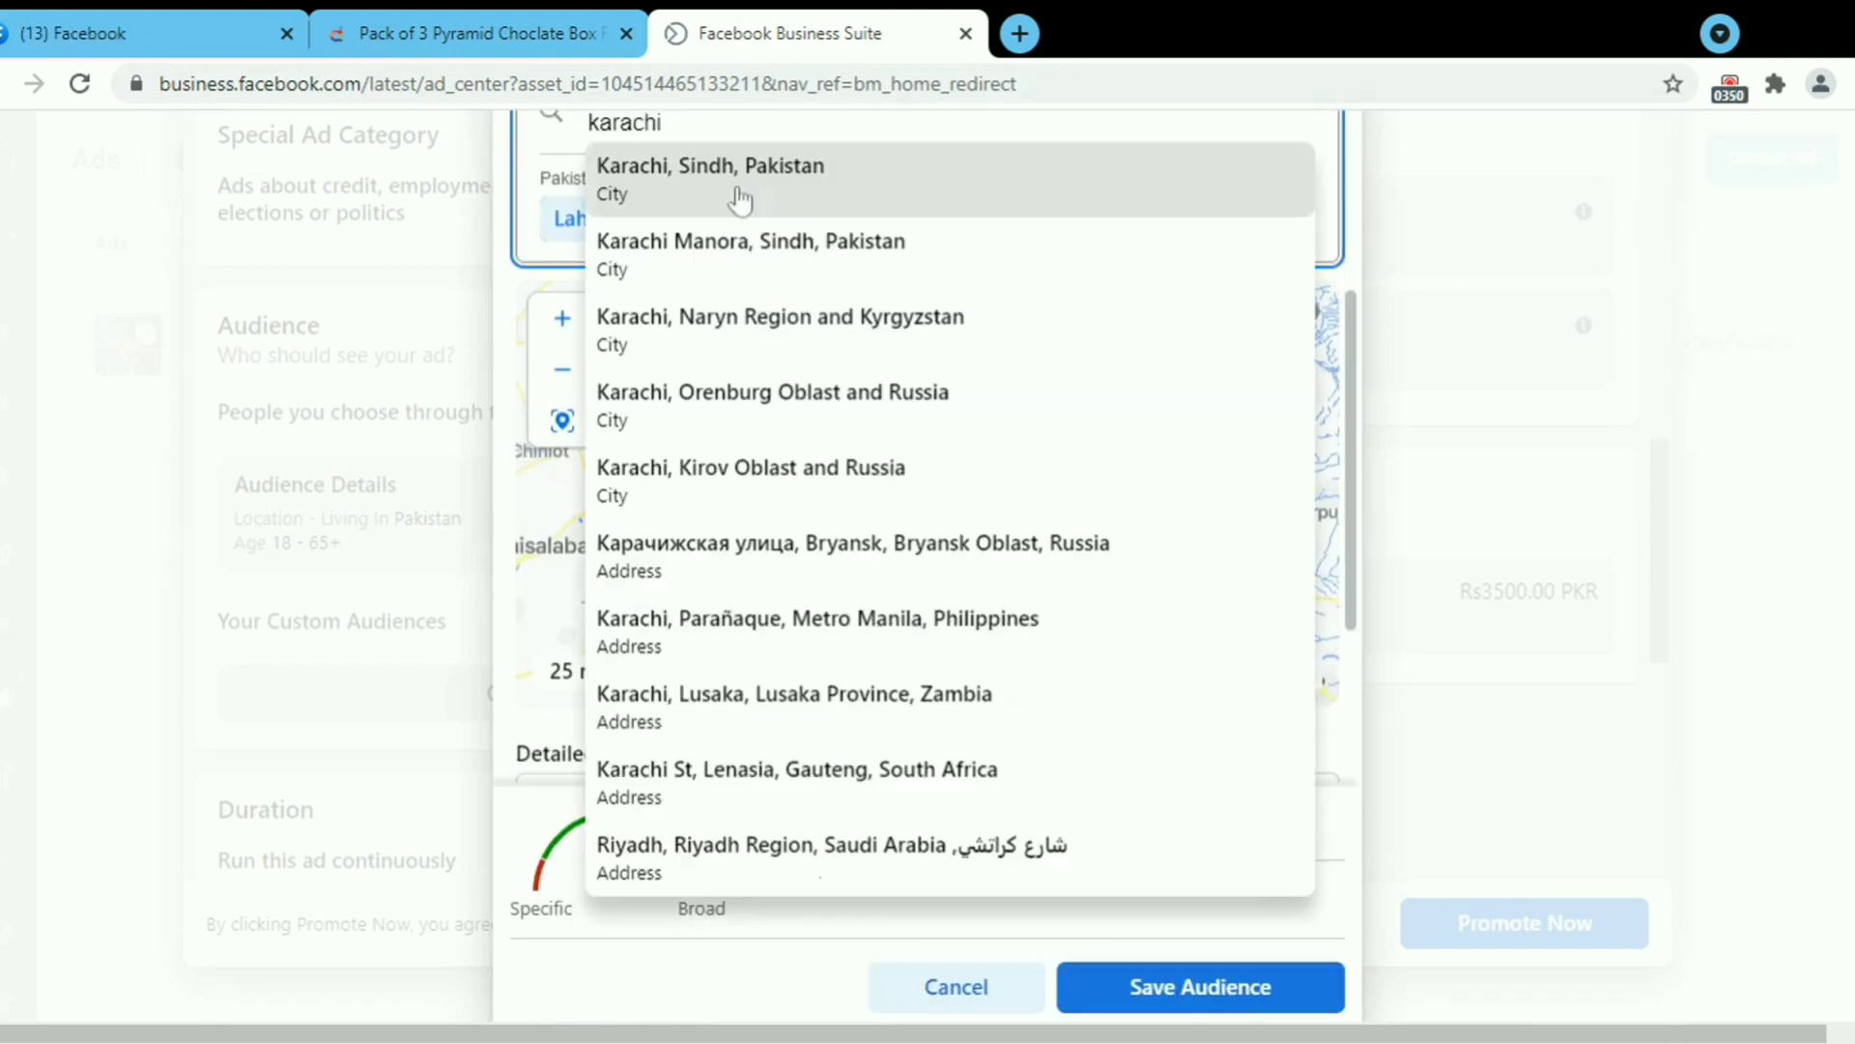
click(744, 200)
text(islamabad)
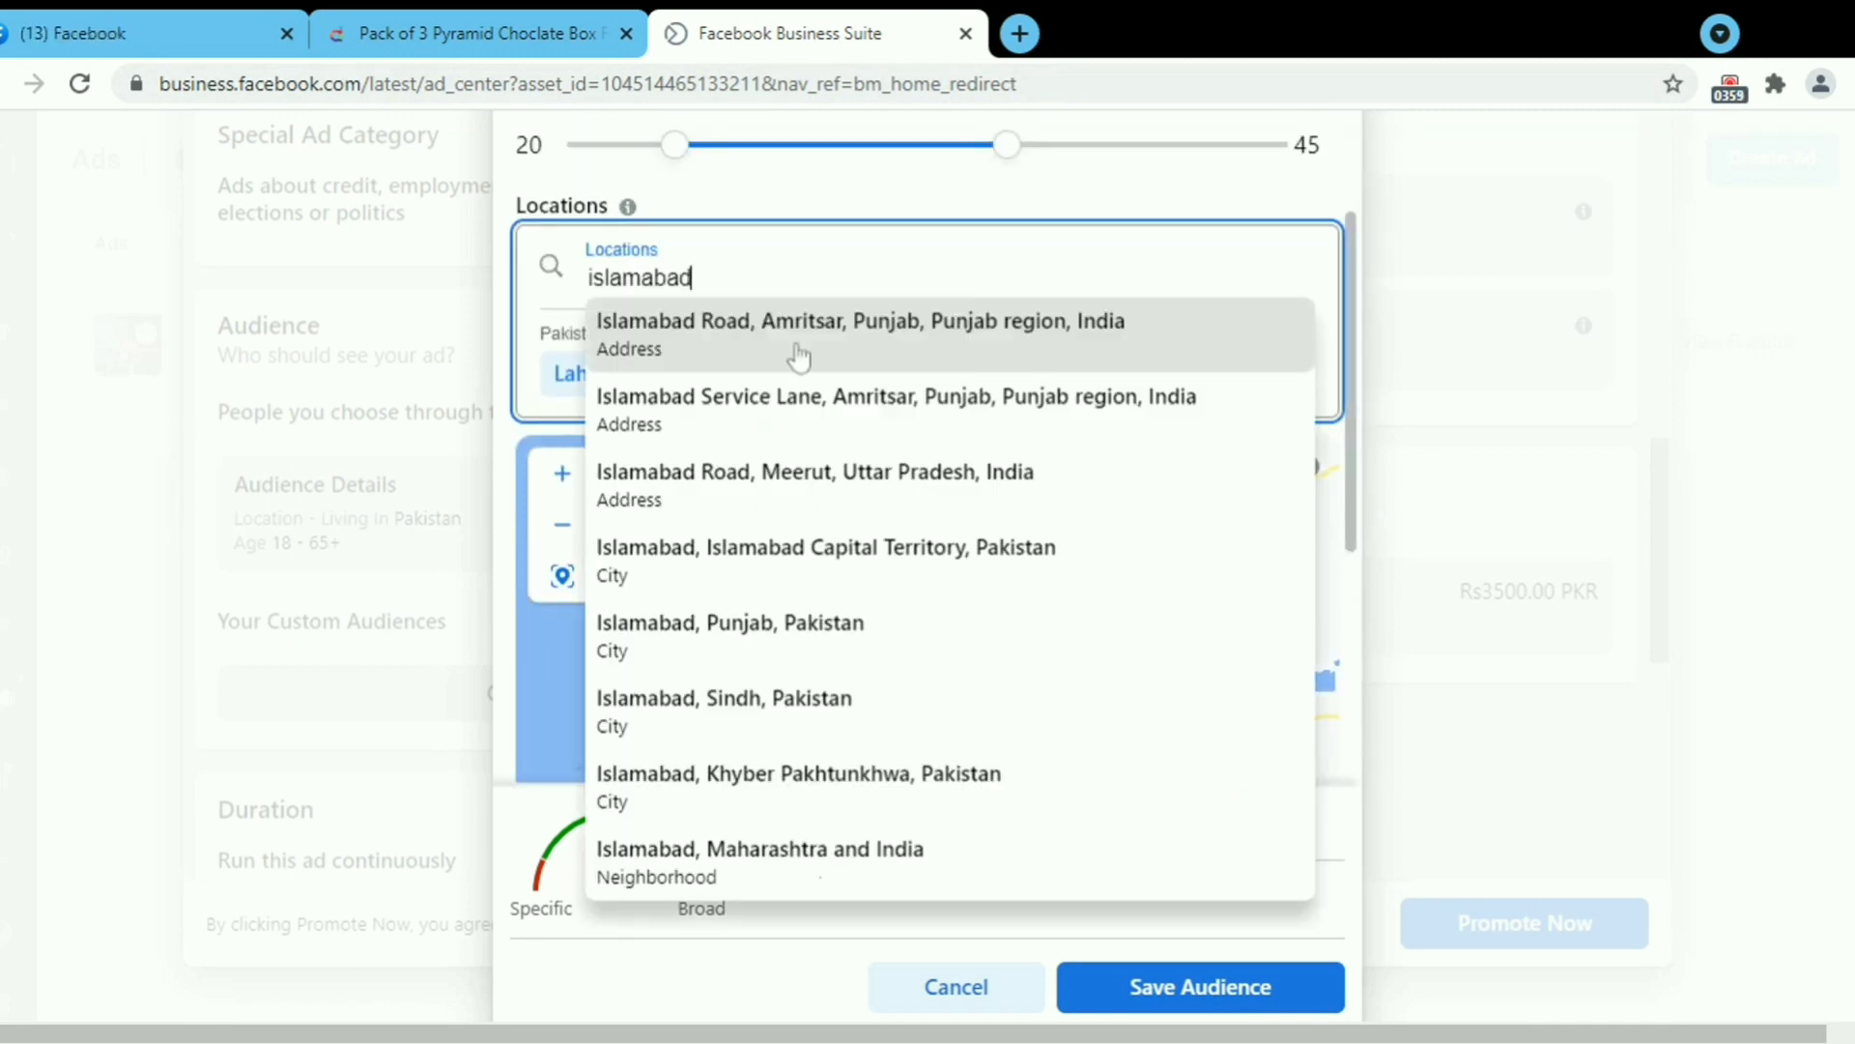
click(758, 630)
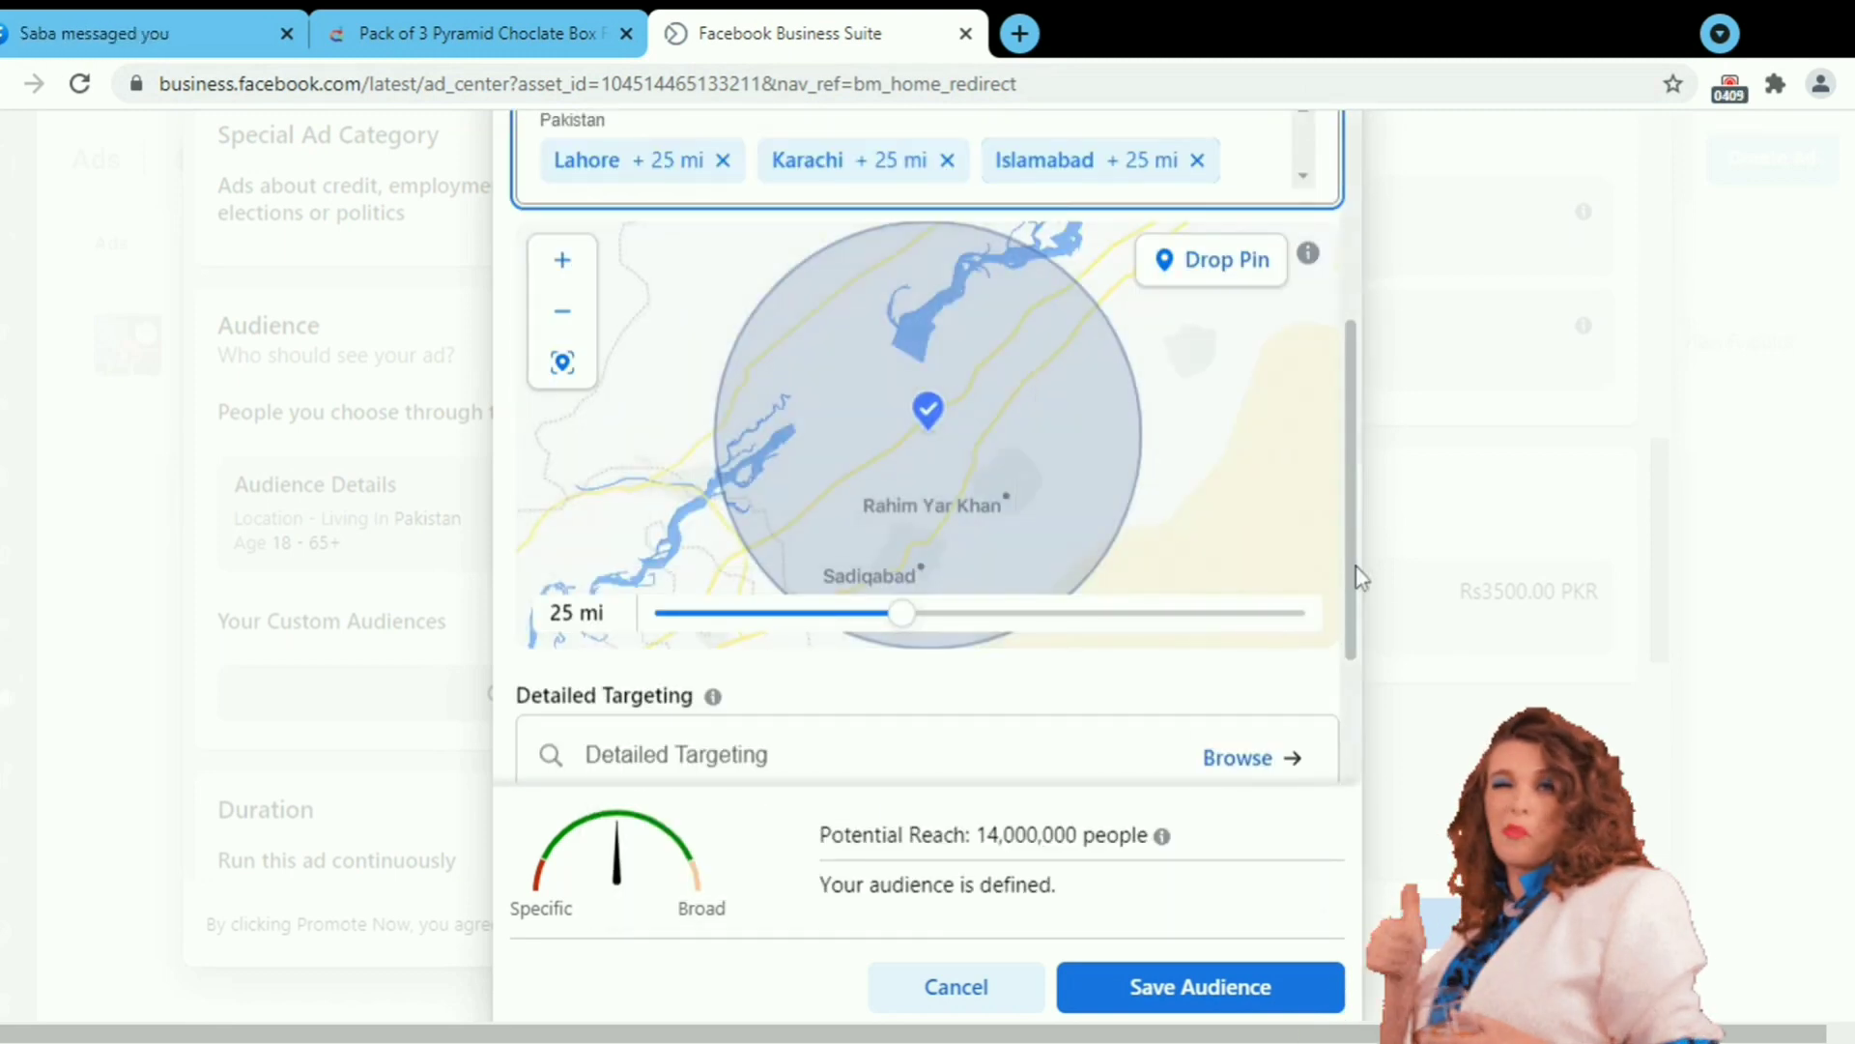
scroll(1353, 571, up, 2)
click(1196, 378)
click(947, 379)
click(723, 379)
text(pakista)
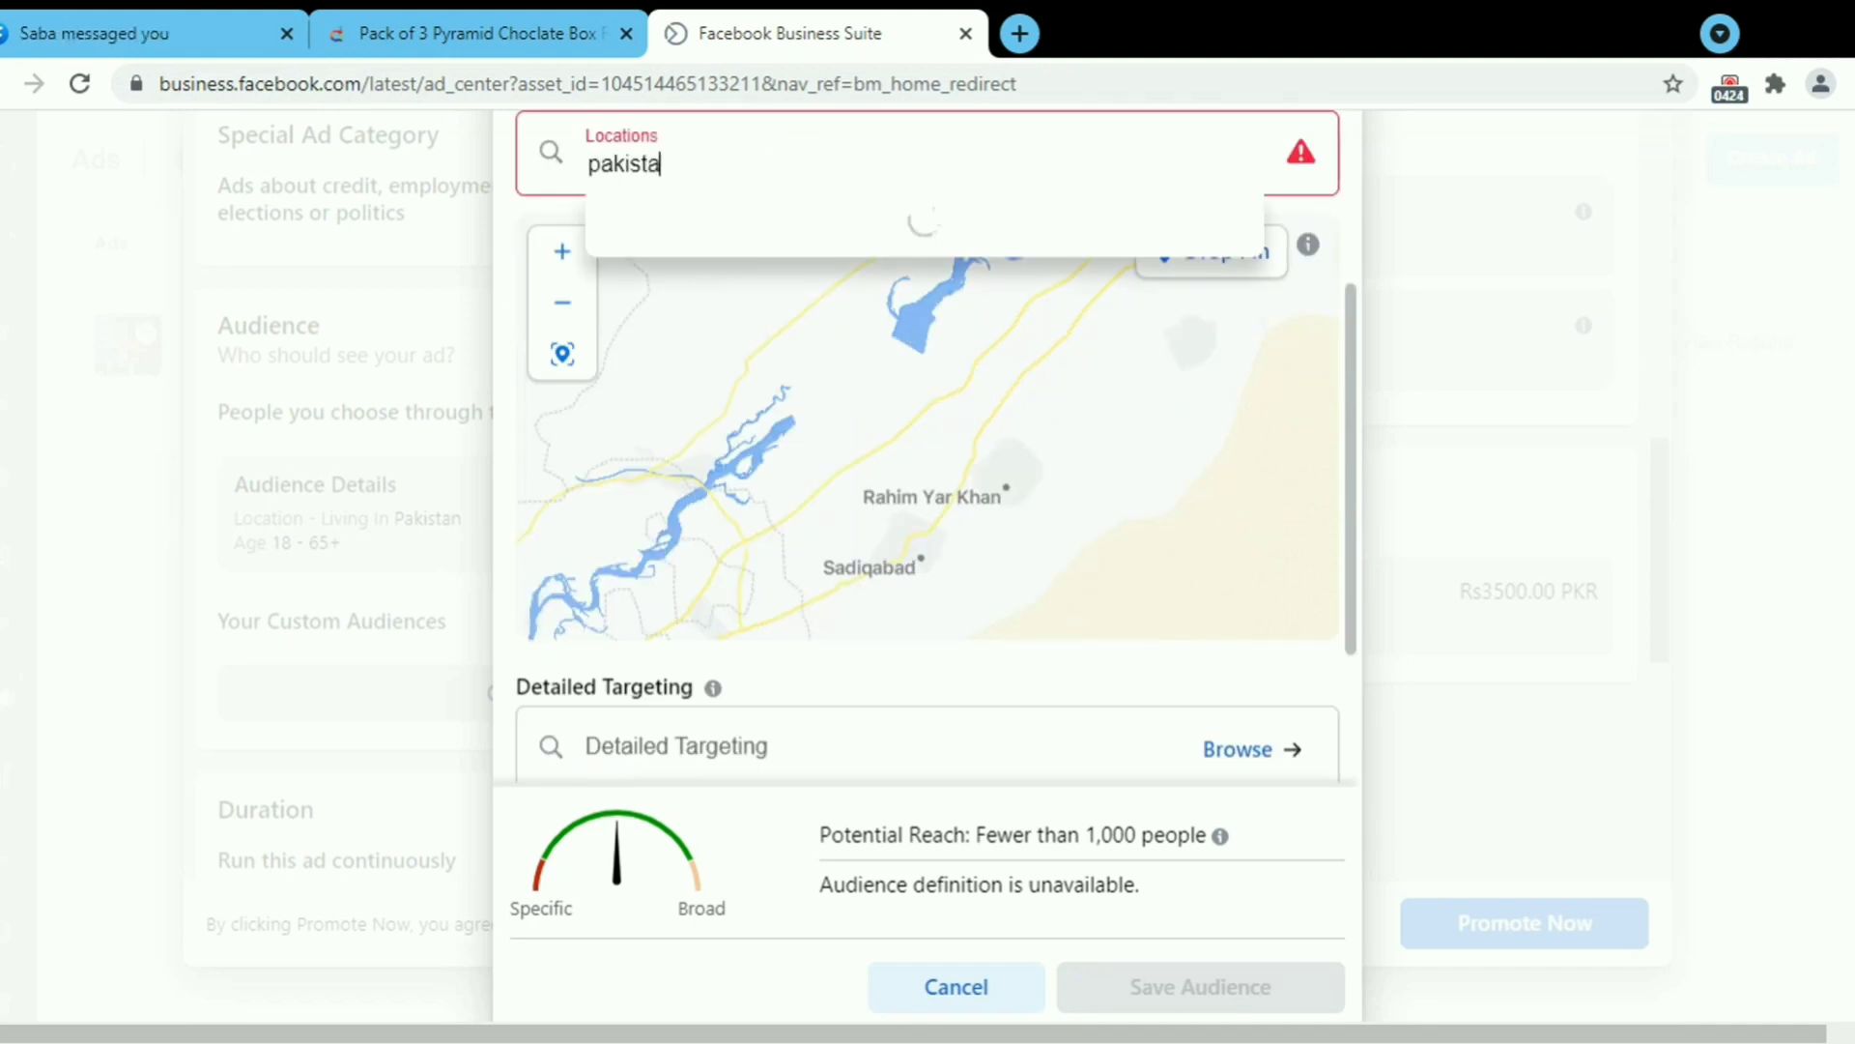
click(683, 377)
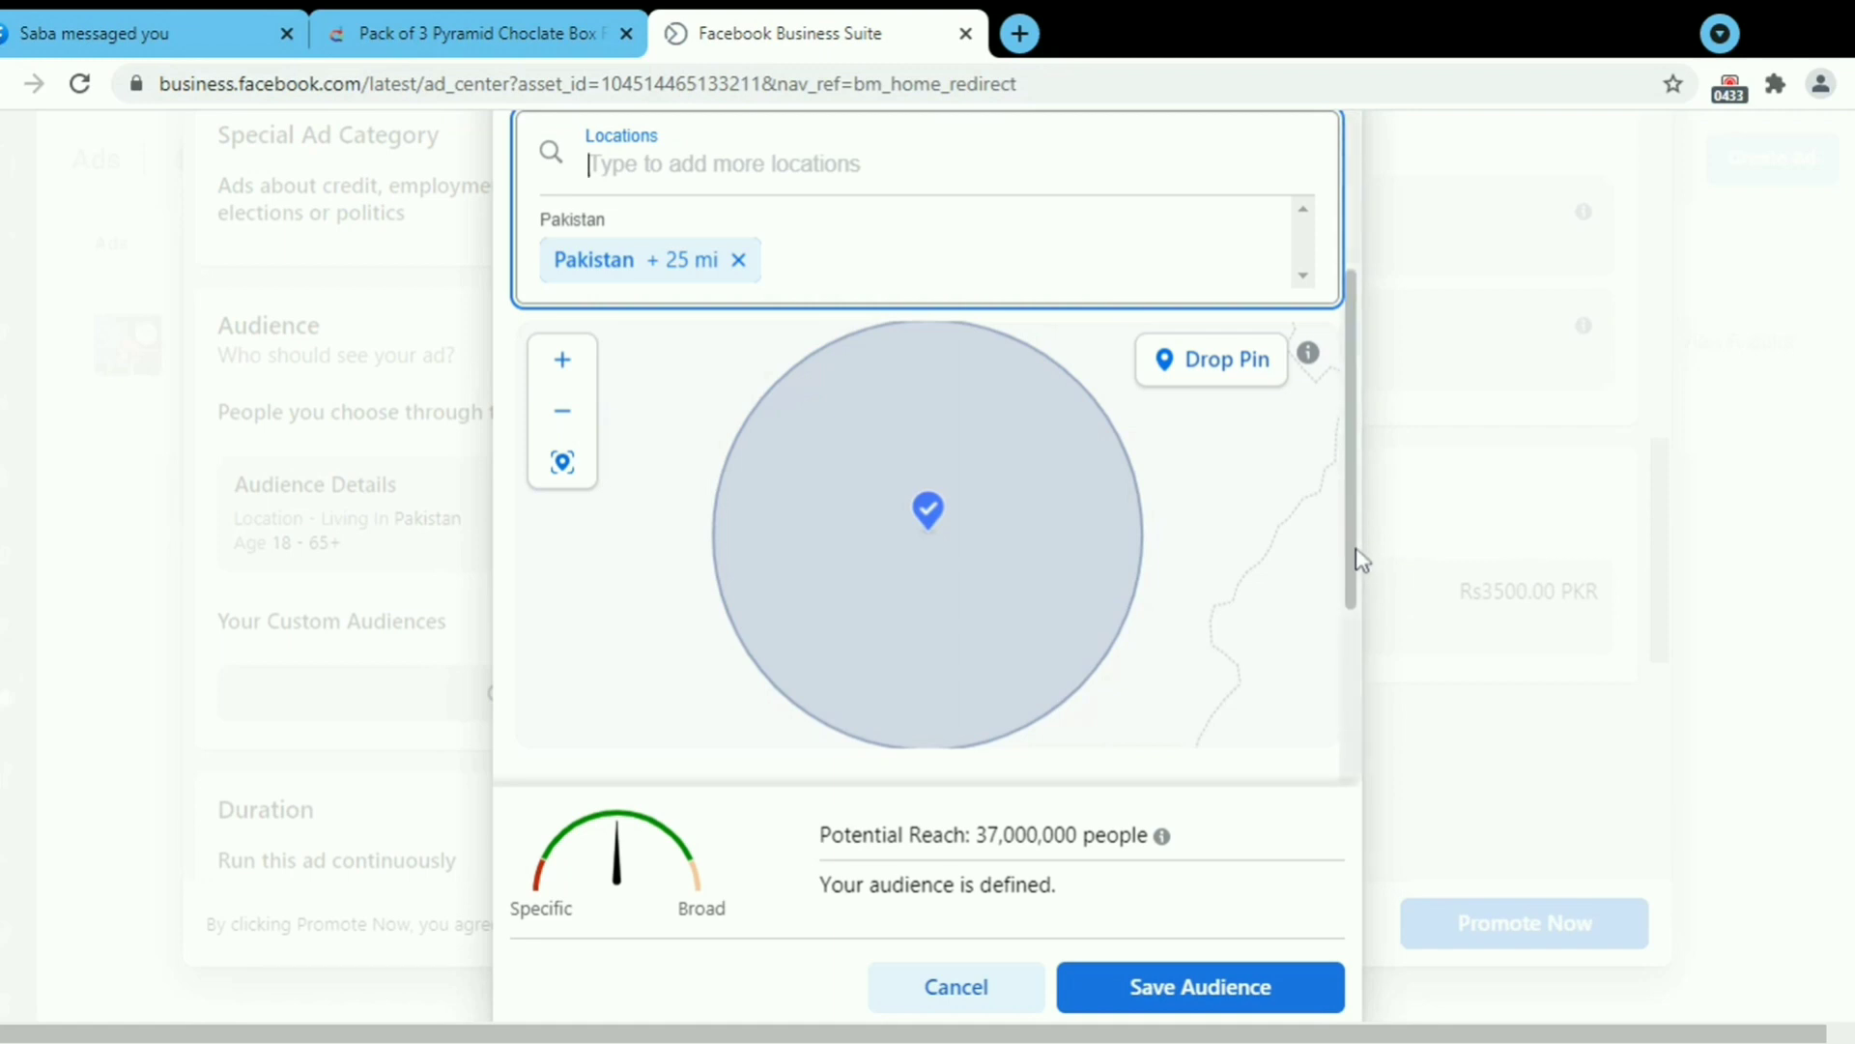
drag(1355, 555, 1346, 640)
scroll(1343, 677, down, 3)
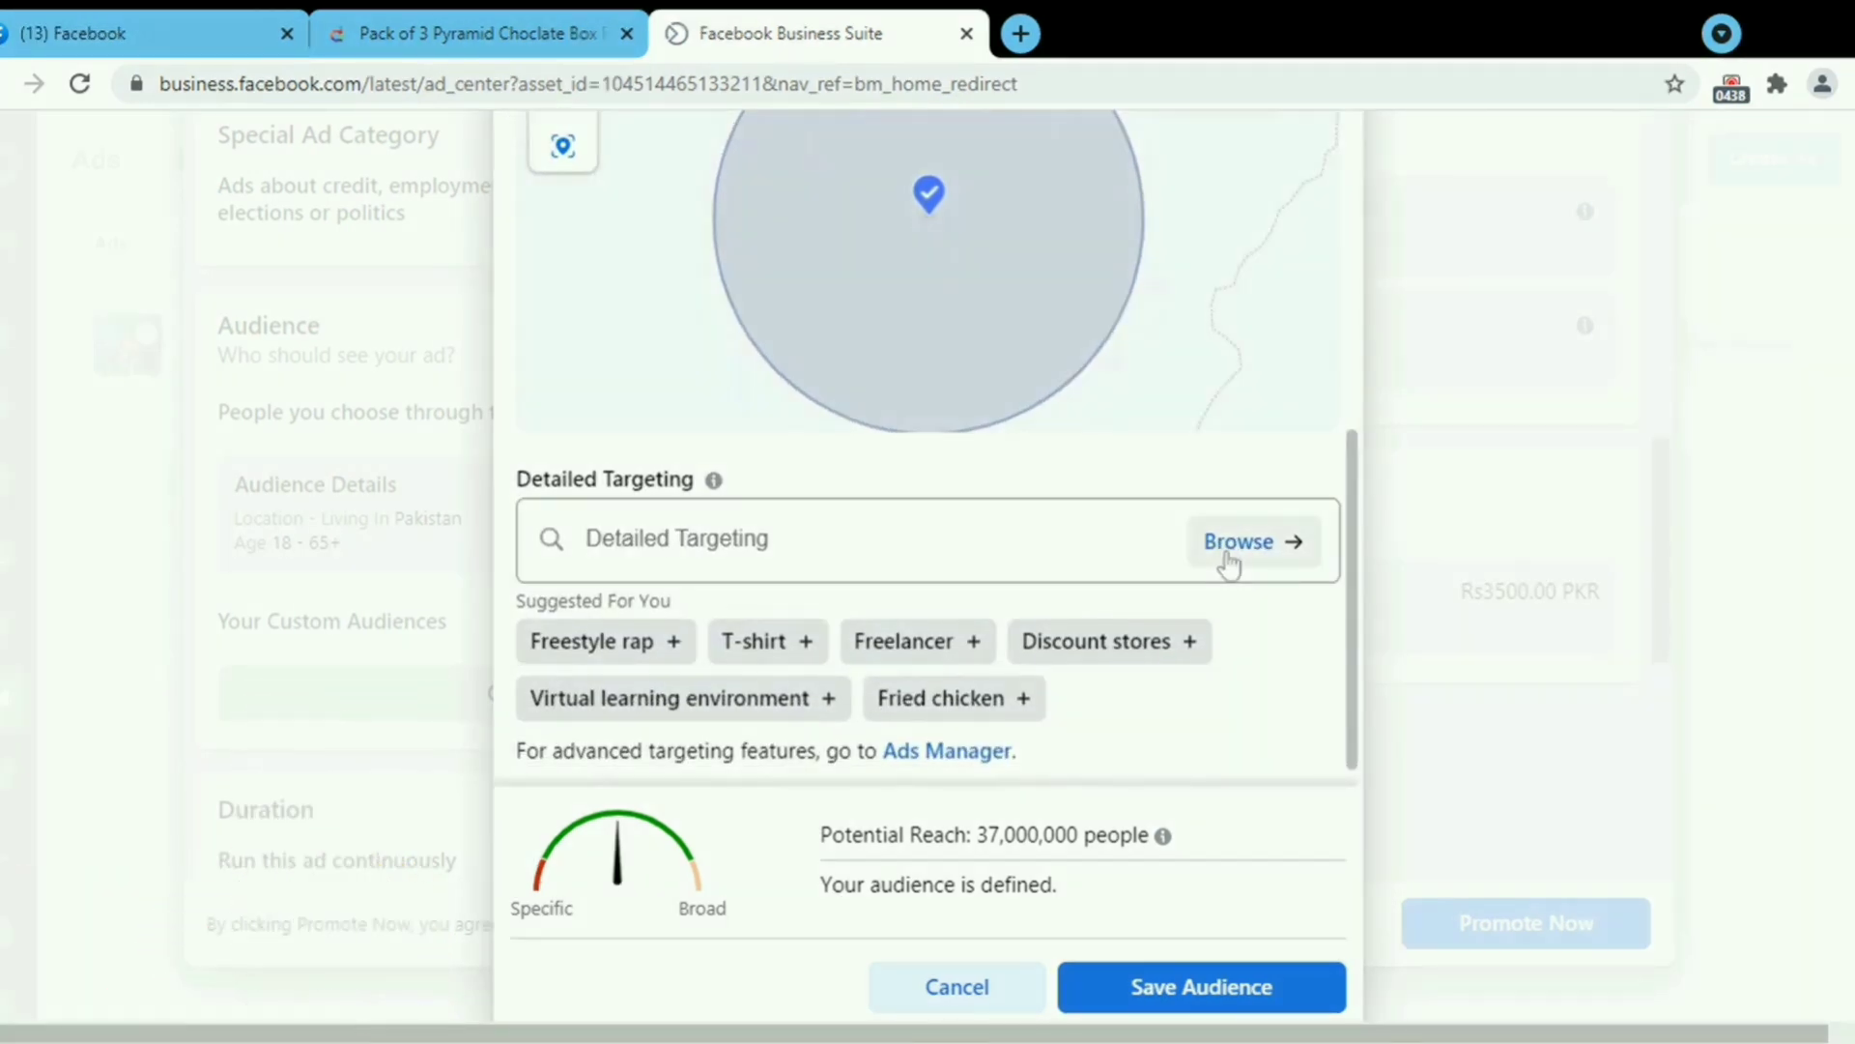
Browse Detailed Targeting's Behaviors categories, expanding and collapsing Consumer Classification.
click(1229, 561)
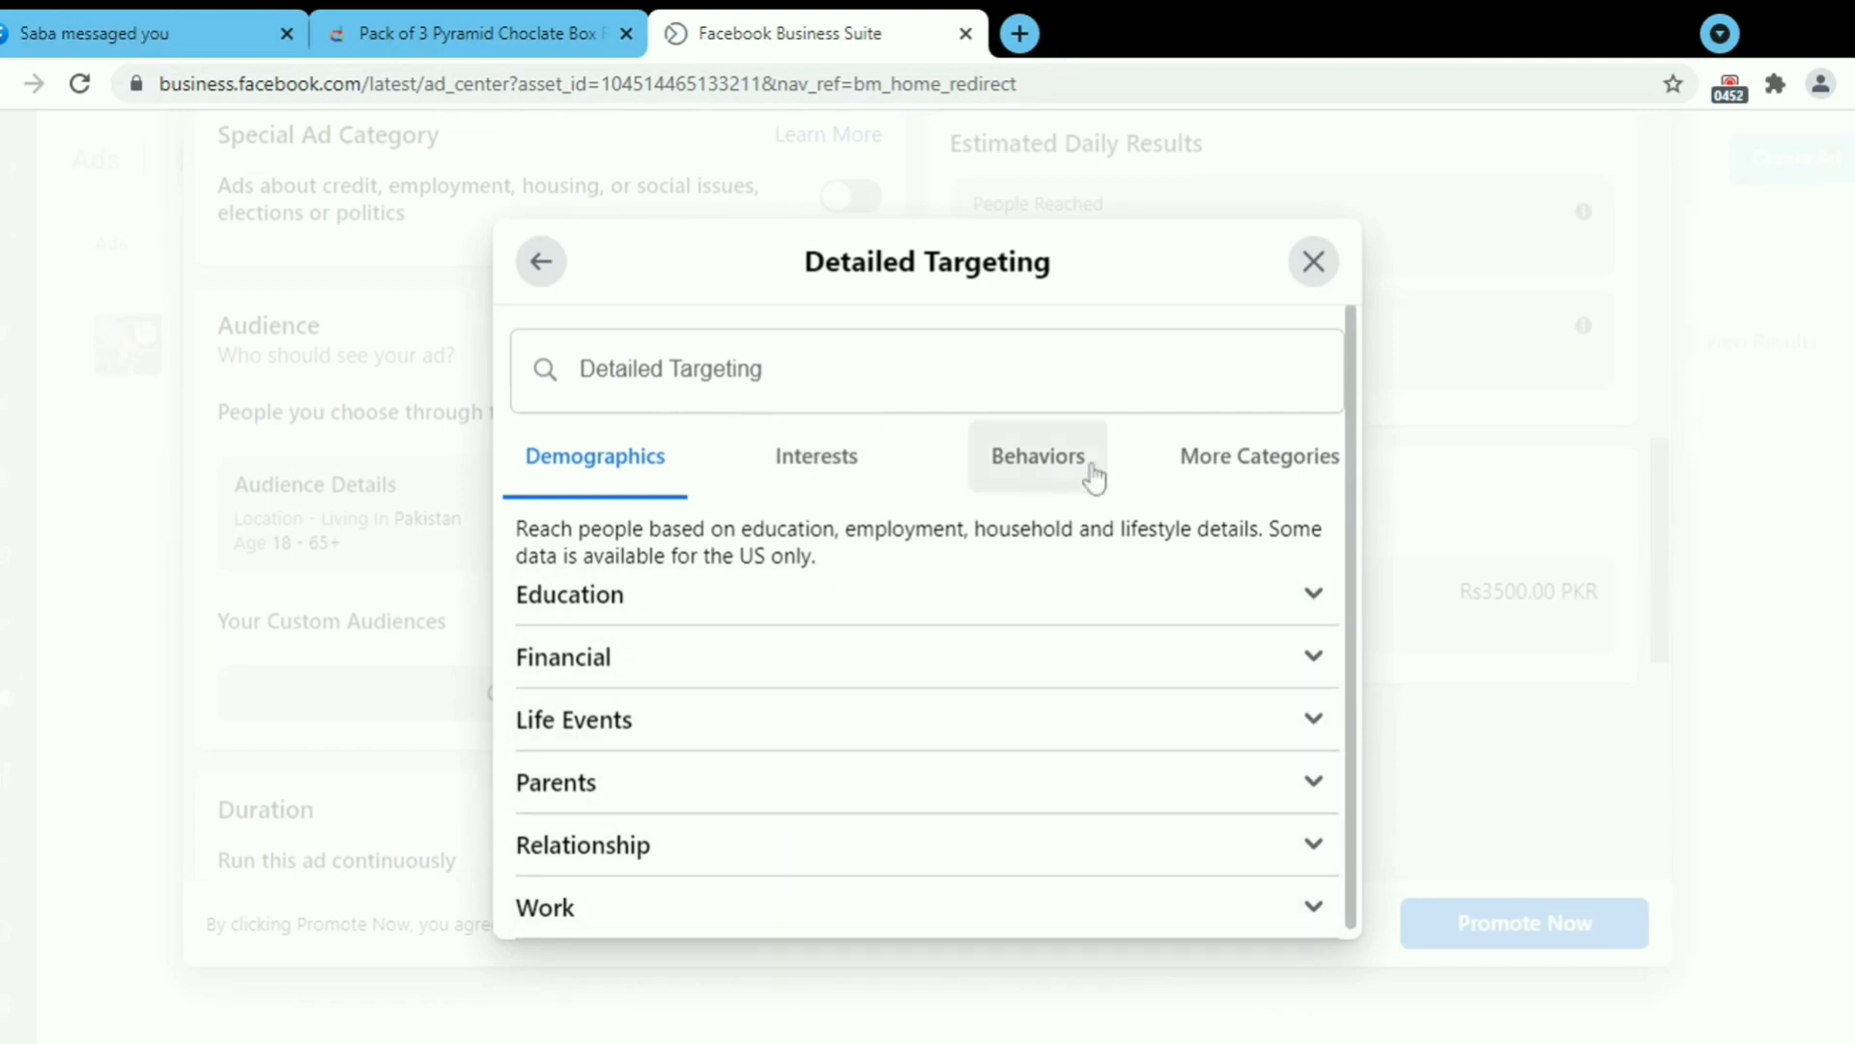
click(1083, 471)
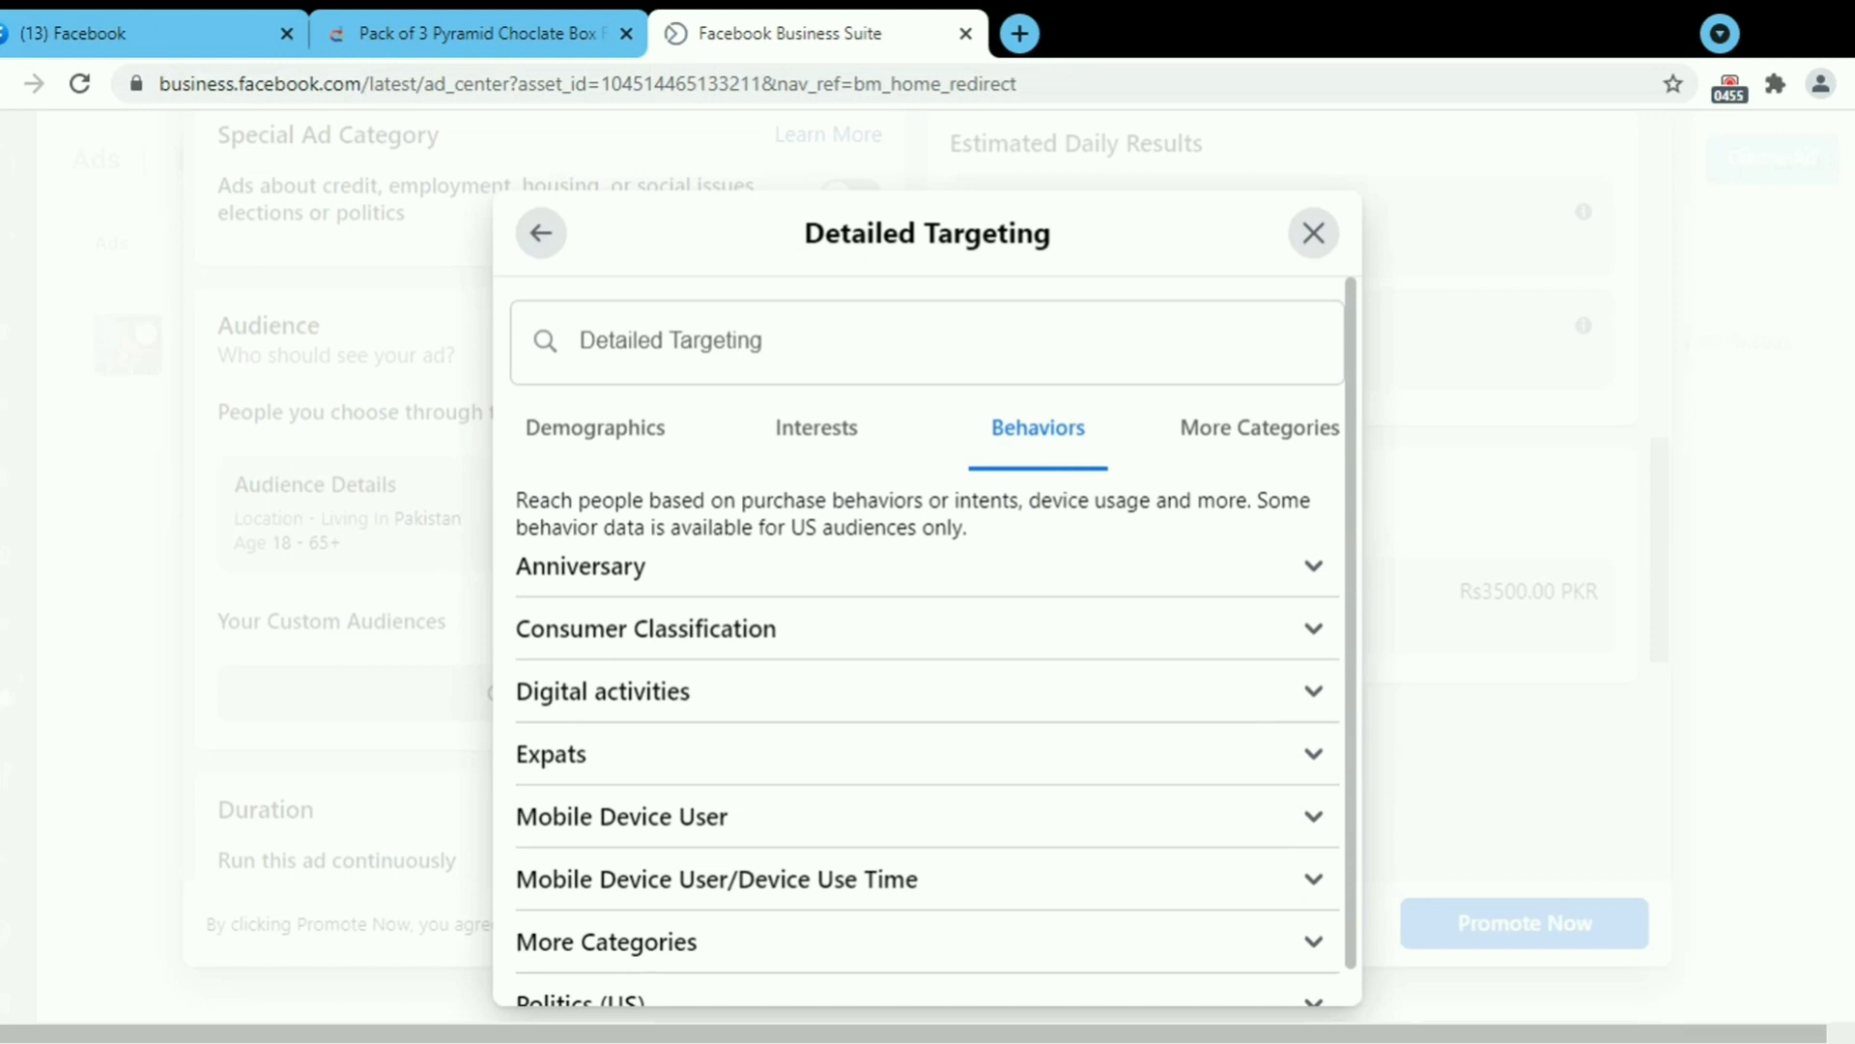
scroll(1343, 541, down, 1)
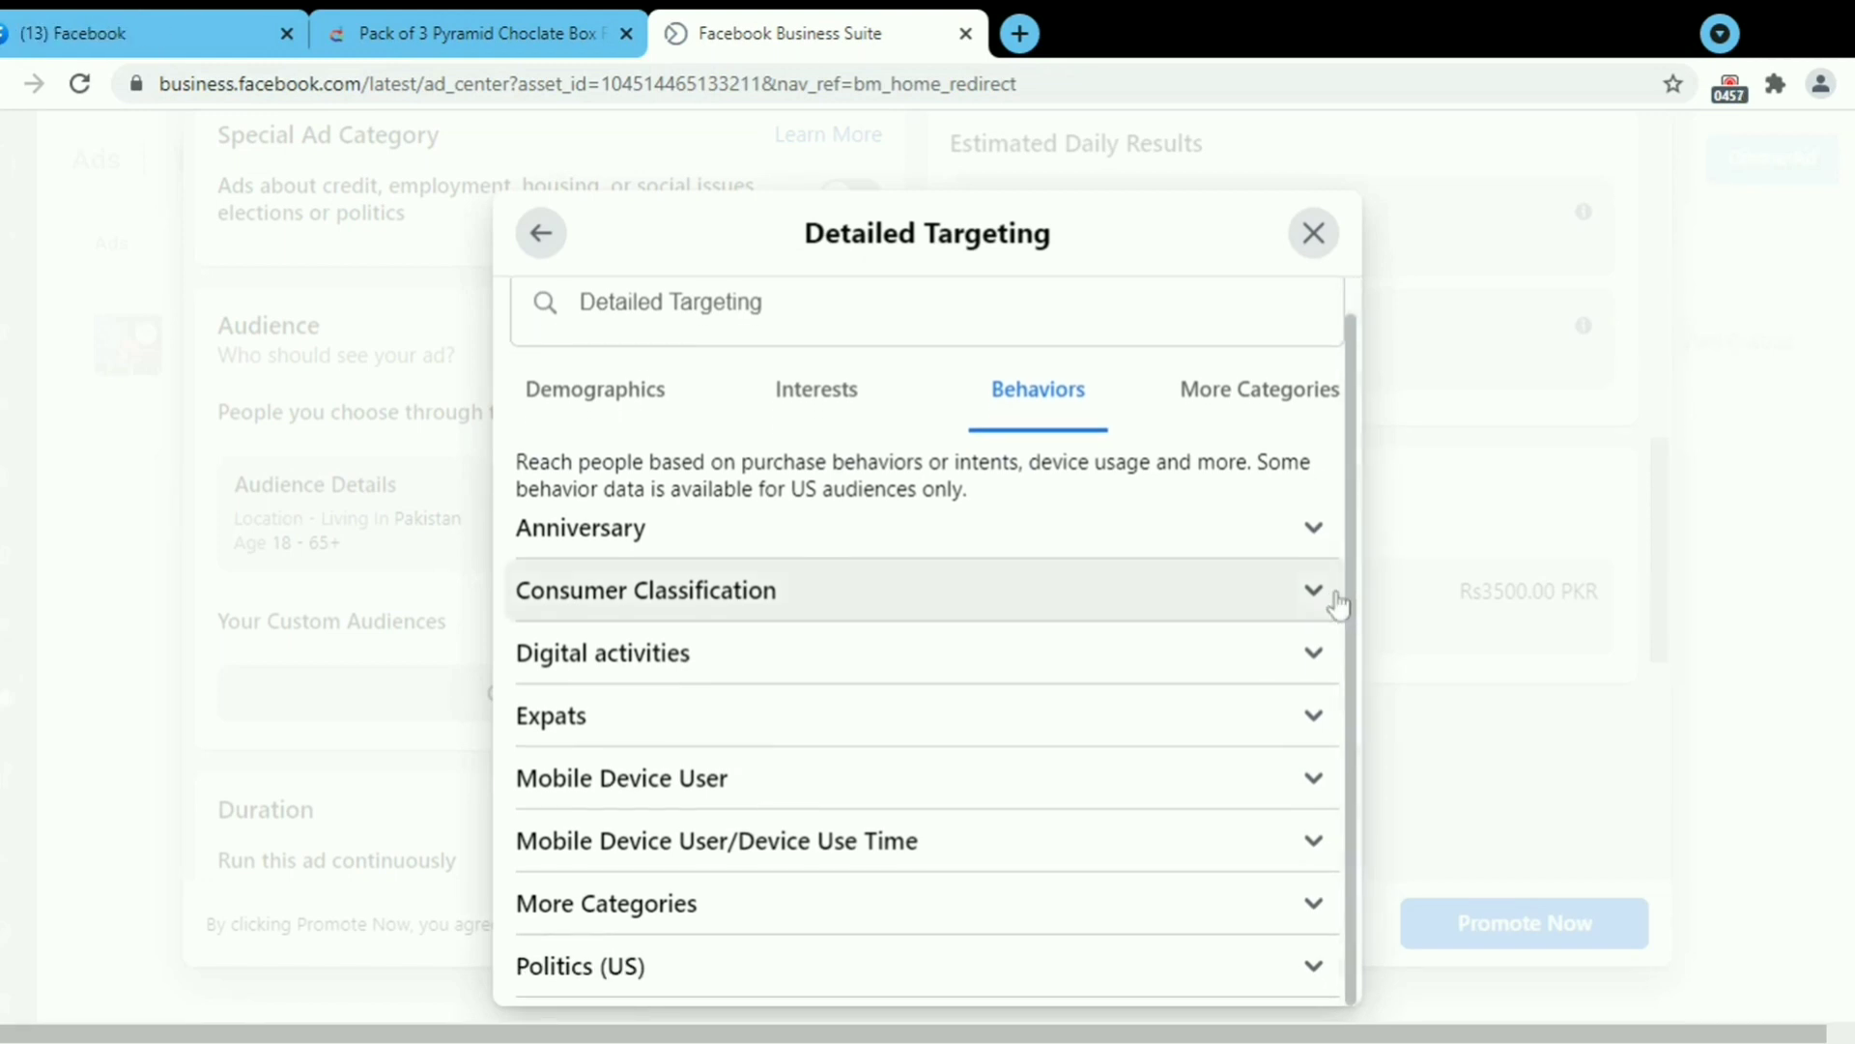
click(1314, 592)
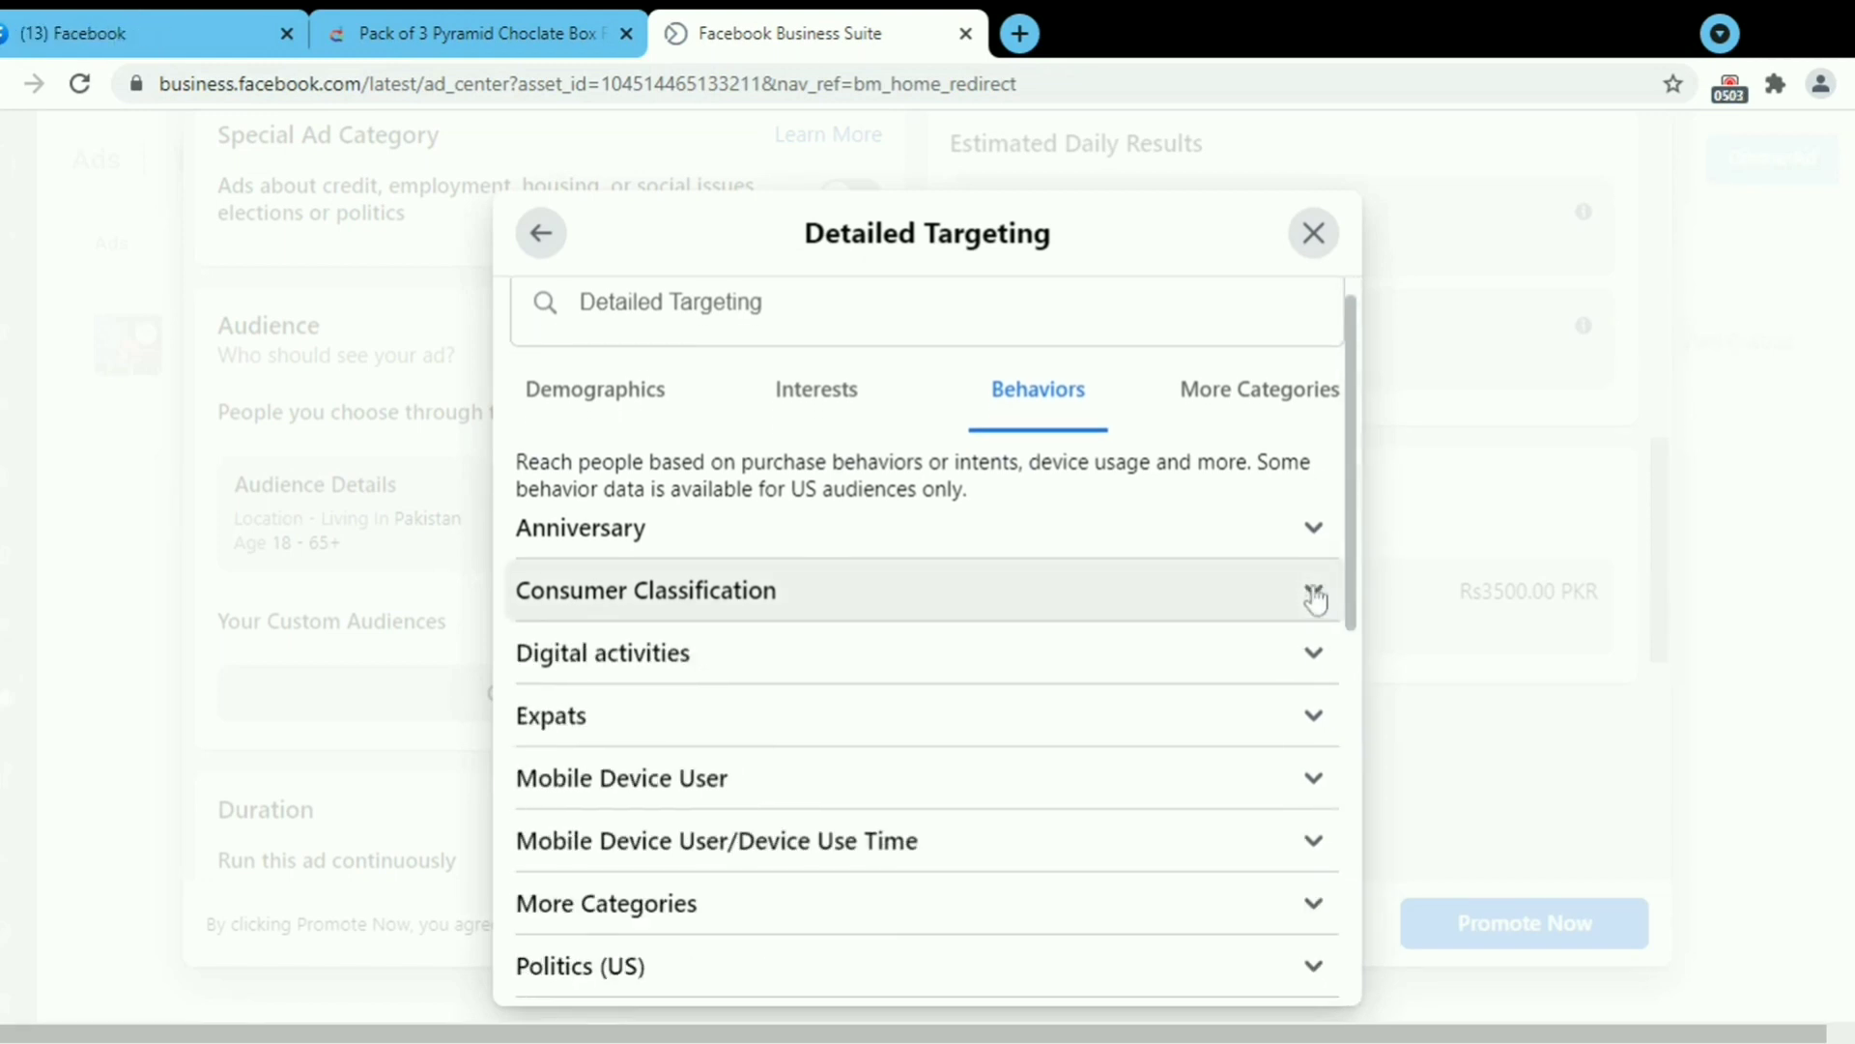
click(1313, 592)
scroll(1256, 585, up, 1)
Check the Anniversary and More Categories groups, then switch to the Interests categories.
click(1316, 567)
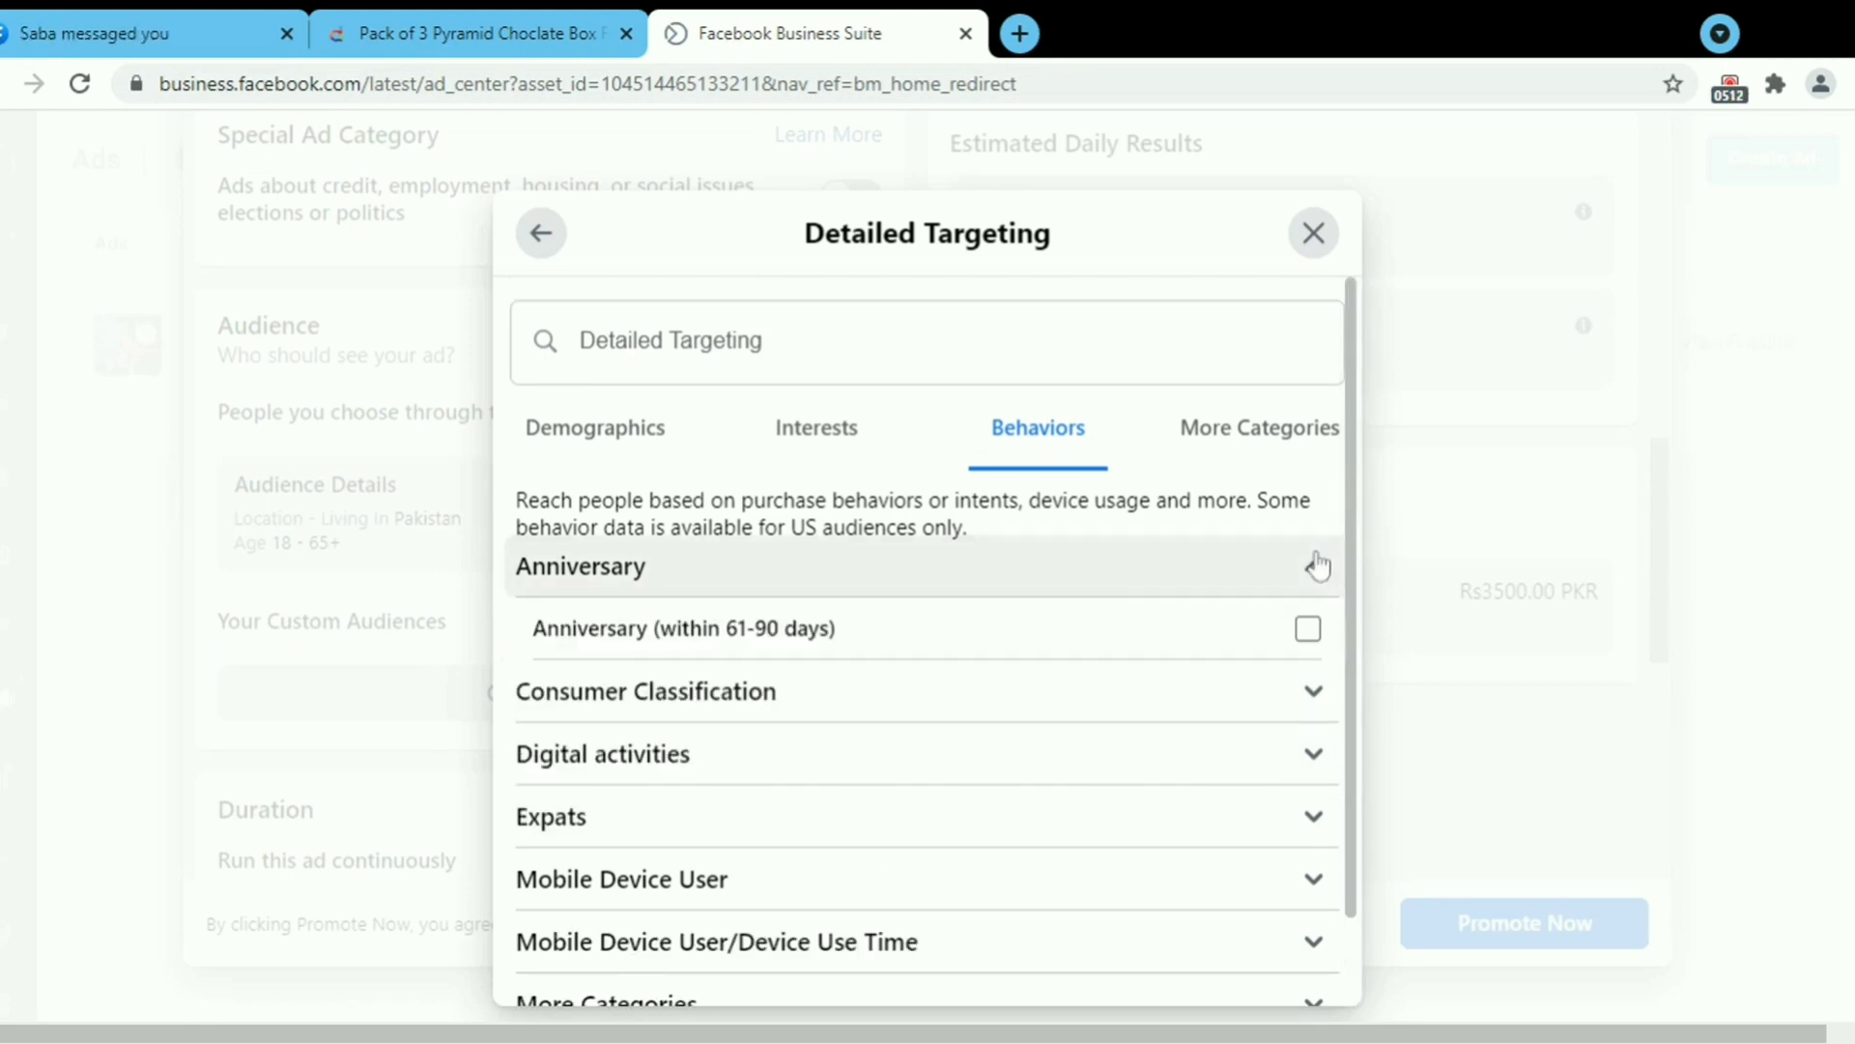
click(1316, 577)
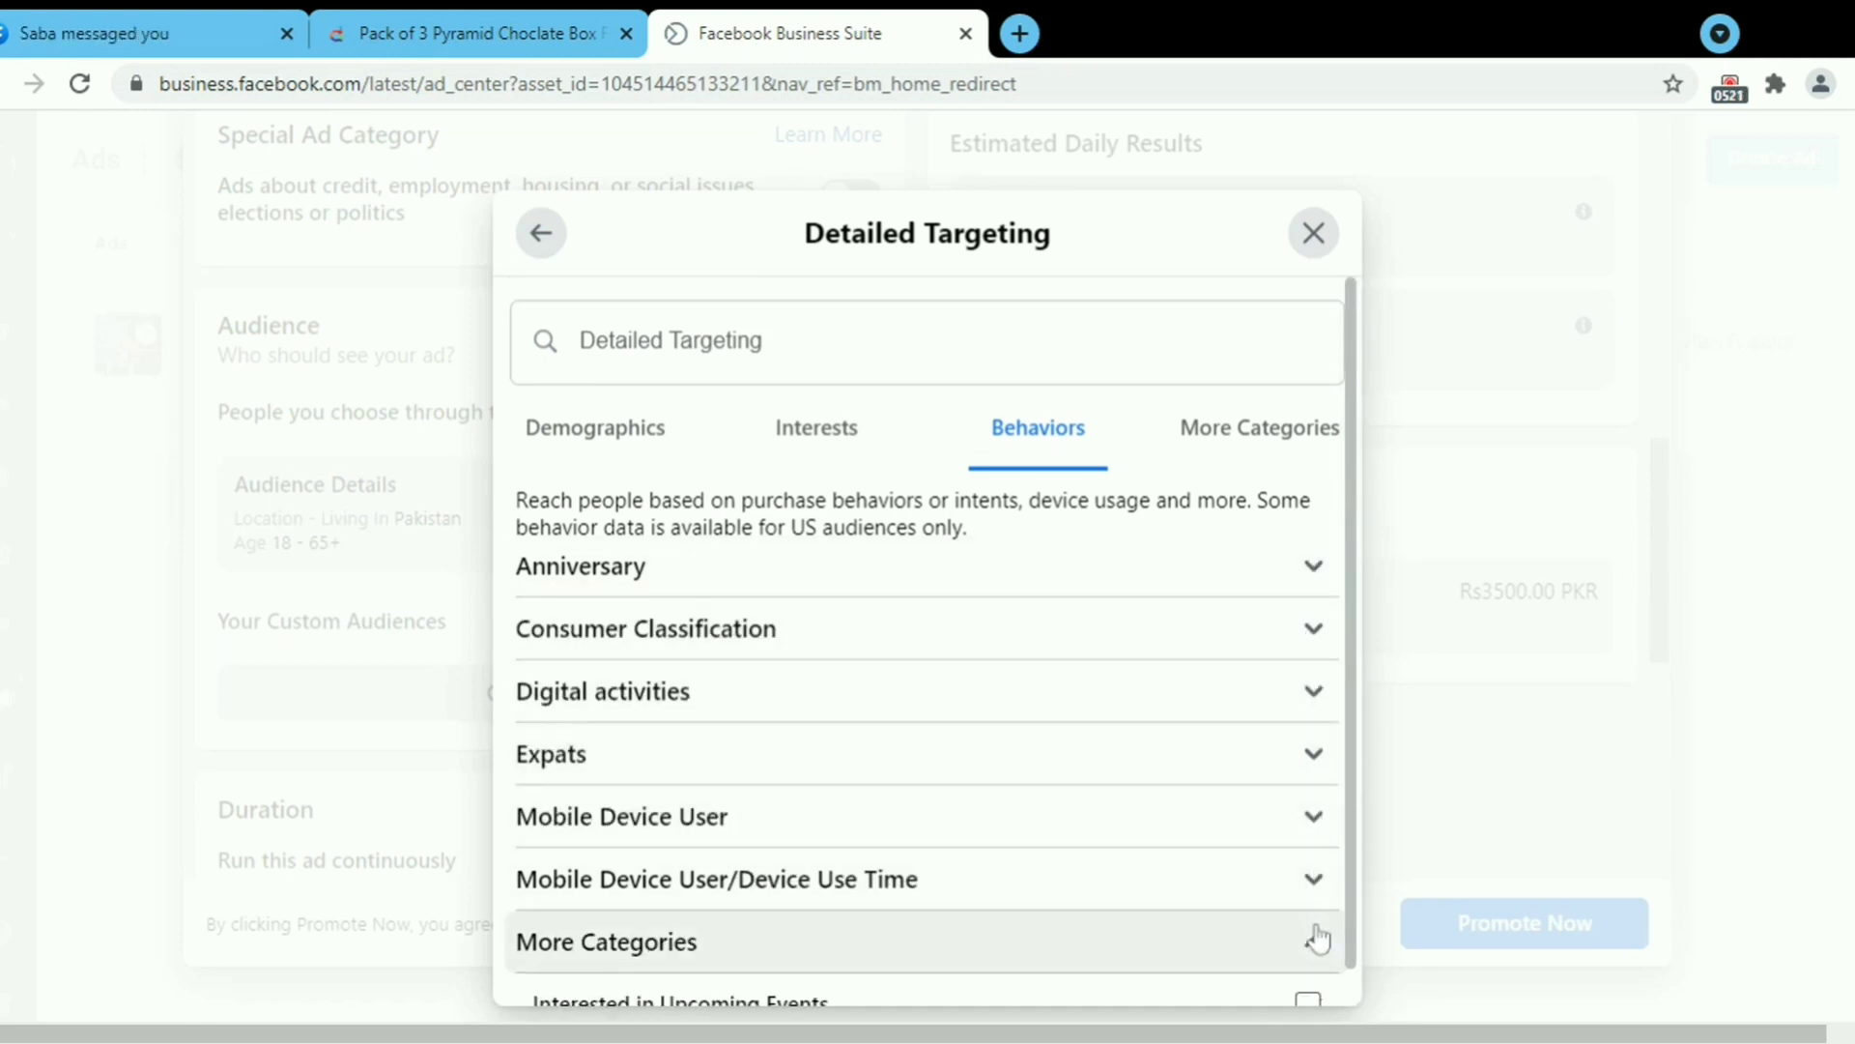
click(1314, 940)
scroll(1343, 952, down, 4)
click(1315, 781)
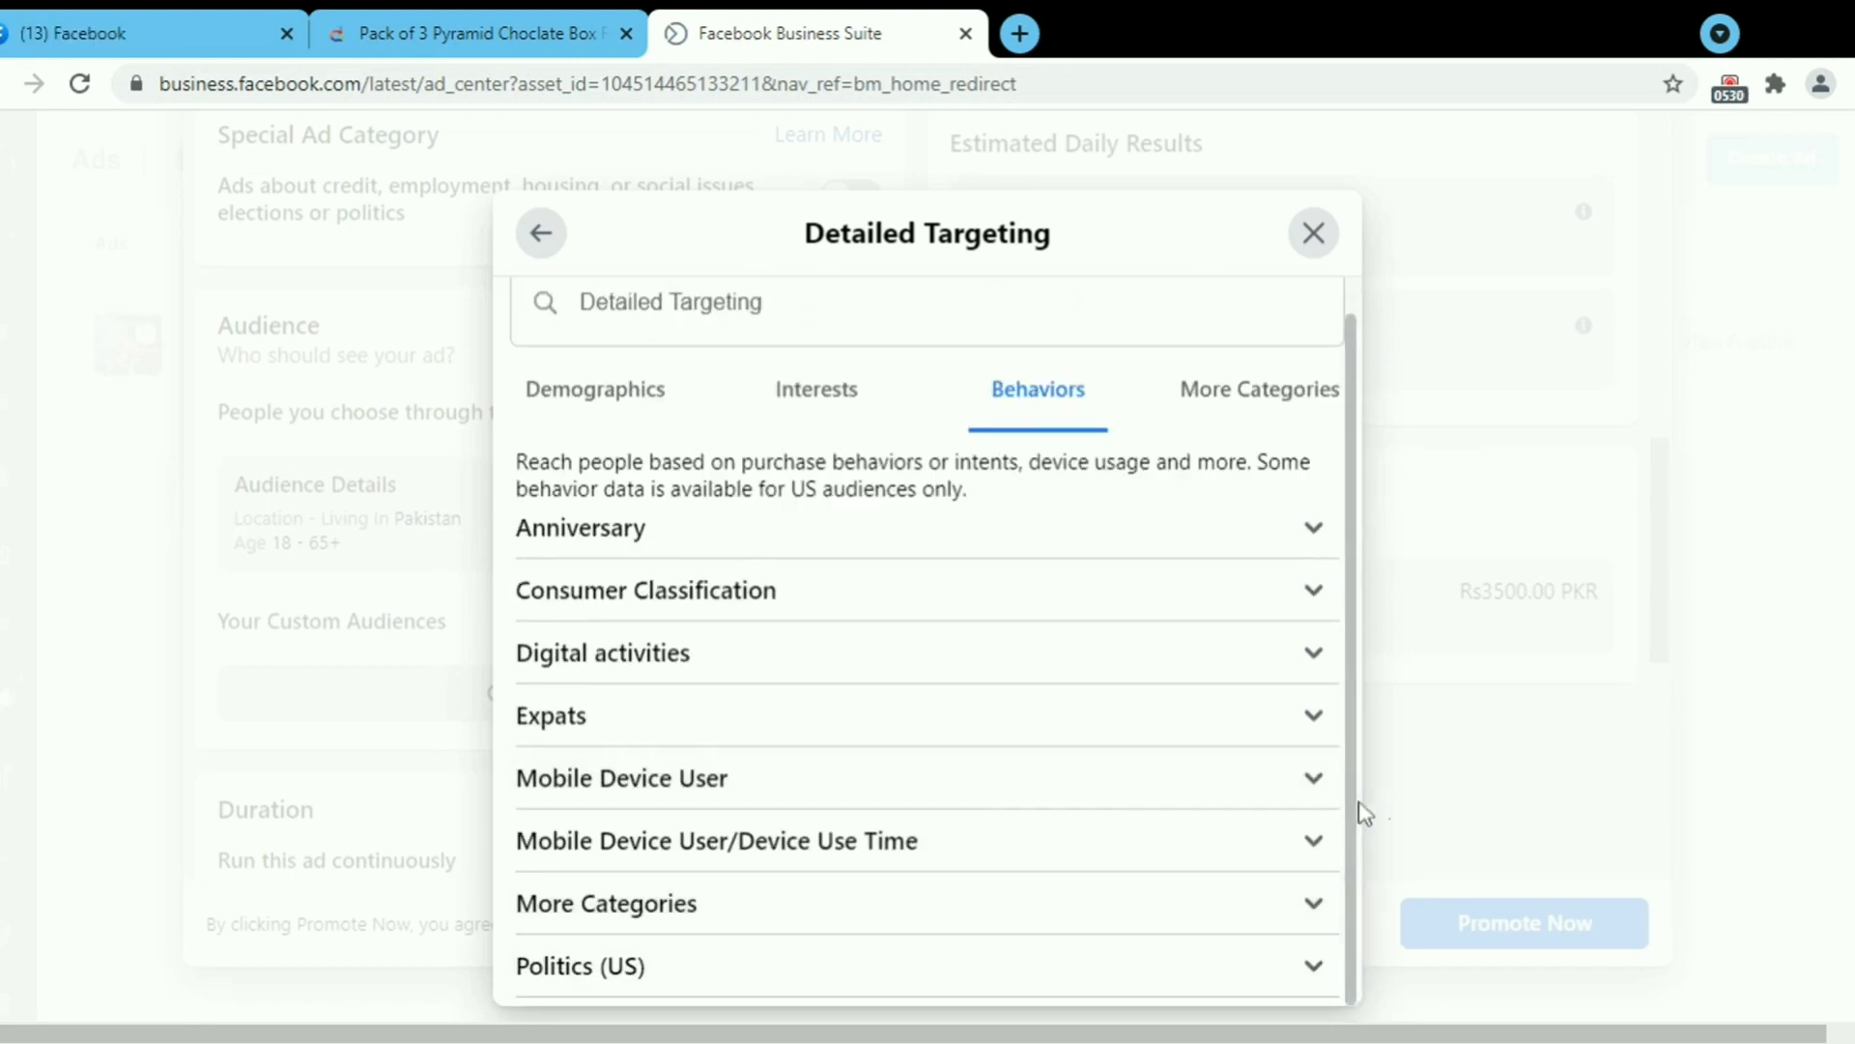
scroll(1221, 642, up, 1)
click(838, 432)
scroll(642, 808, down, 3)
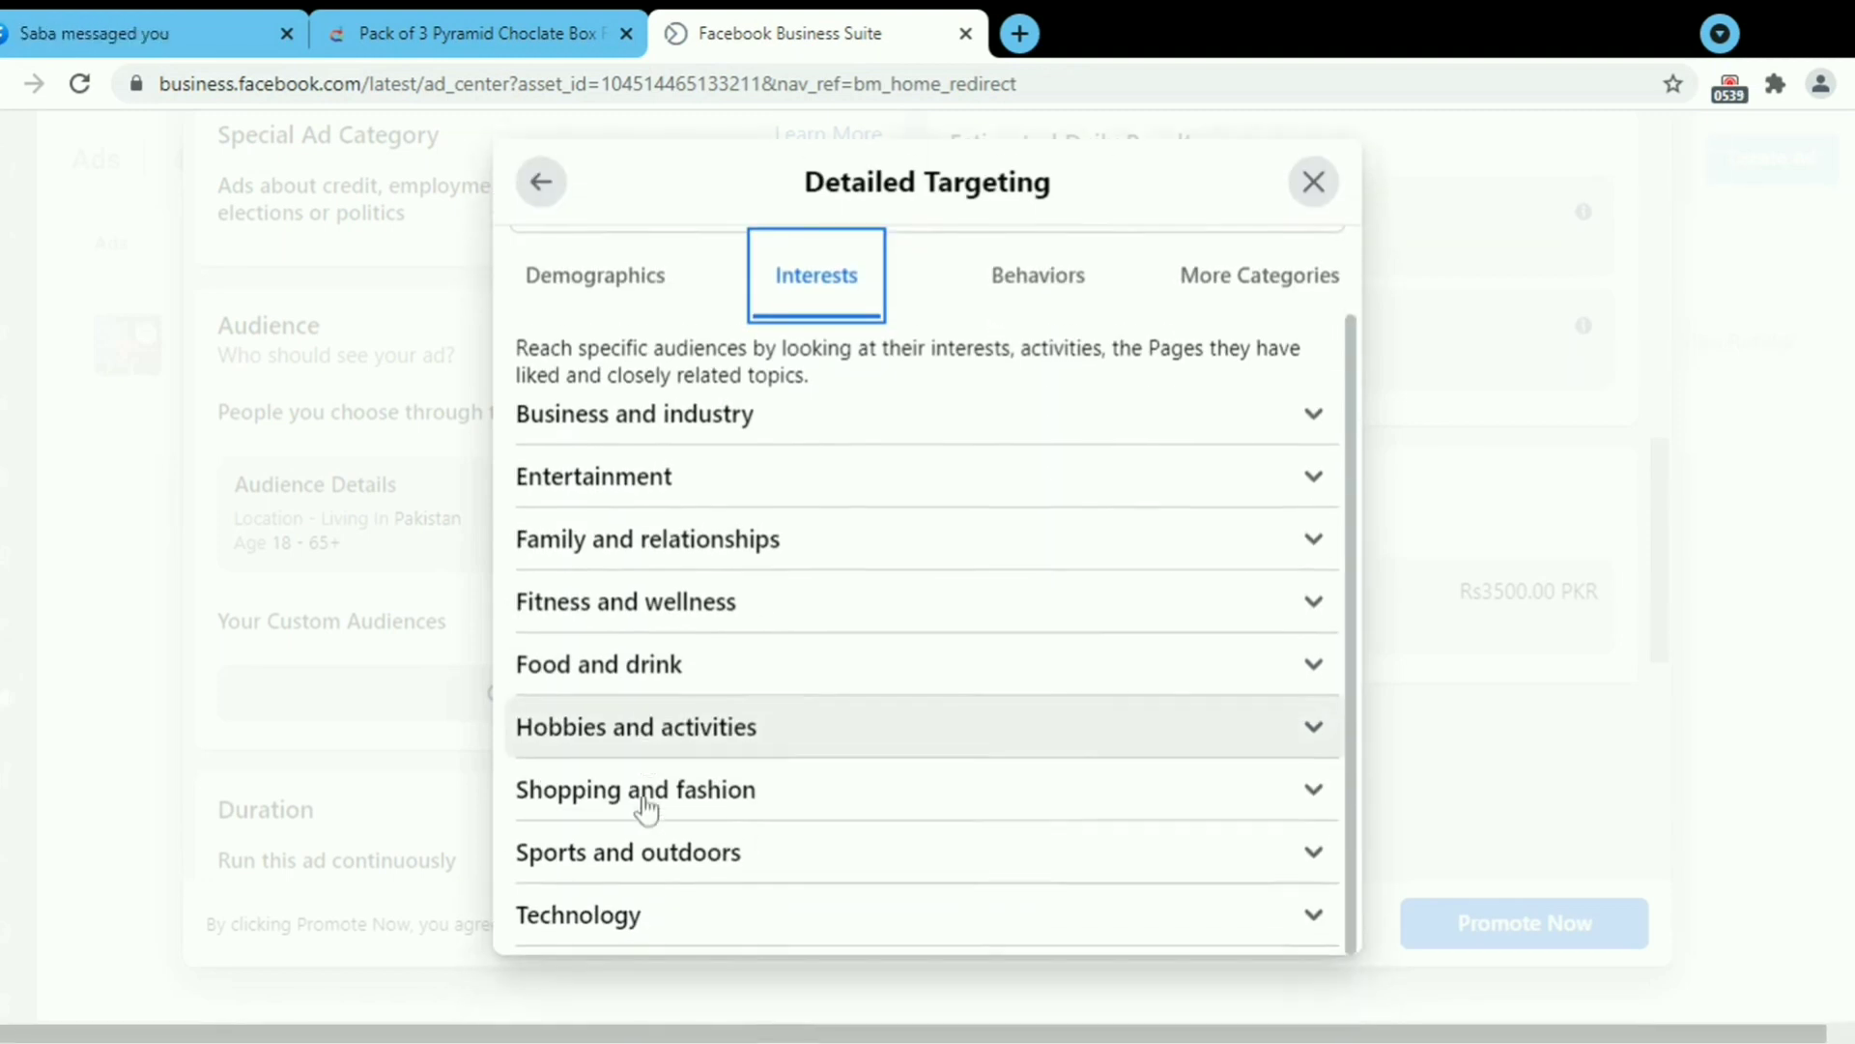
Add Gift and Birthday Gifts to the audience's detailed targeting interests.
click(1314, 778)
text(enga)
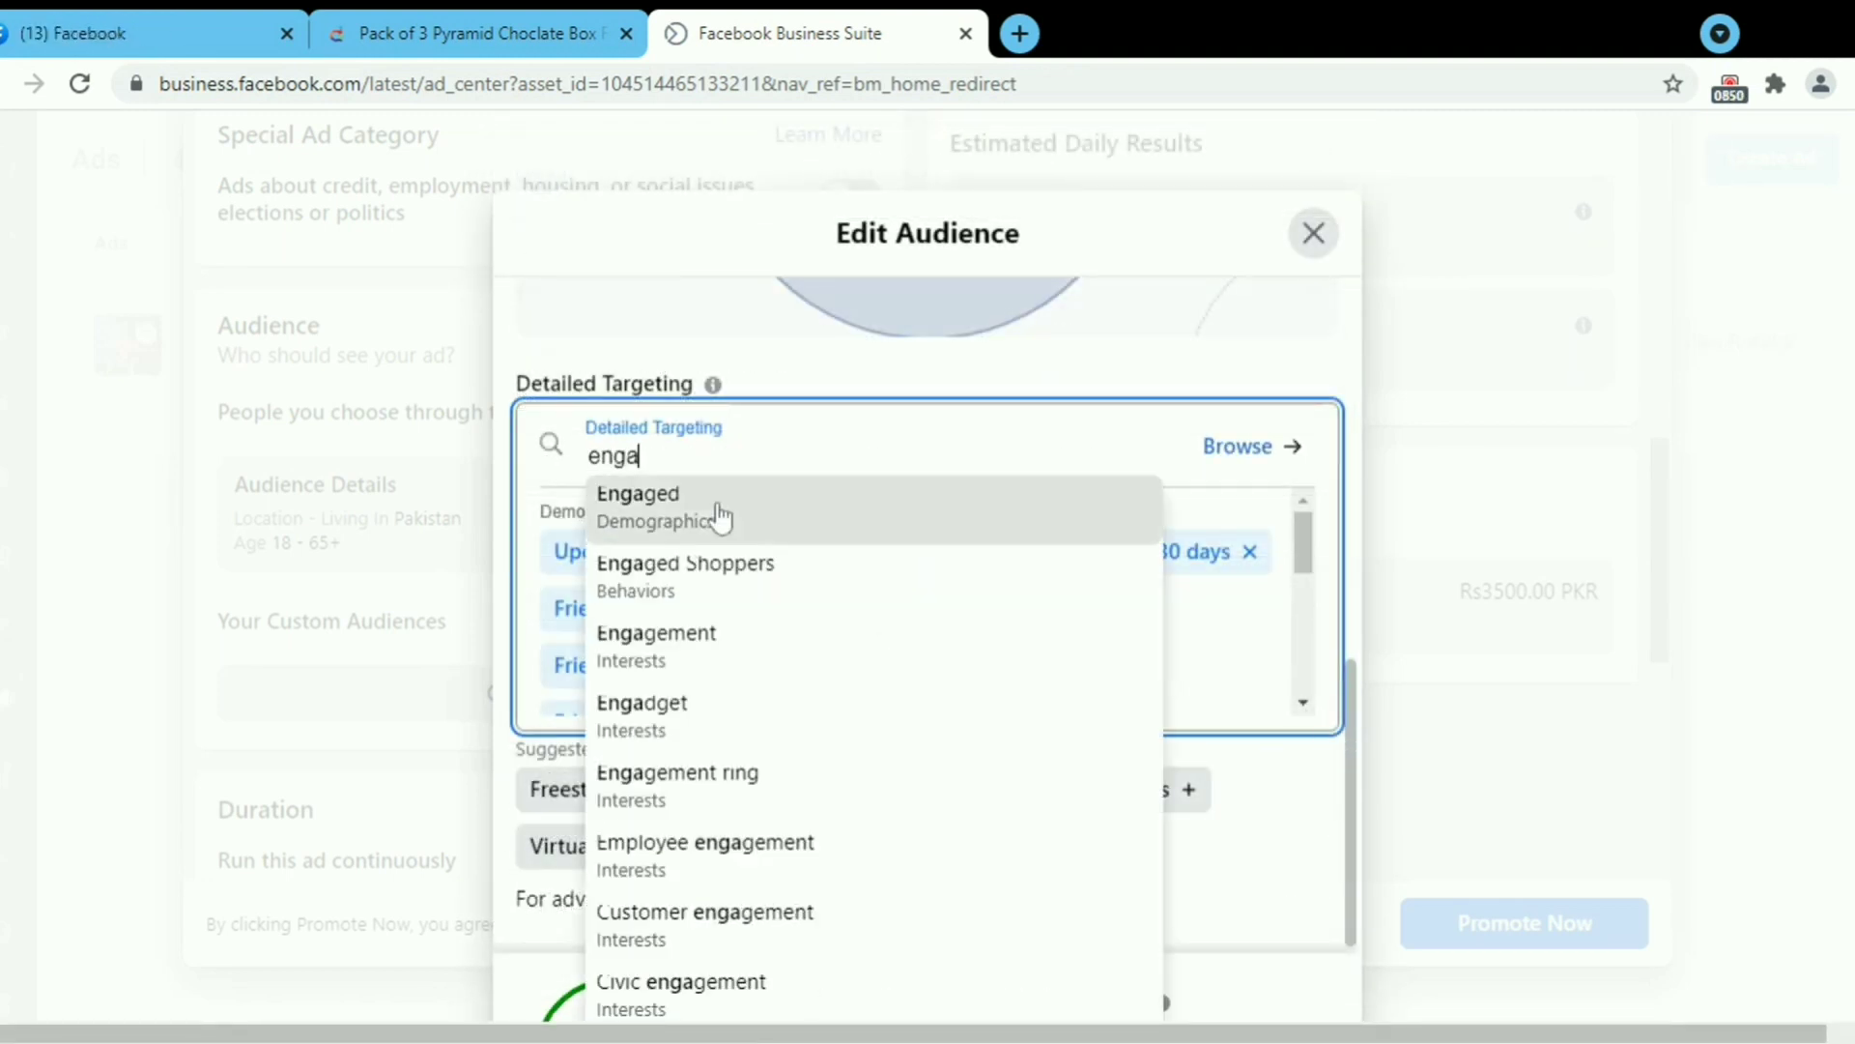
text(gift)
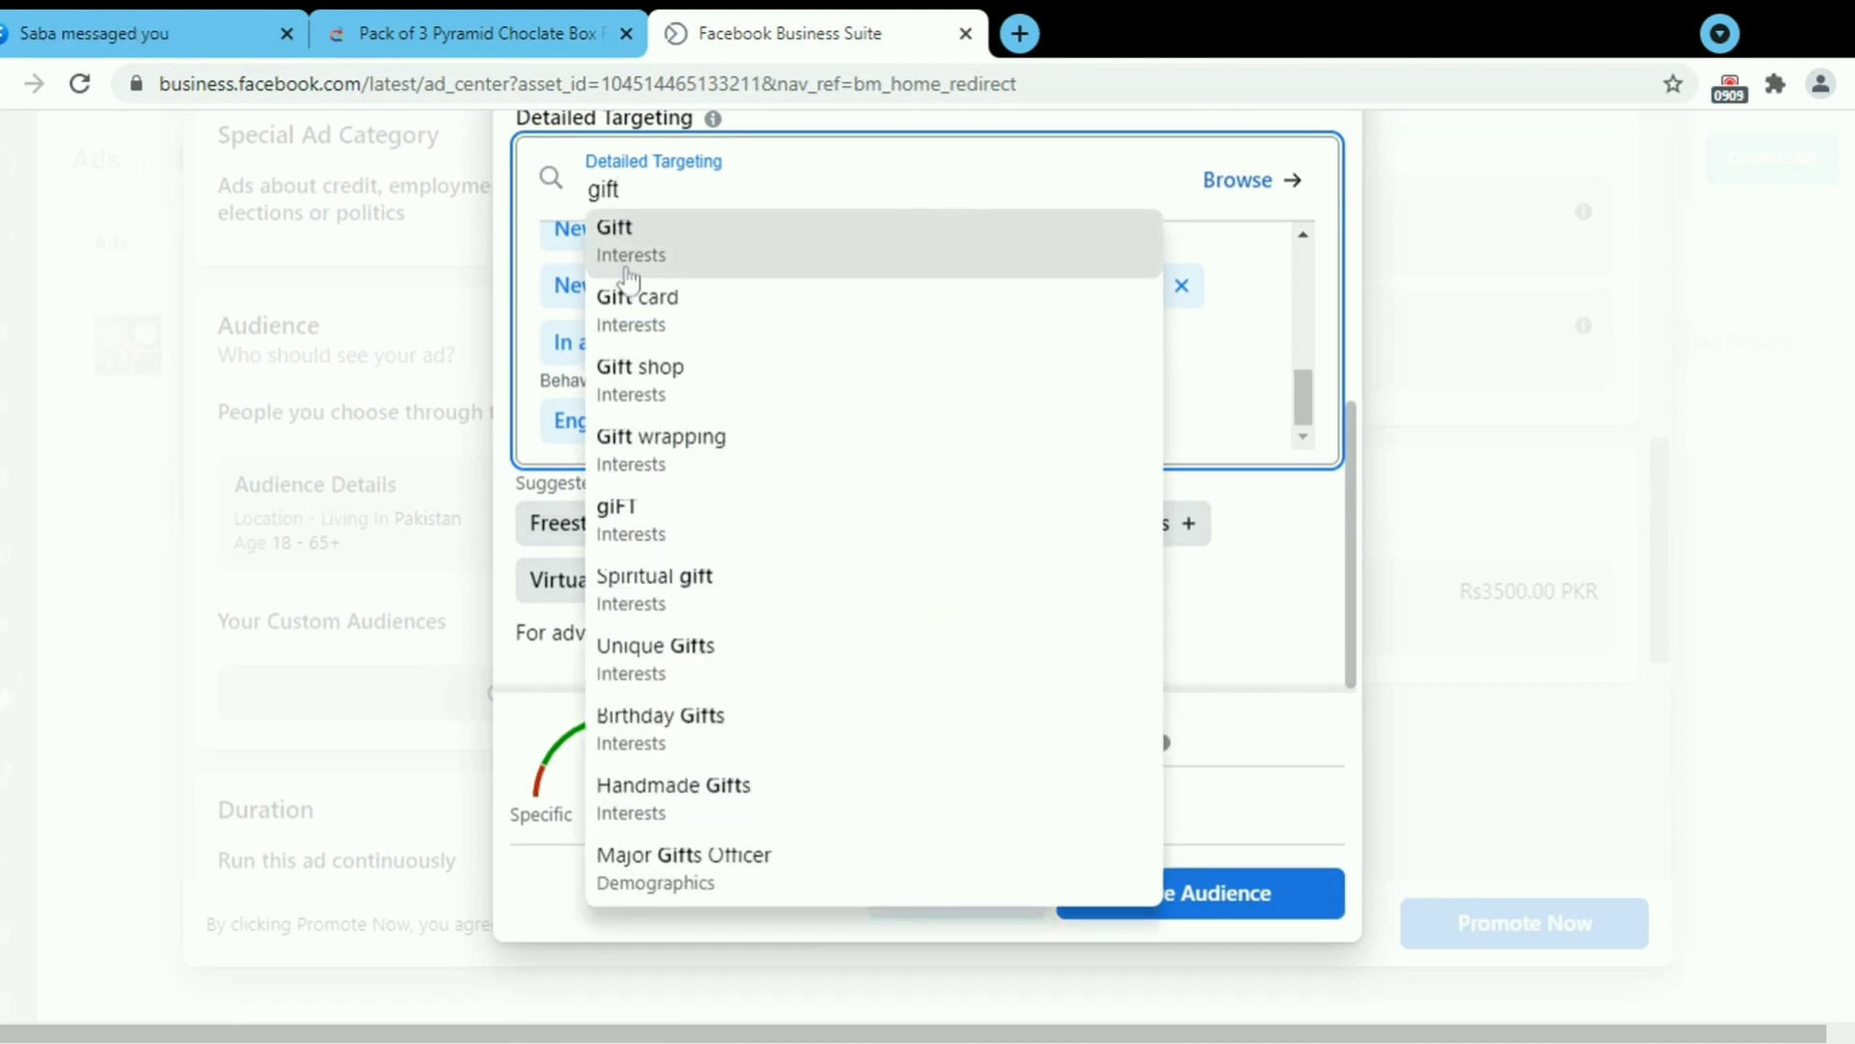
click(626, 261)
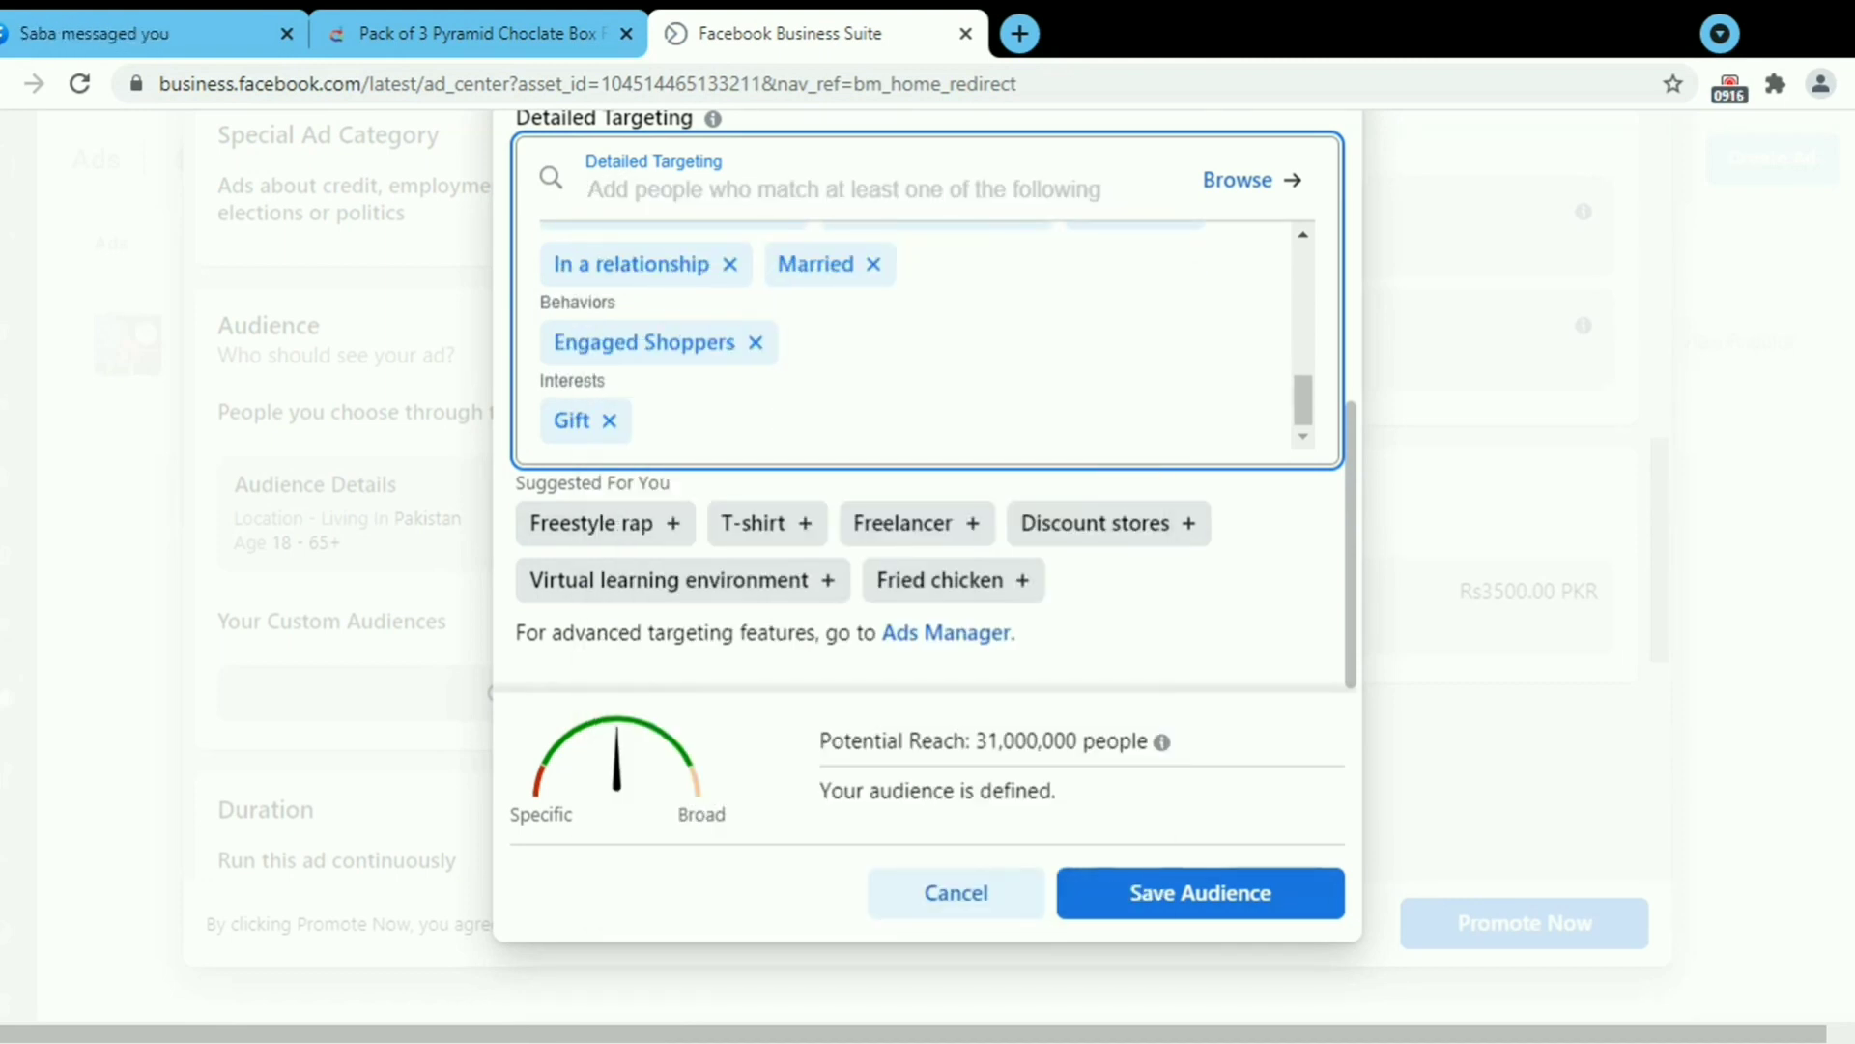
text(gift bu)
key(BackSpace)
key(BackSpace)
key(BackSpace)
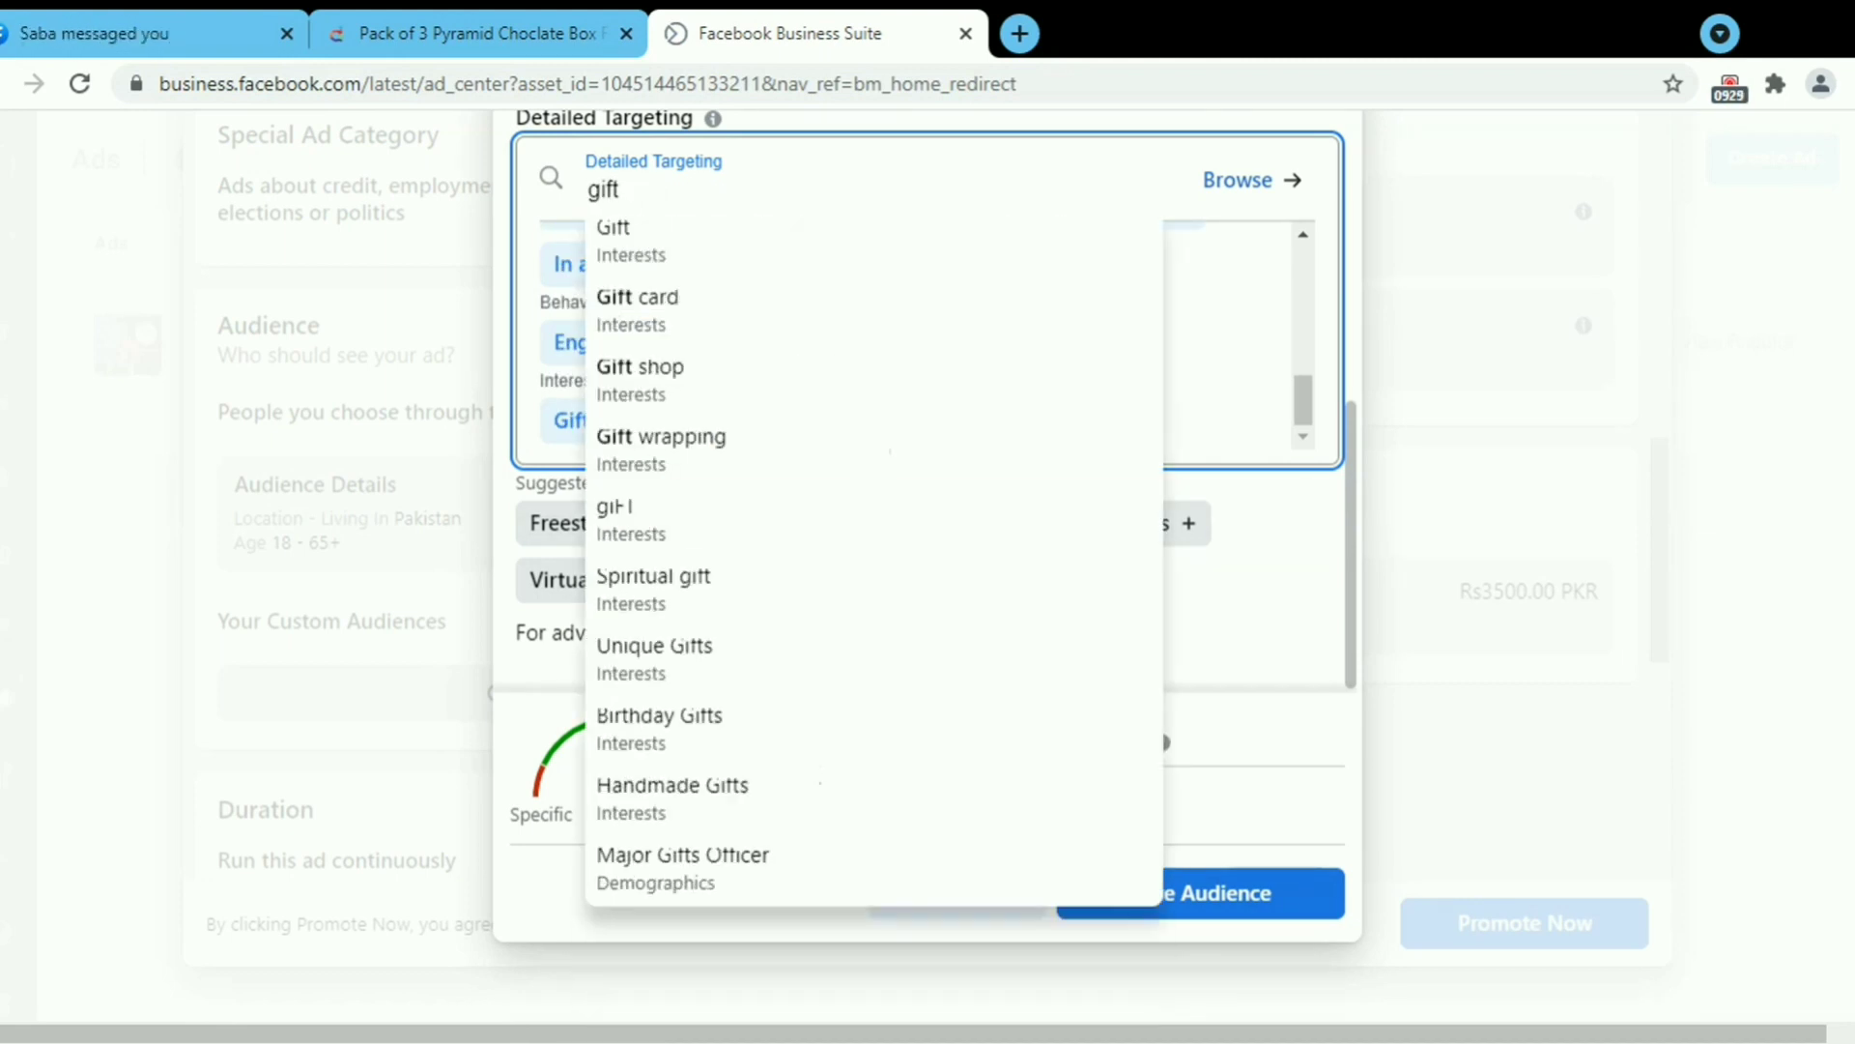
click(652, 727)
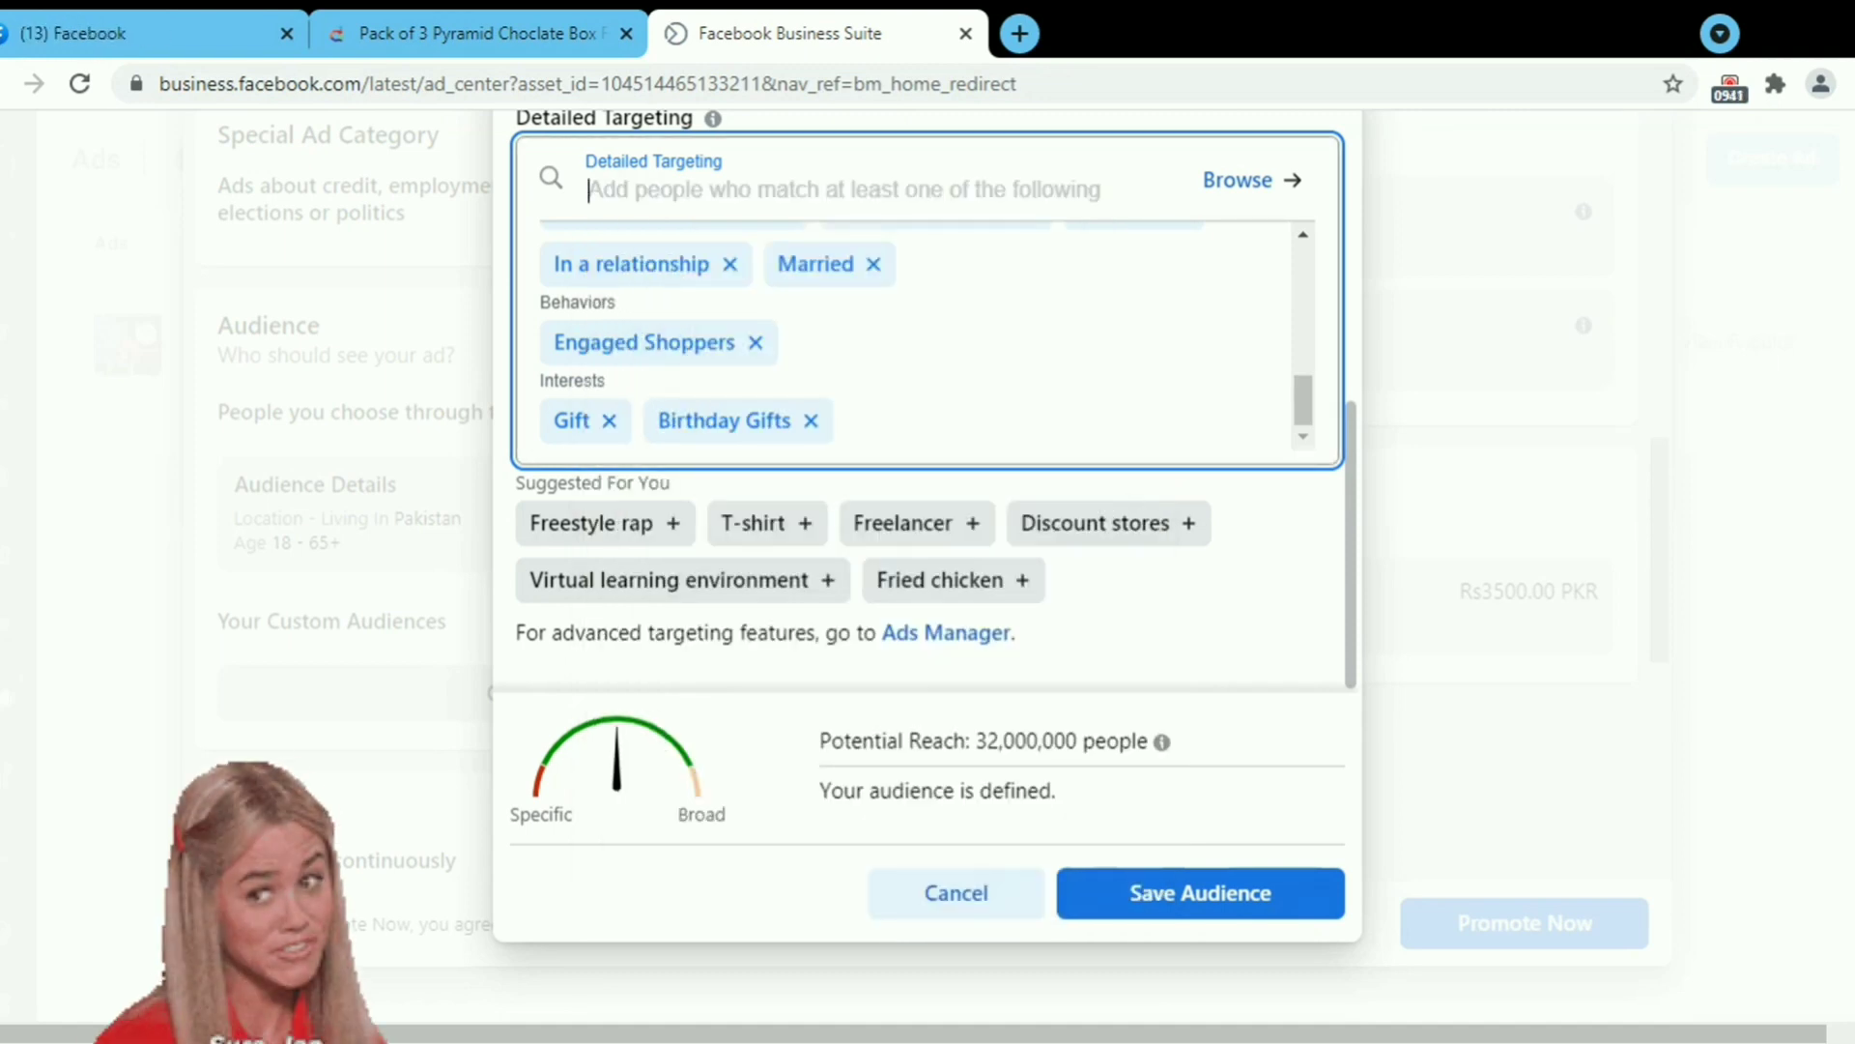
Add Chocolate as a detailed targeting interest.
text(chocolat)
click(828, 236)
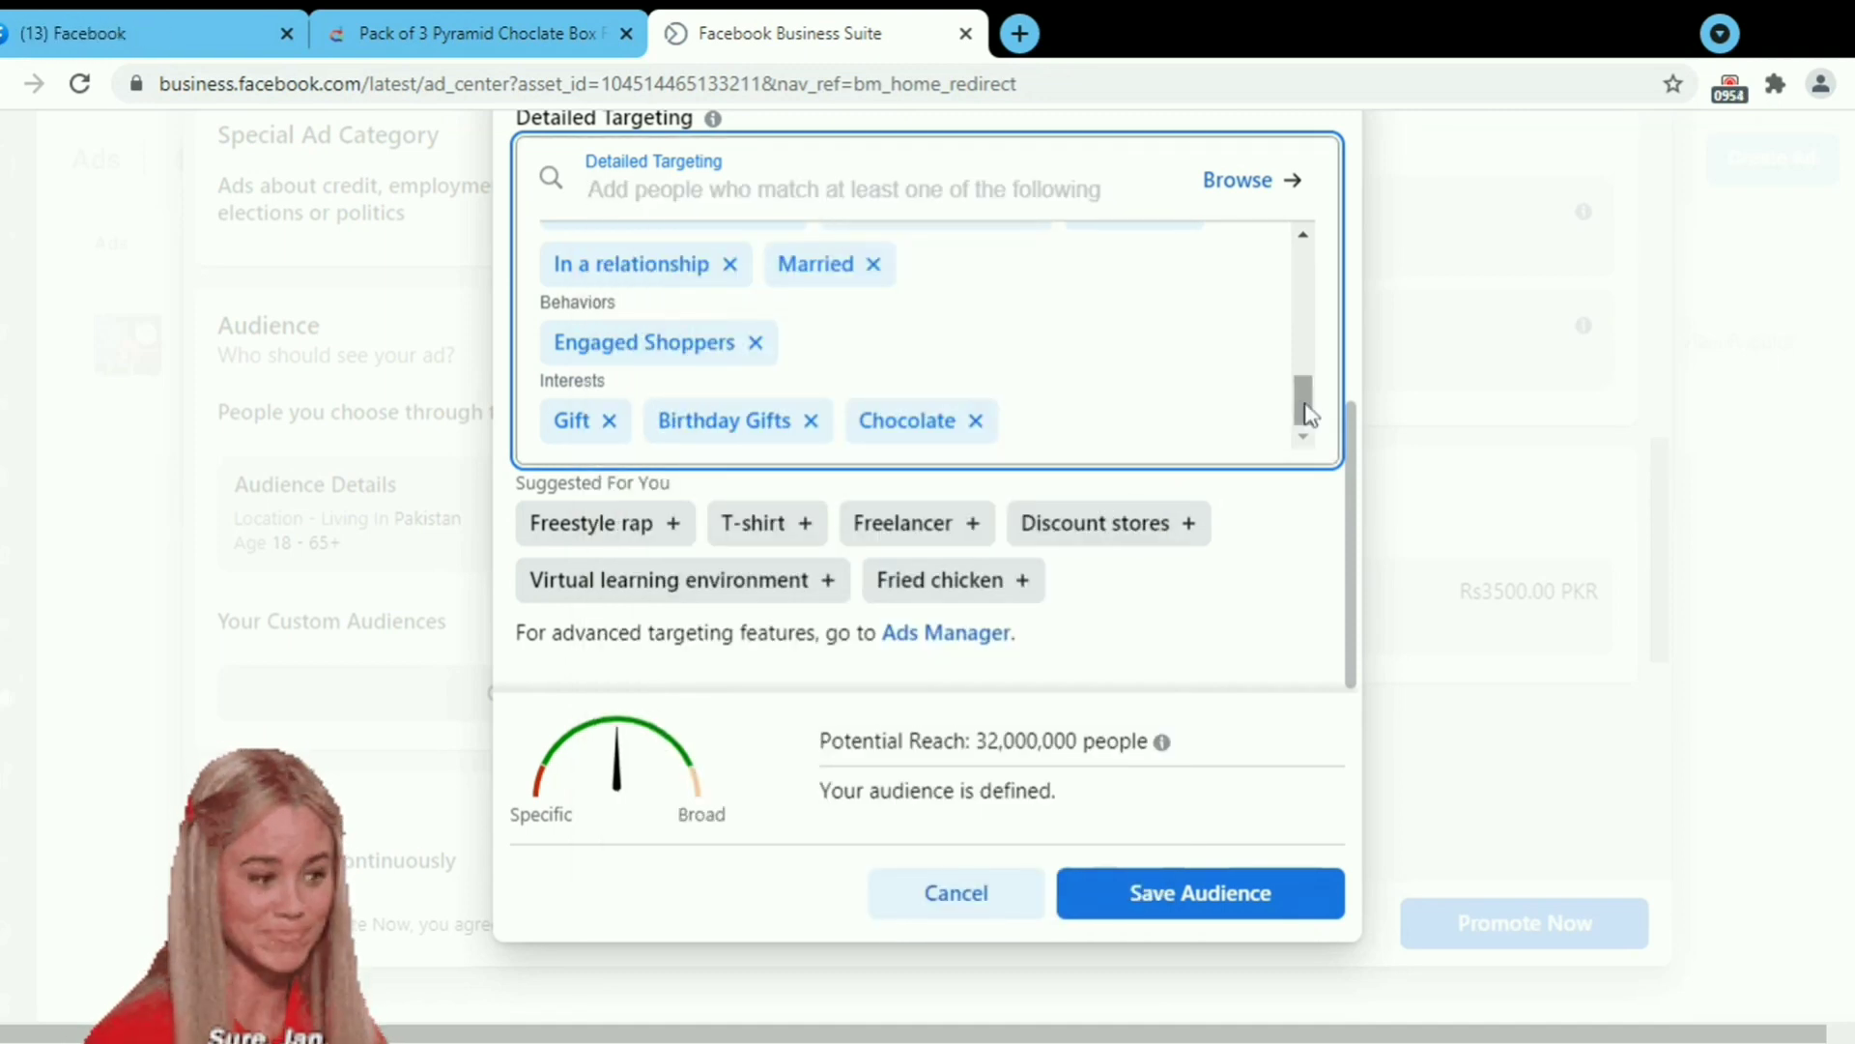
scroll(1306, 414, up, 3)
scroll(1307, 414, down, 3)
scroll(1176, 352, up, 1)
click(1237, 295)
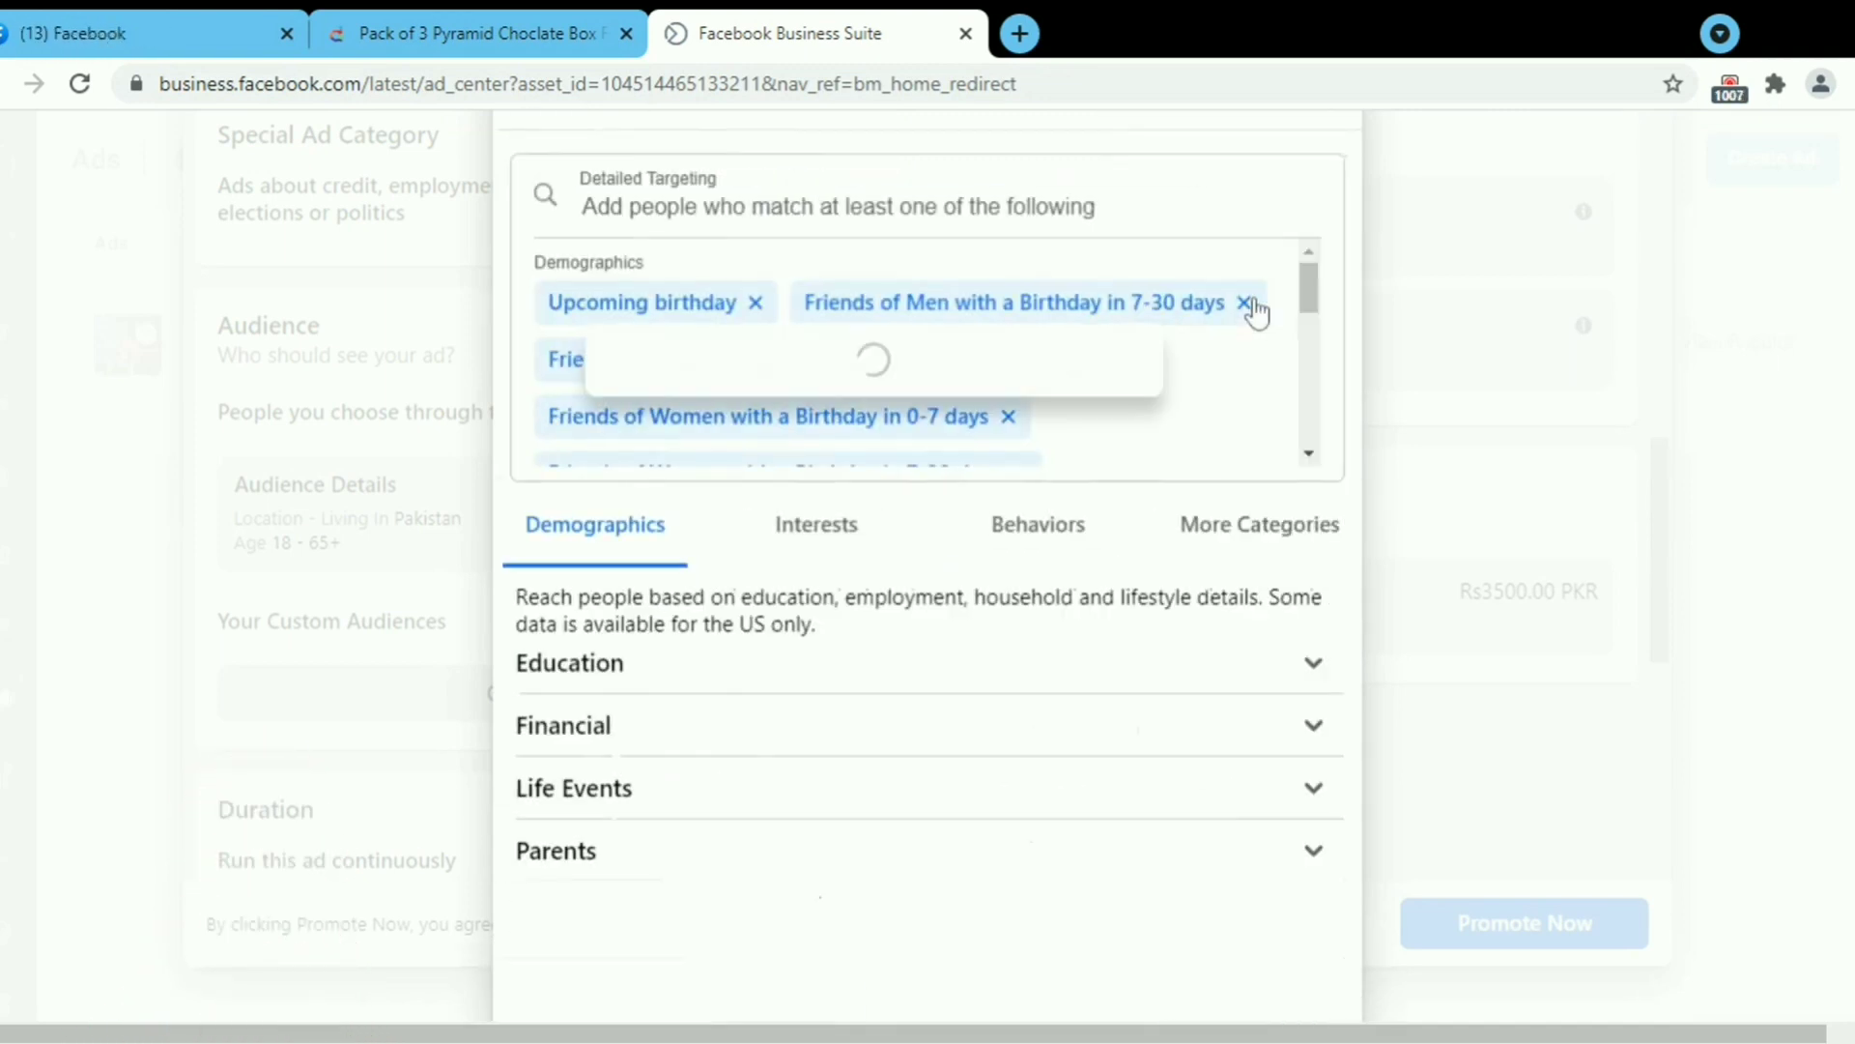
drag(1308, 373, 1279, 609)
click(538, 310)
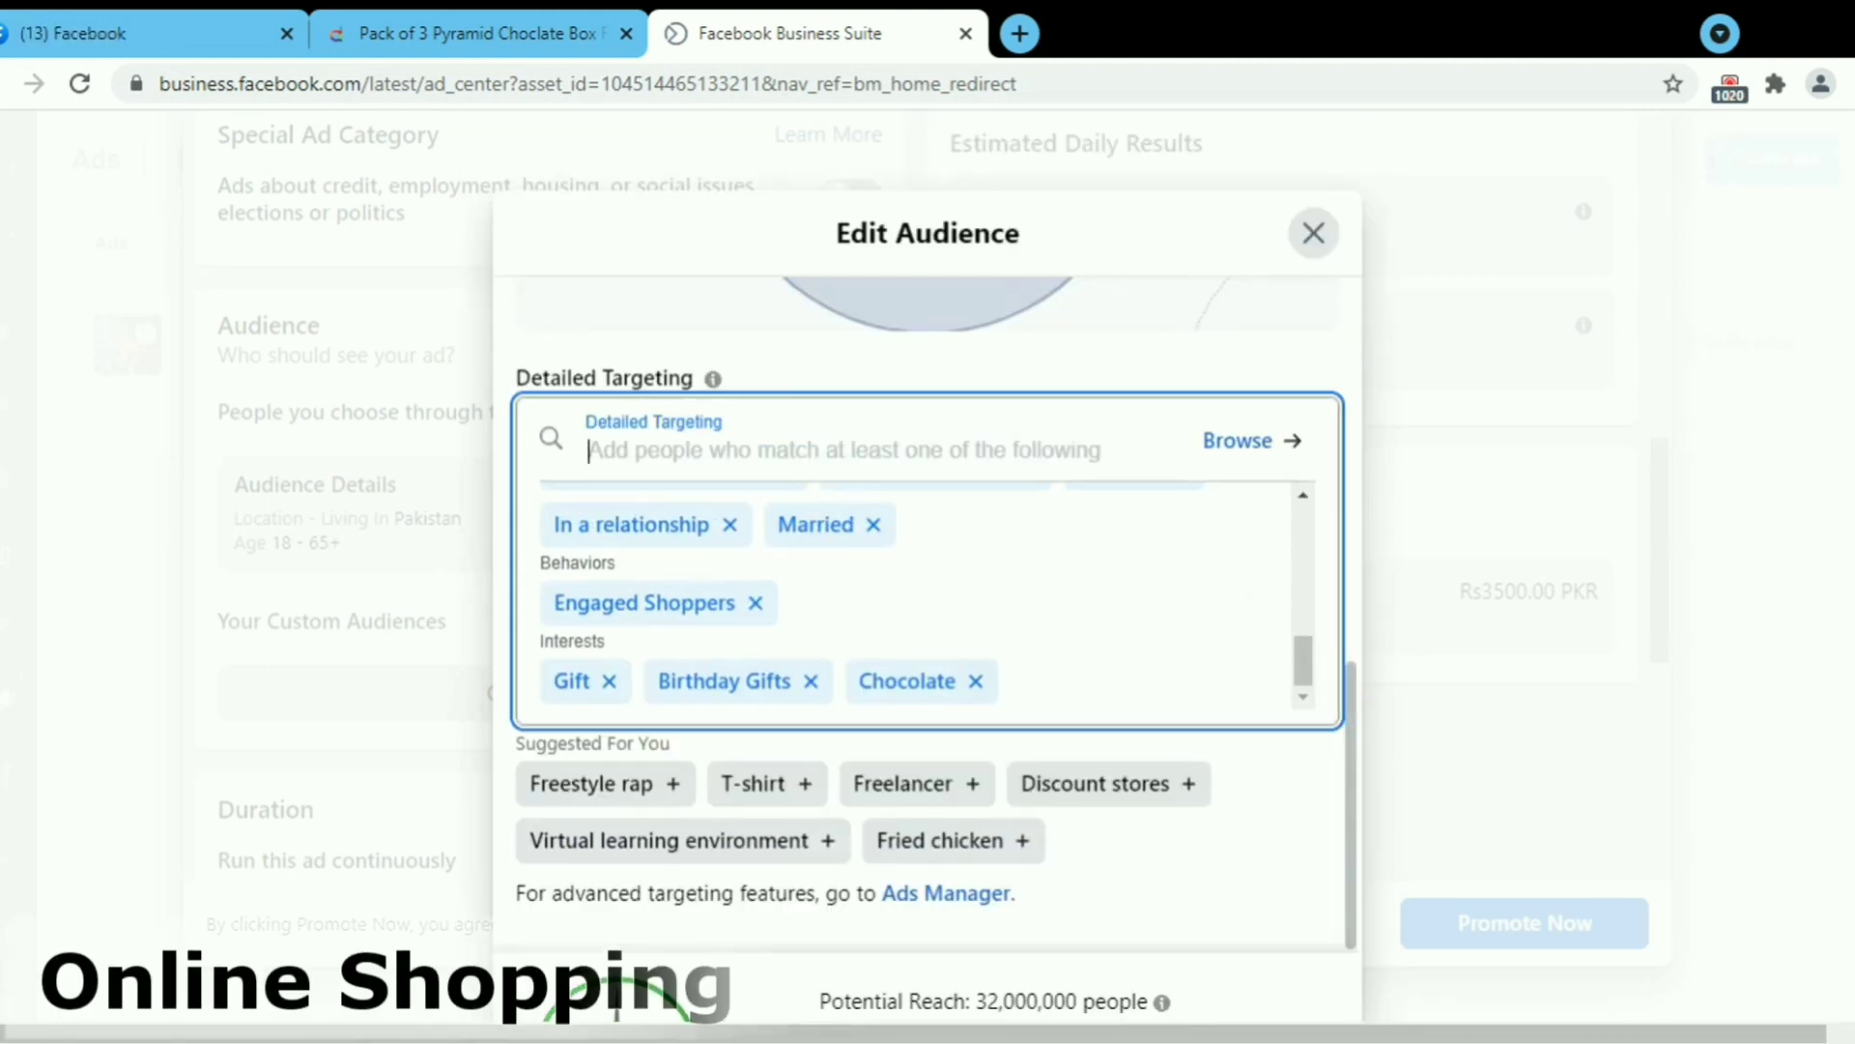
Add Online shopping as a detailed targeting interest.
text(online p)
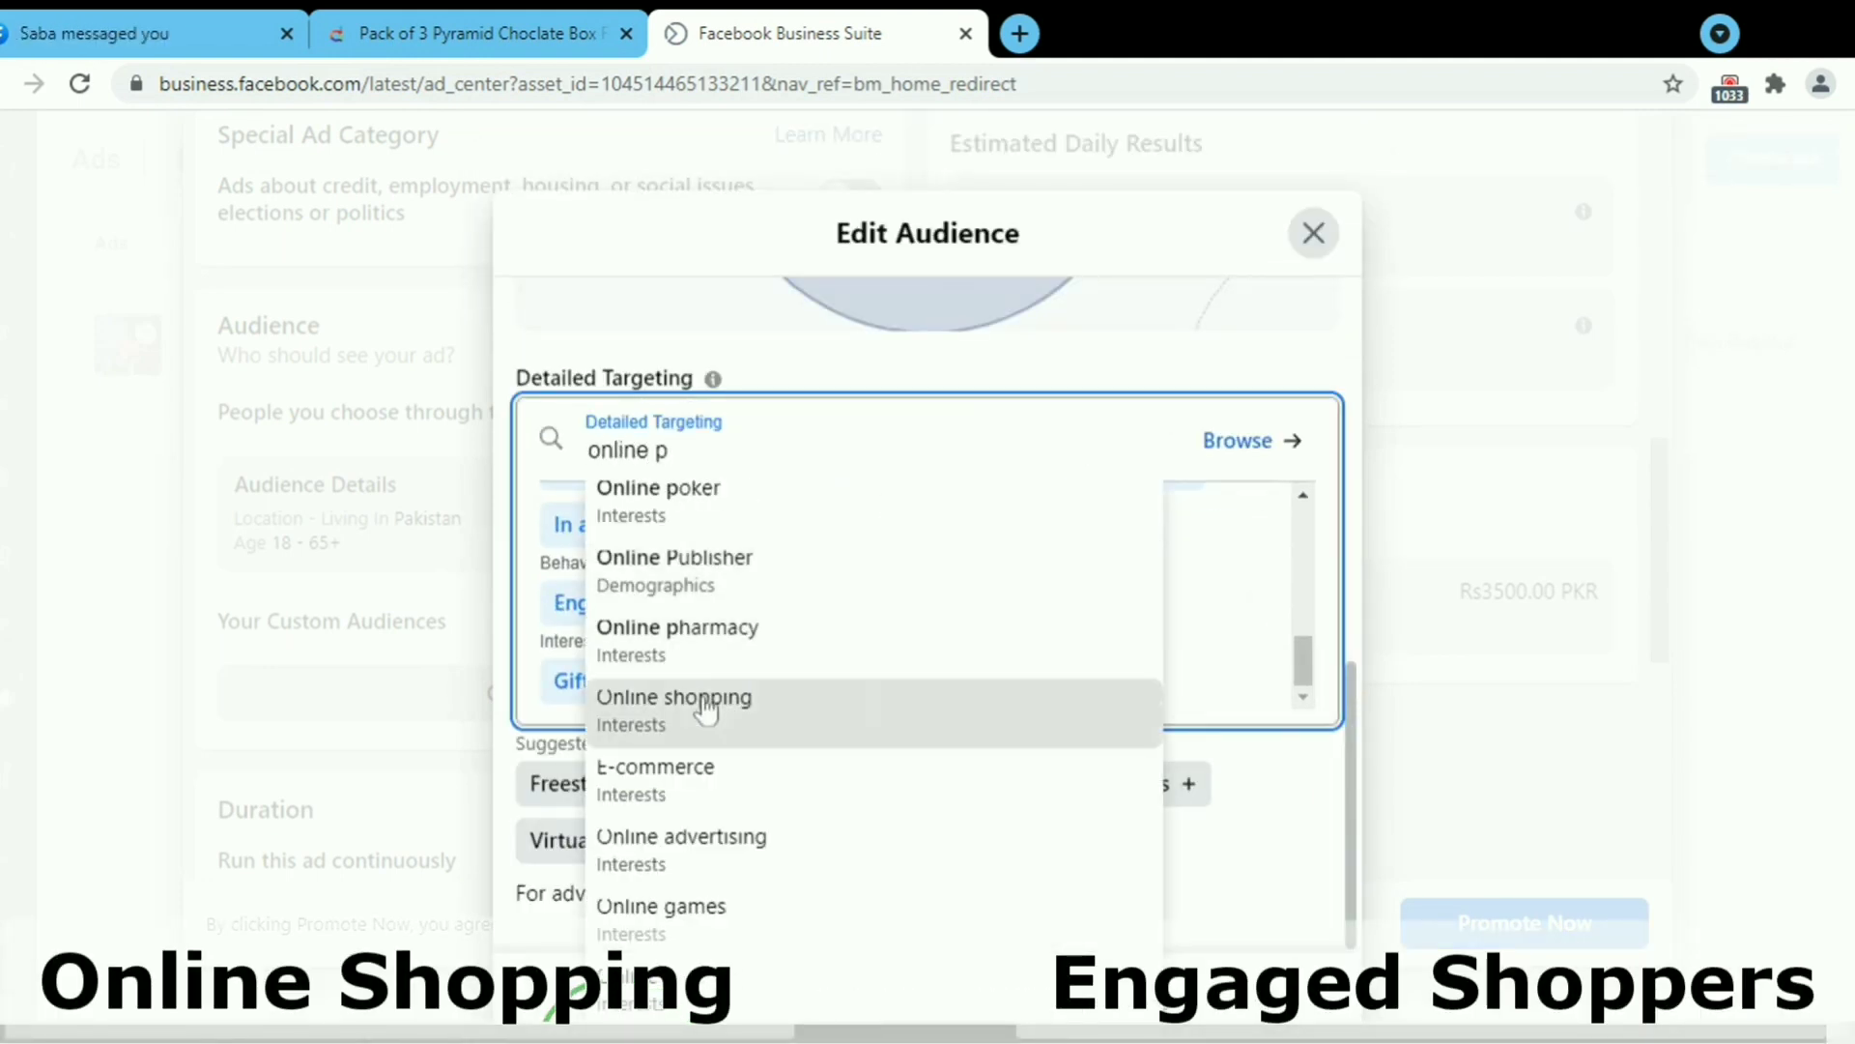
click(676, 710)
scroll(1196, 406, up, 3)
scroll(1196, 405, down, 3)
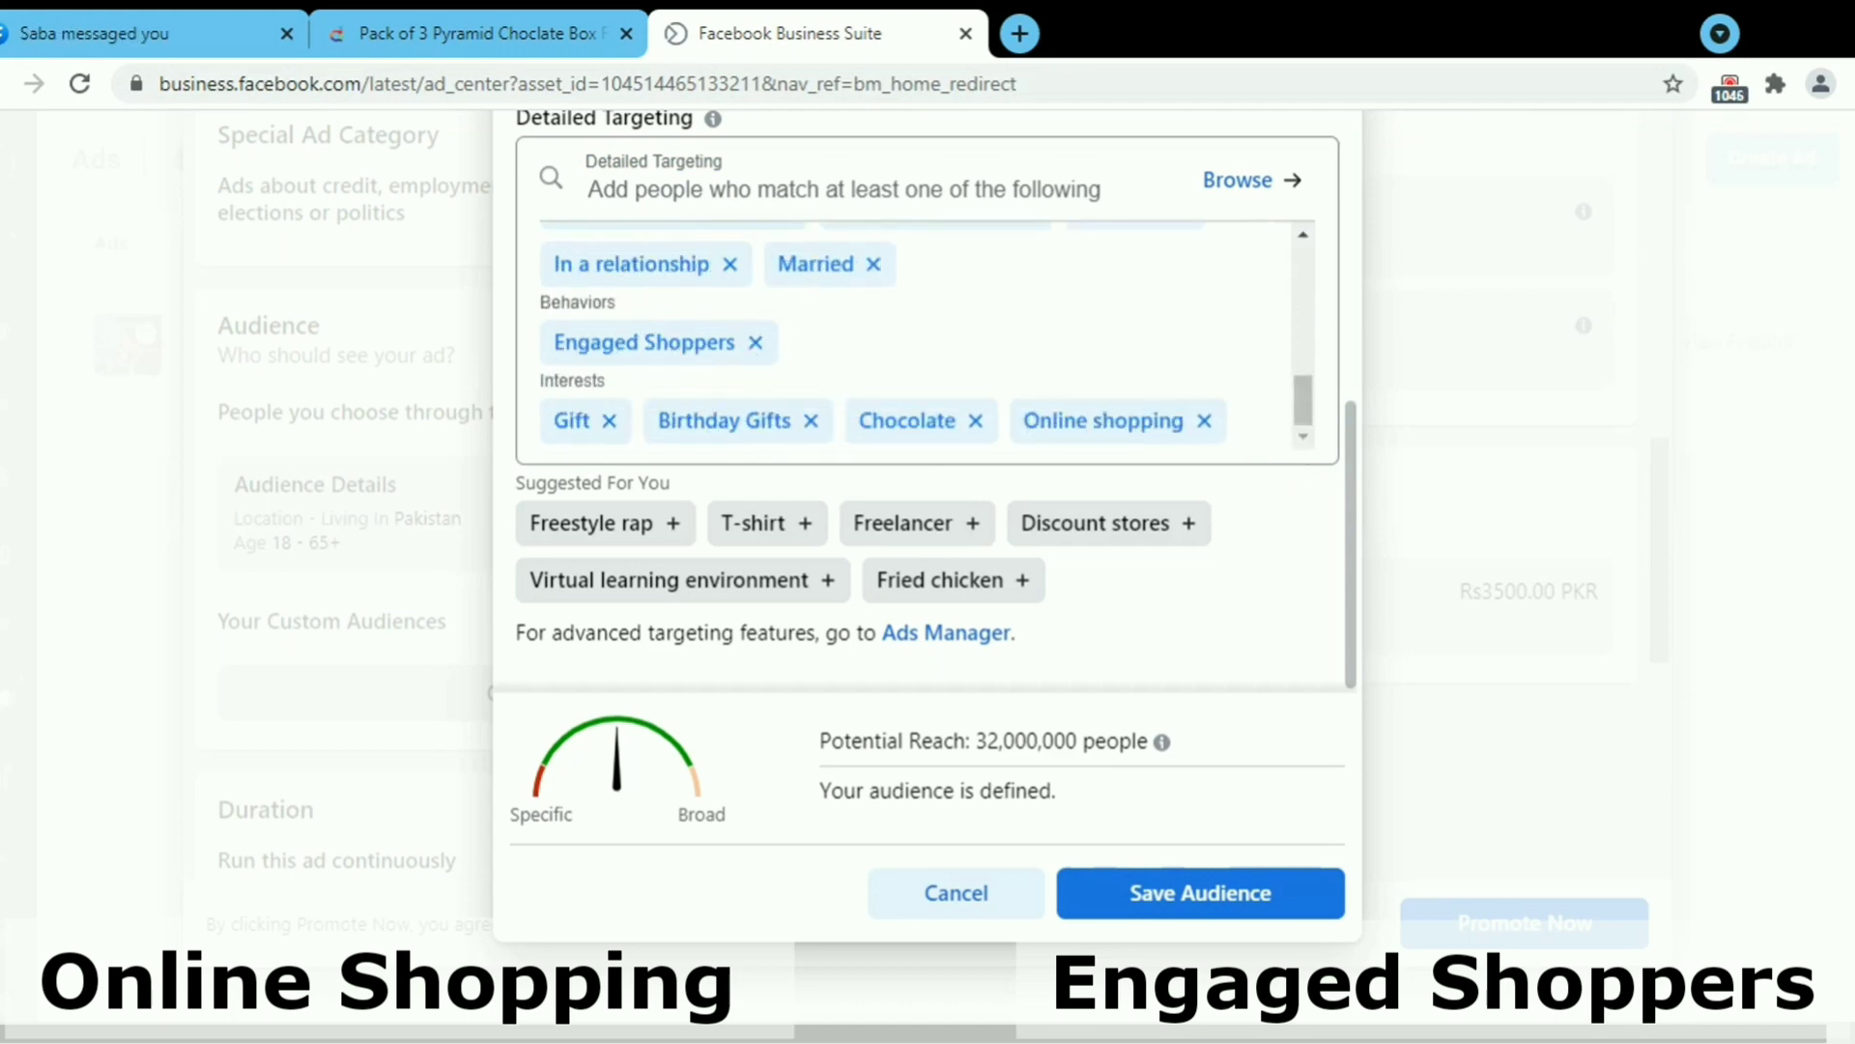
scroll(1197, 629, up, 1)
scroll(1350, 634, up, 5)
scroll(1343, 696, down, 5)
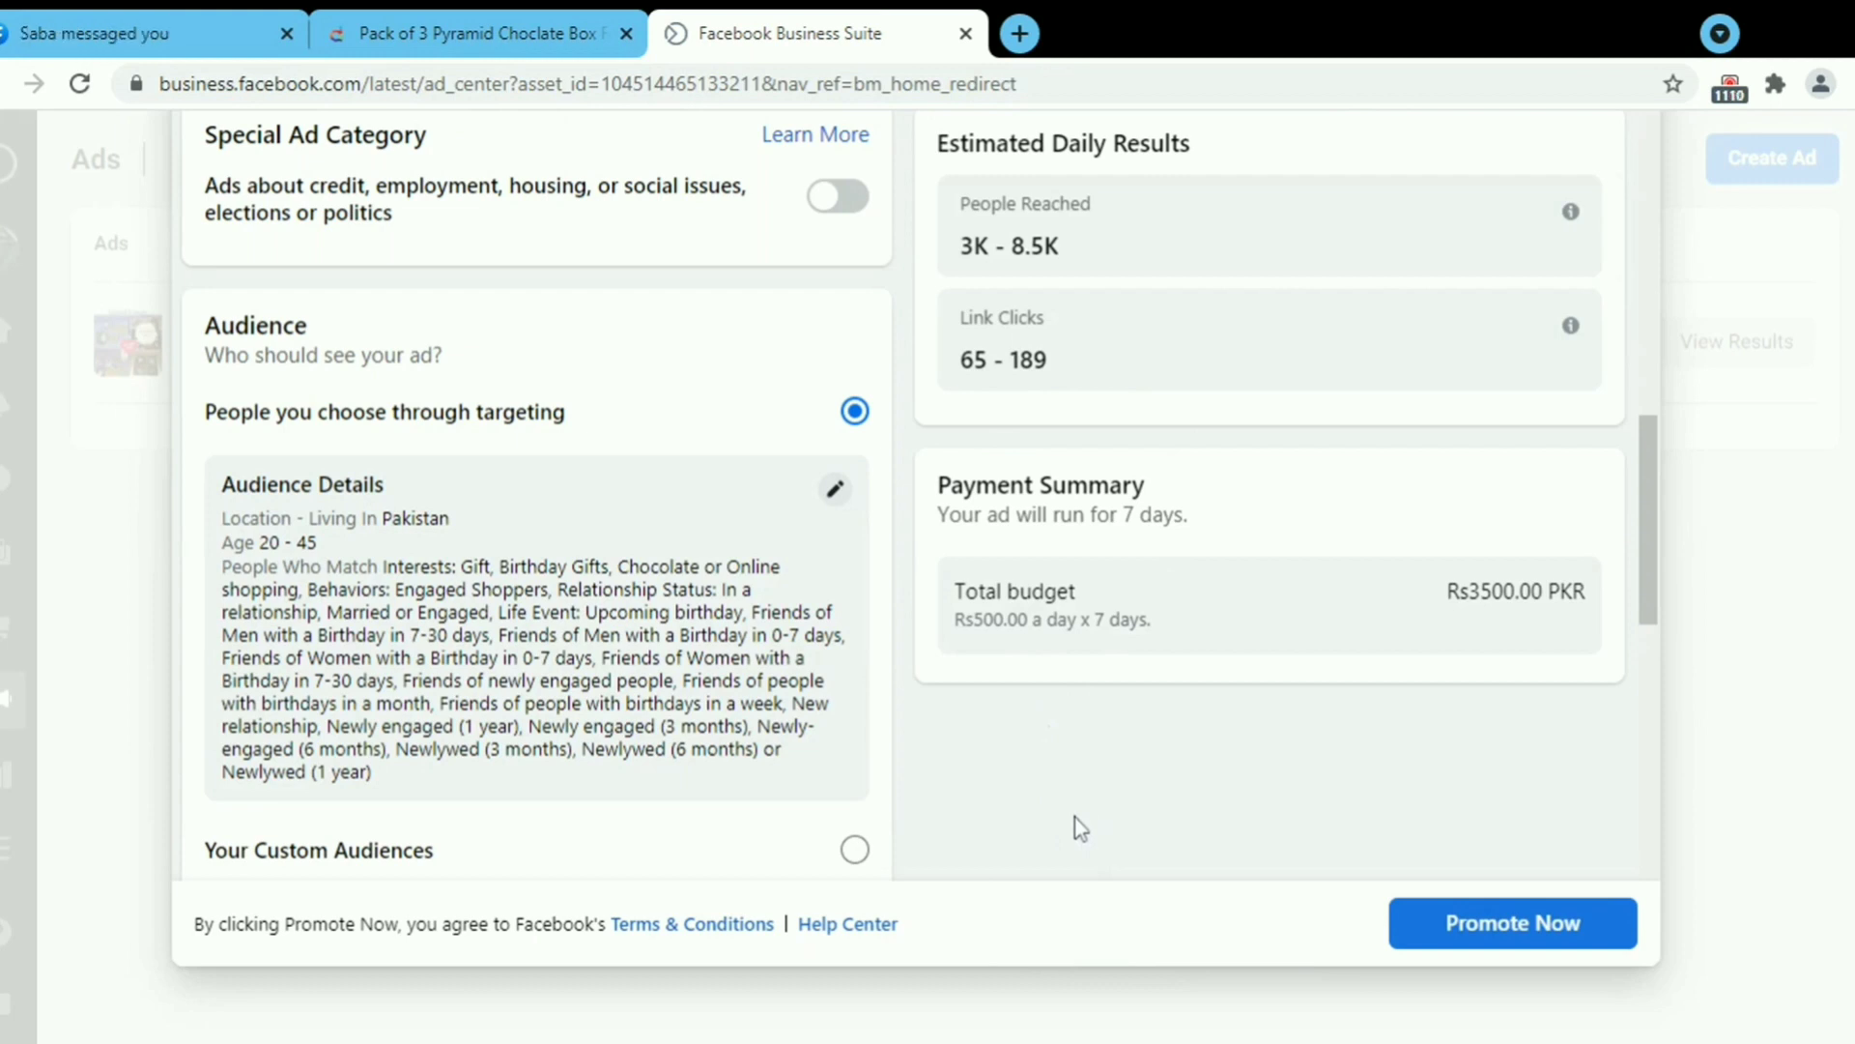
Shorten the ad's run to 4 days and lower the daily budget to Rs200, totalling Rs800.
drag(1650, 601, 1637, 736)
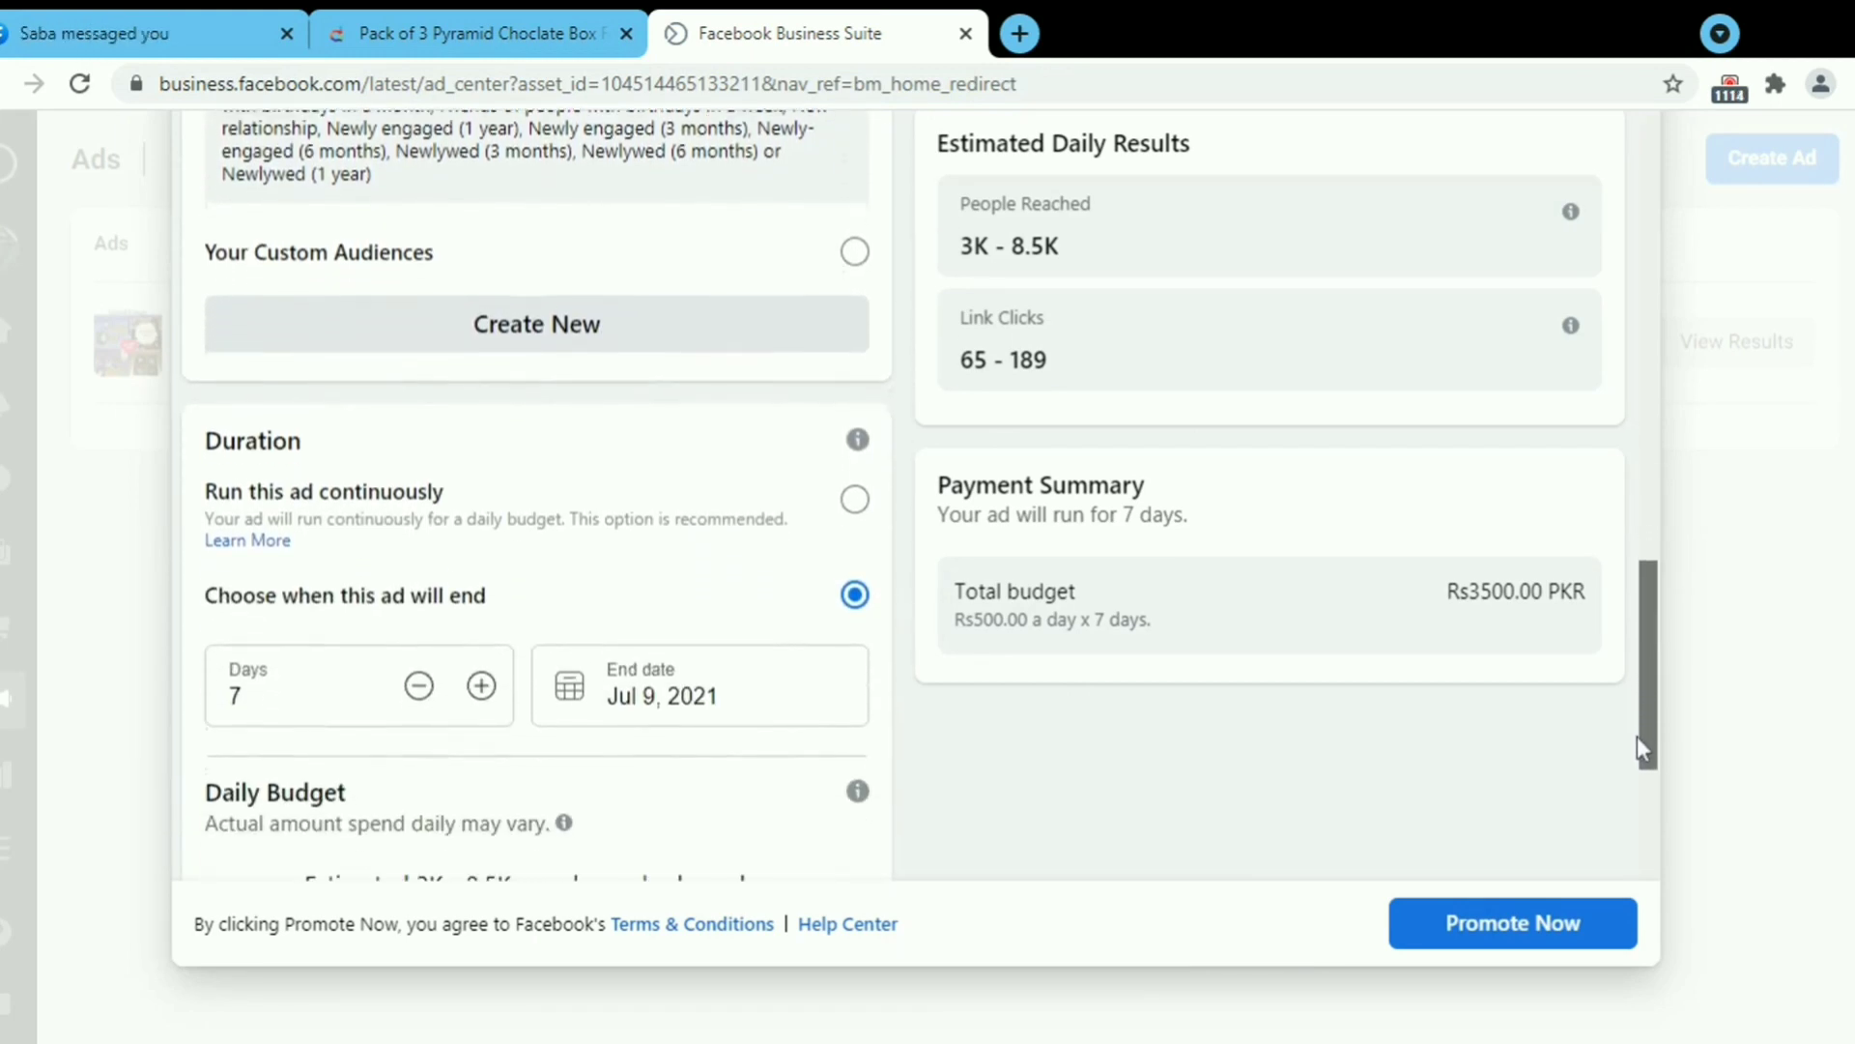
click(413, 699)
click(413, 699)
click(413, 700)
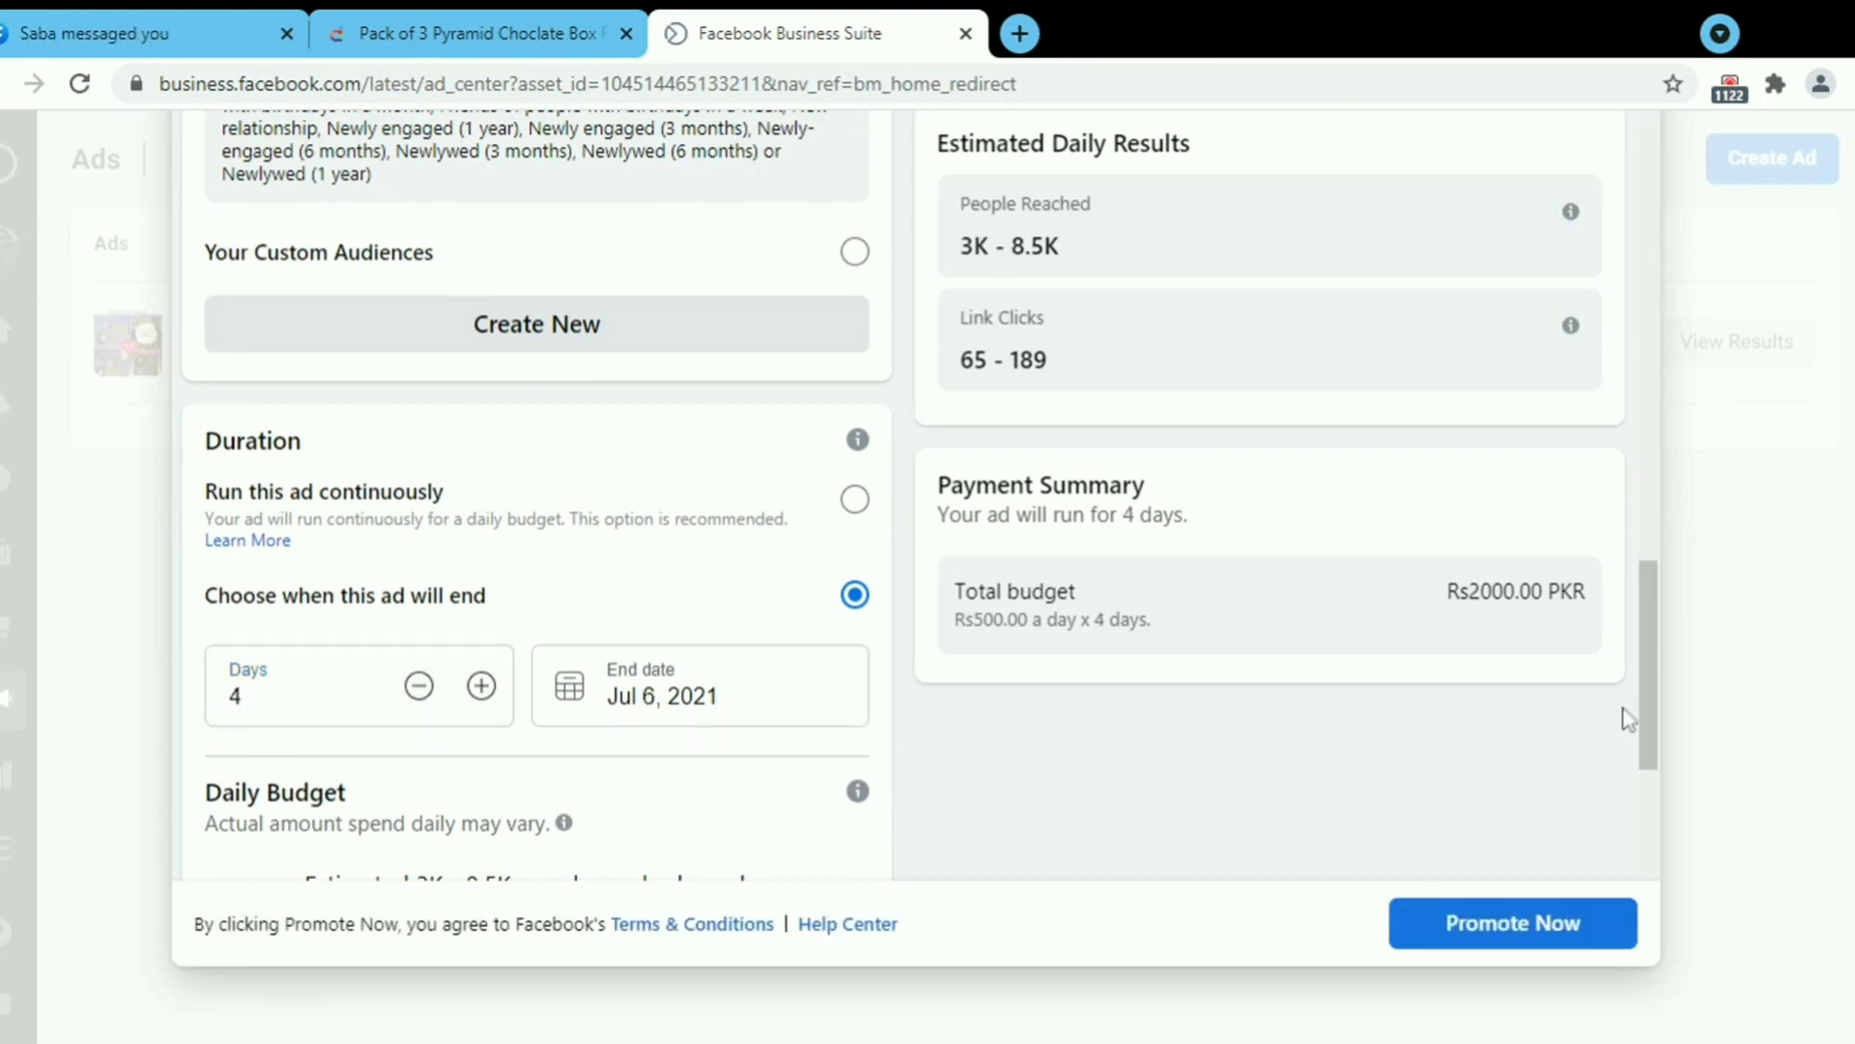
drag(1654, 722, 1644, 786)
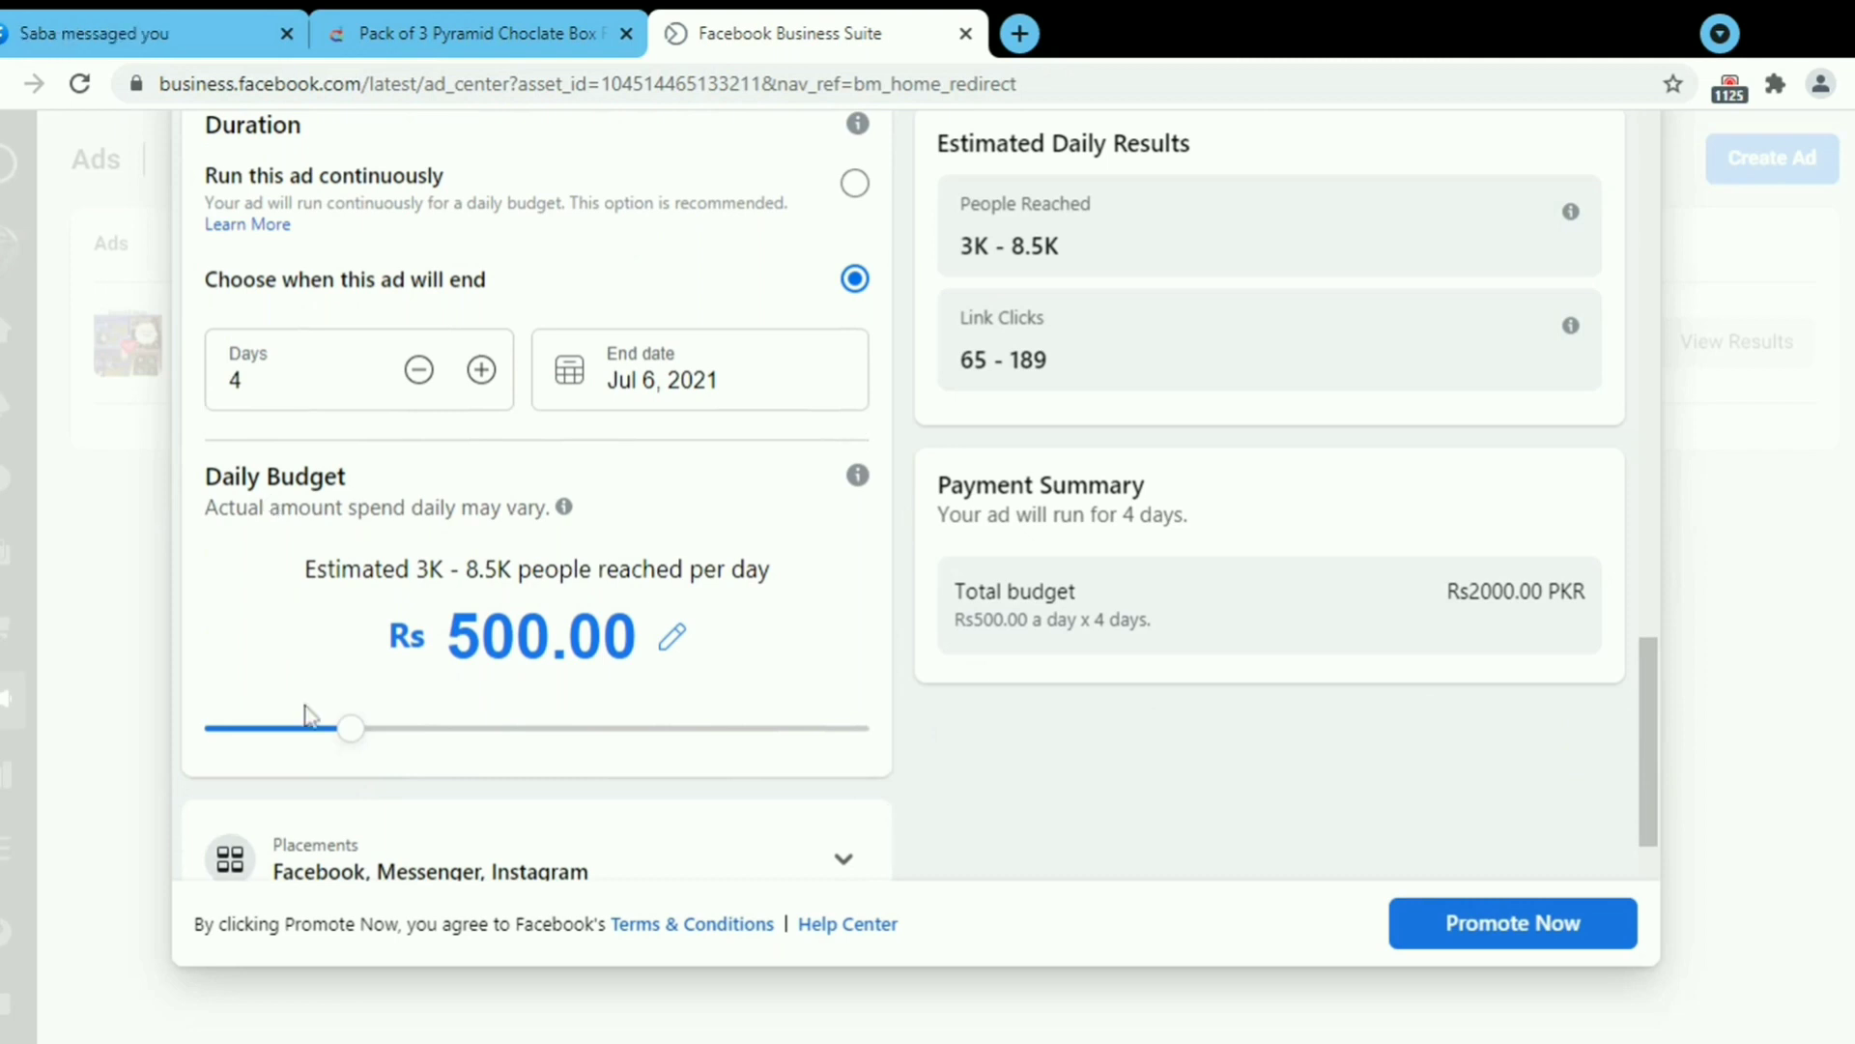
drag(365, 740, 225, 732)
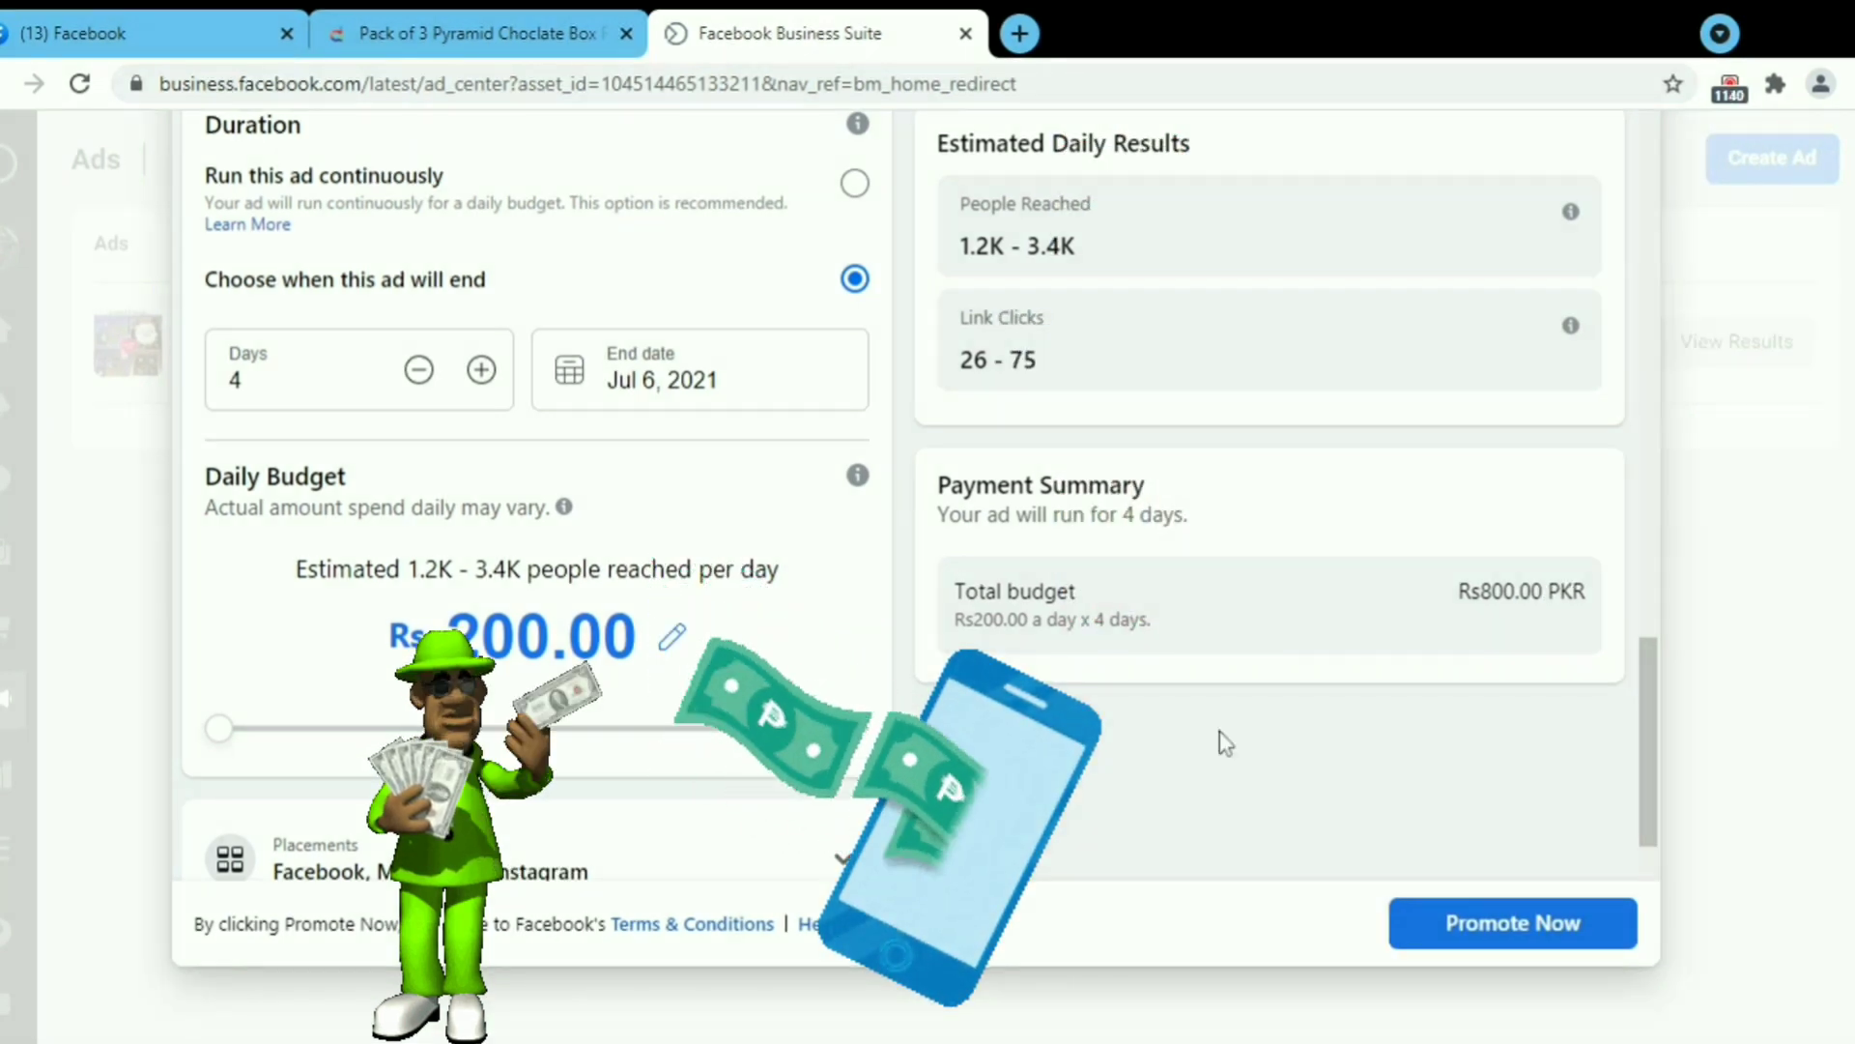
Remove Messenger from the ad's placements, keeping only Facebook and Instagram.
scroll(1629, 770, down, 3)
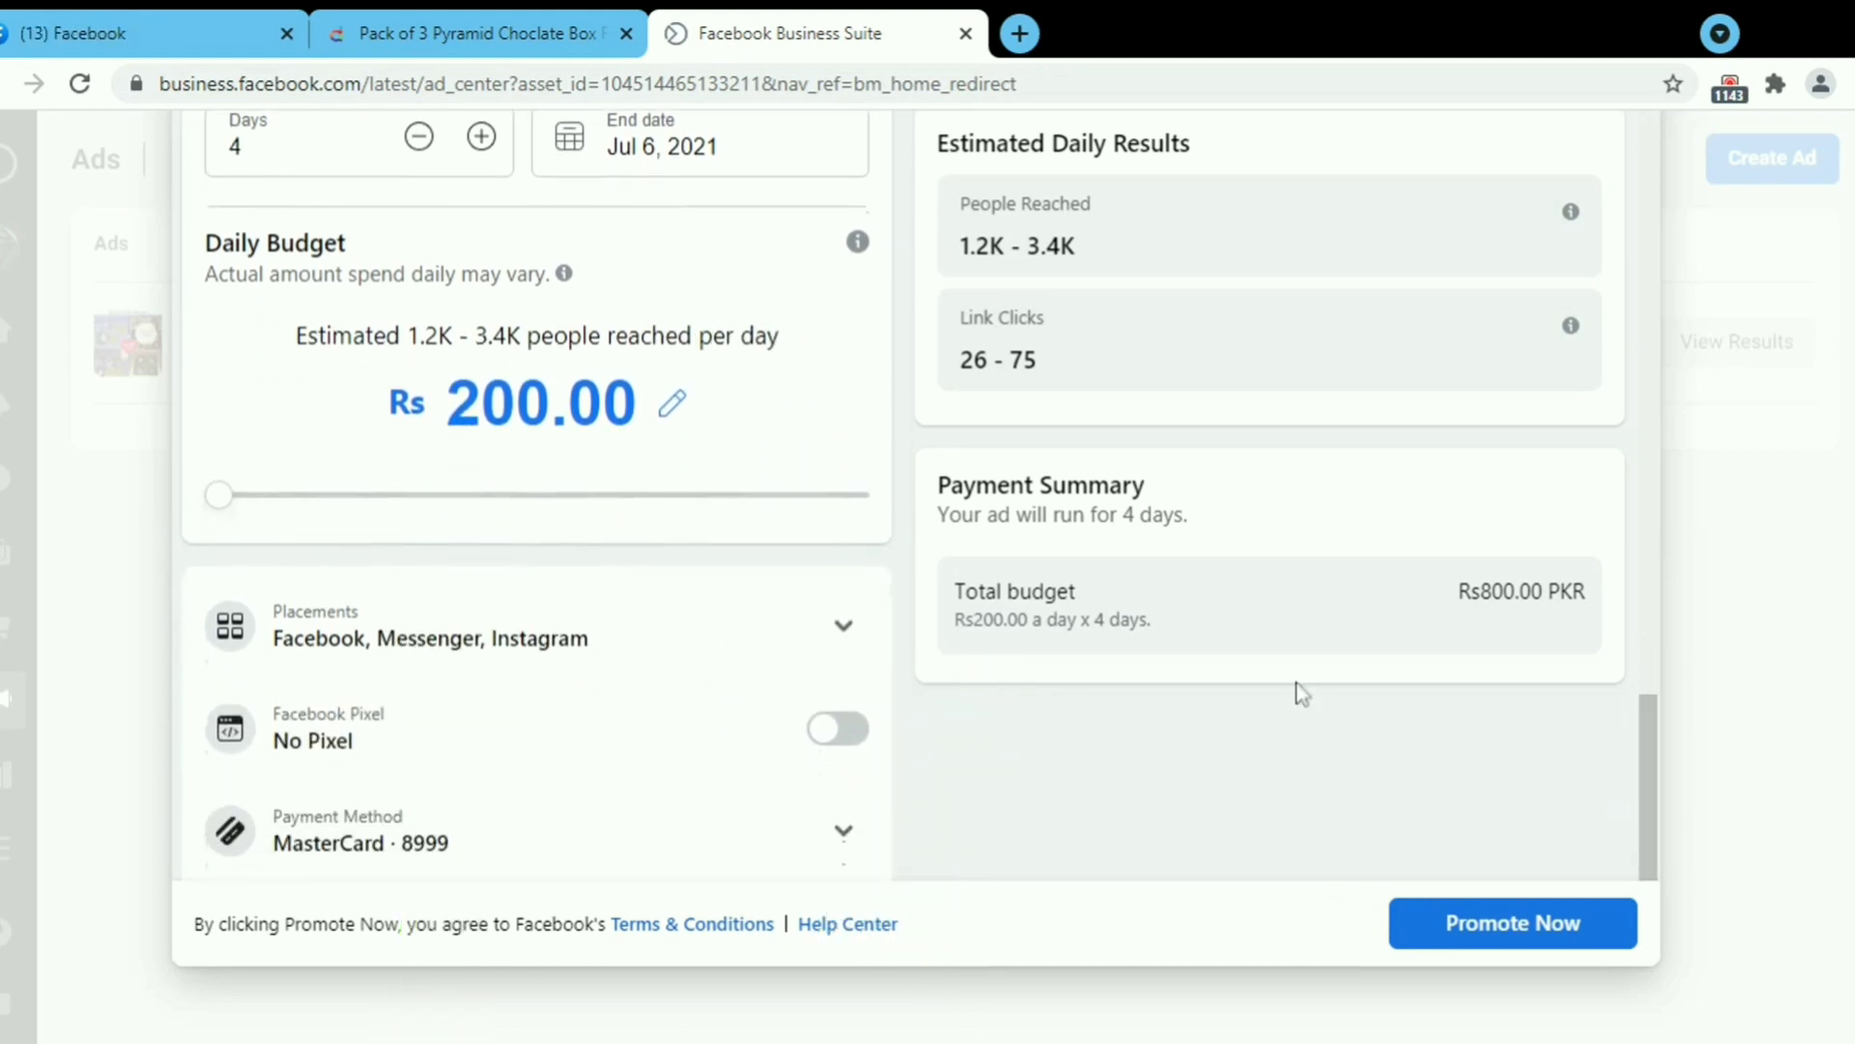
click(844, 627)
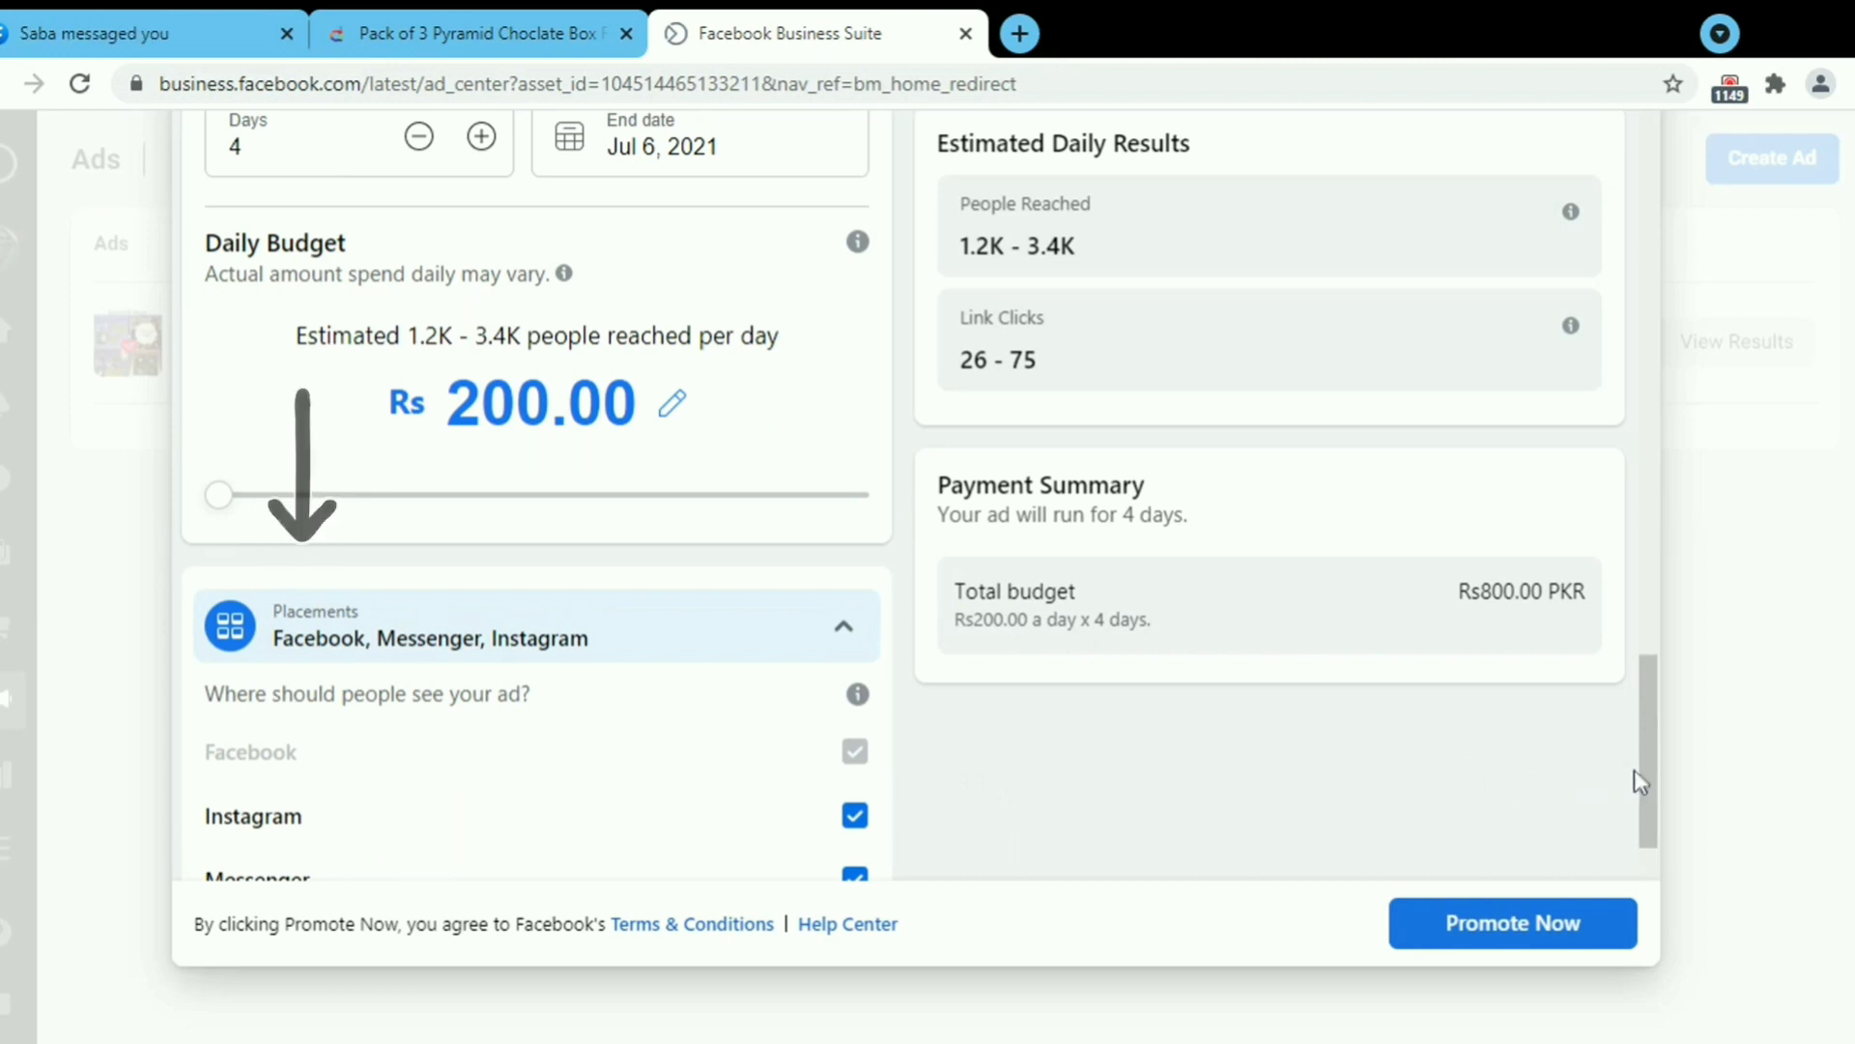
scroll(1450, 744, down, 2)
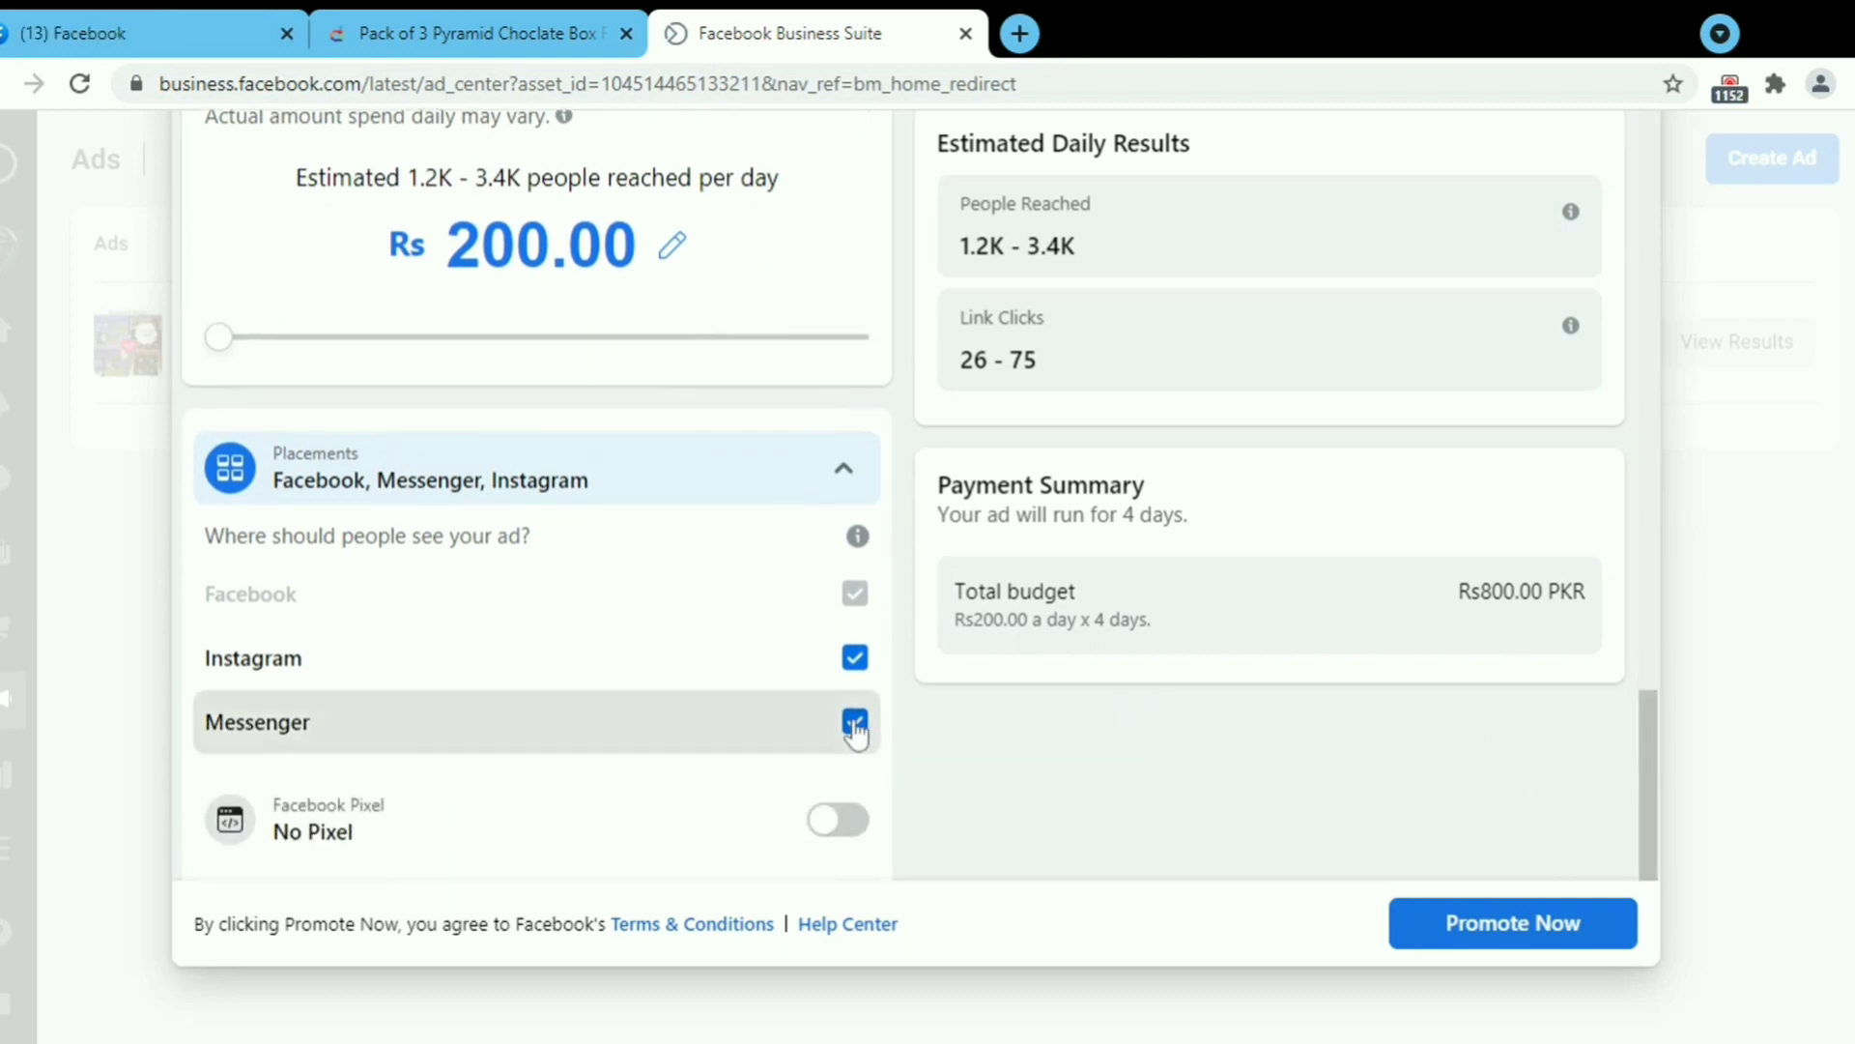
click(854, 723)
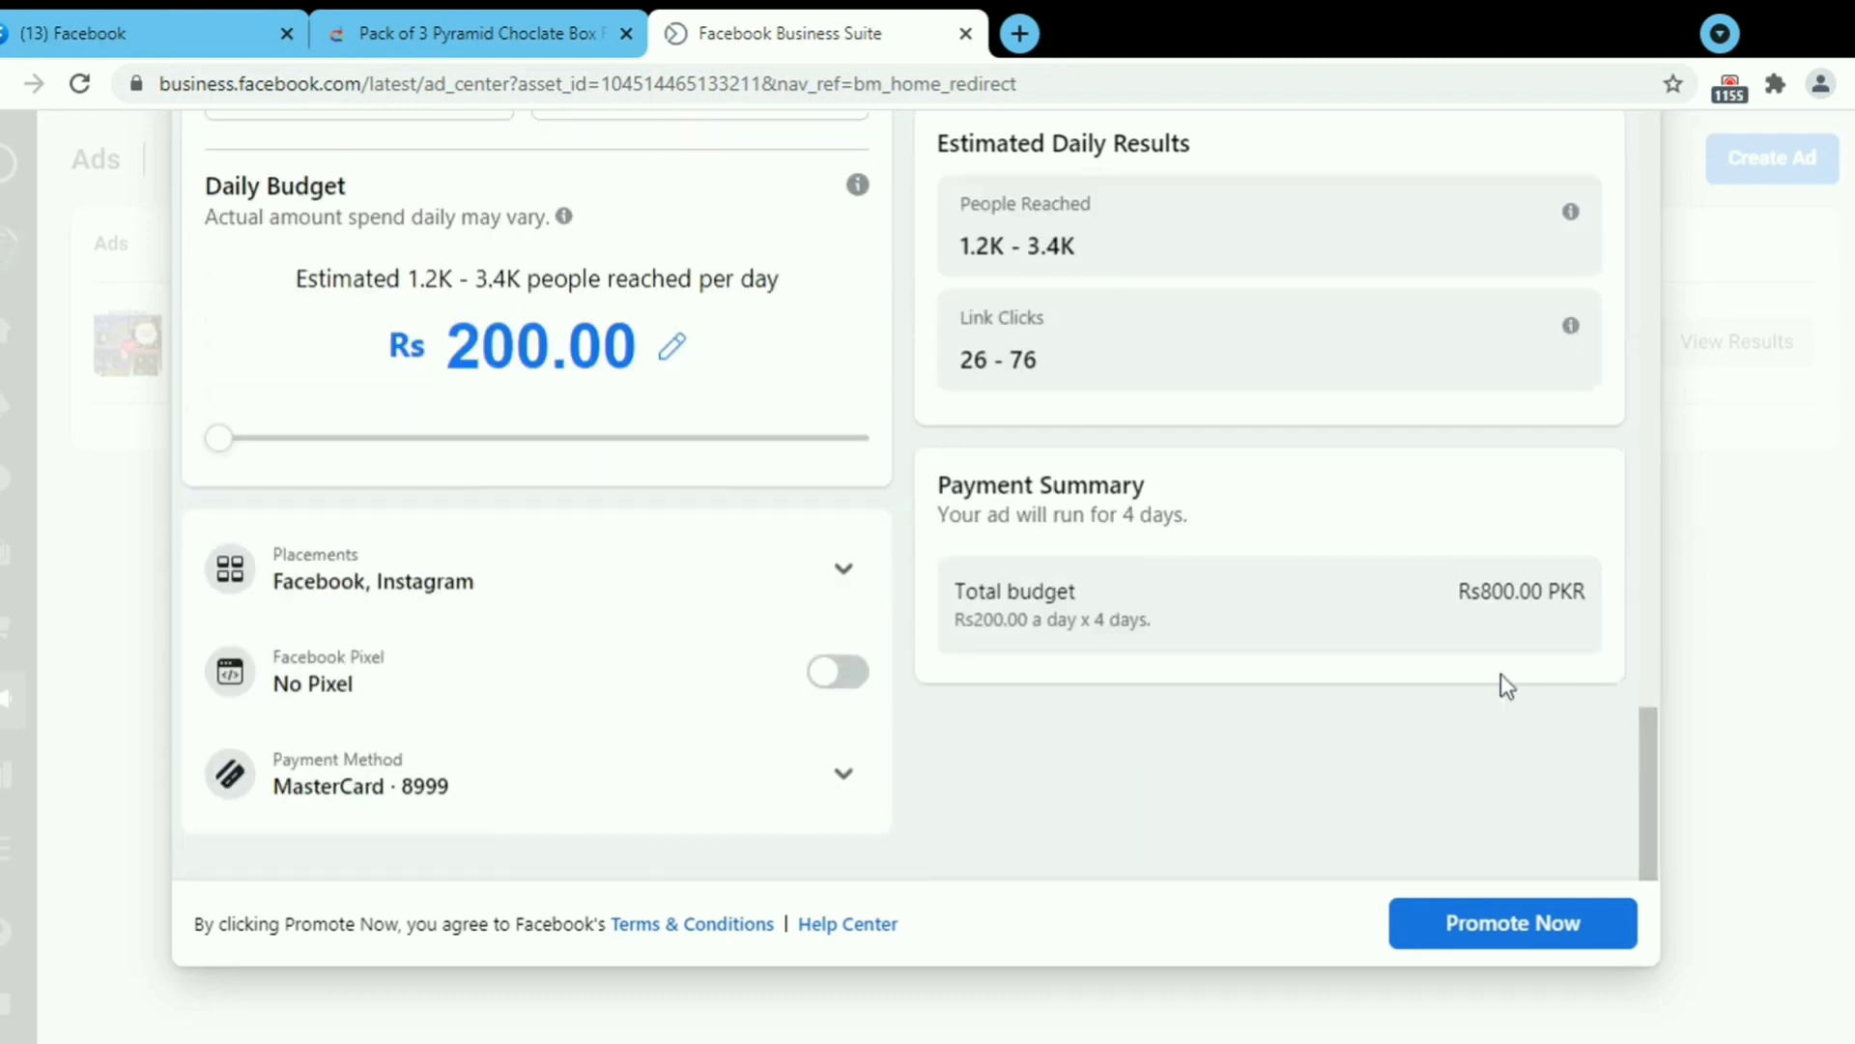
drag(1657, 788, 1675, 331)
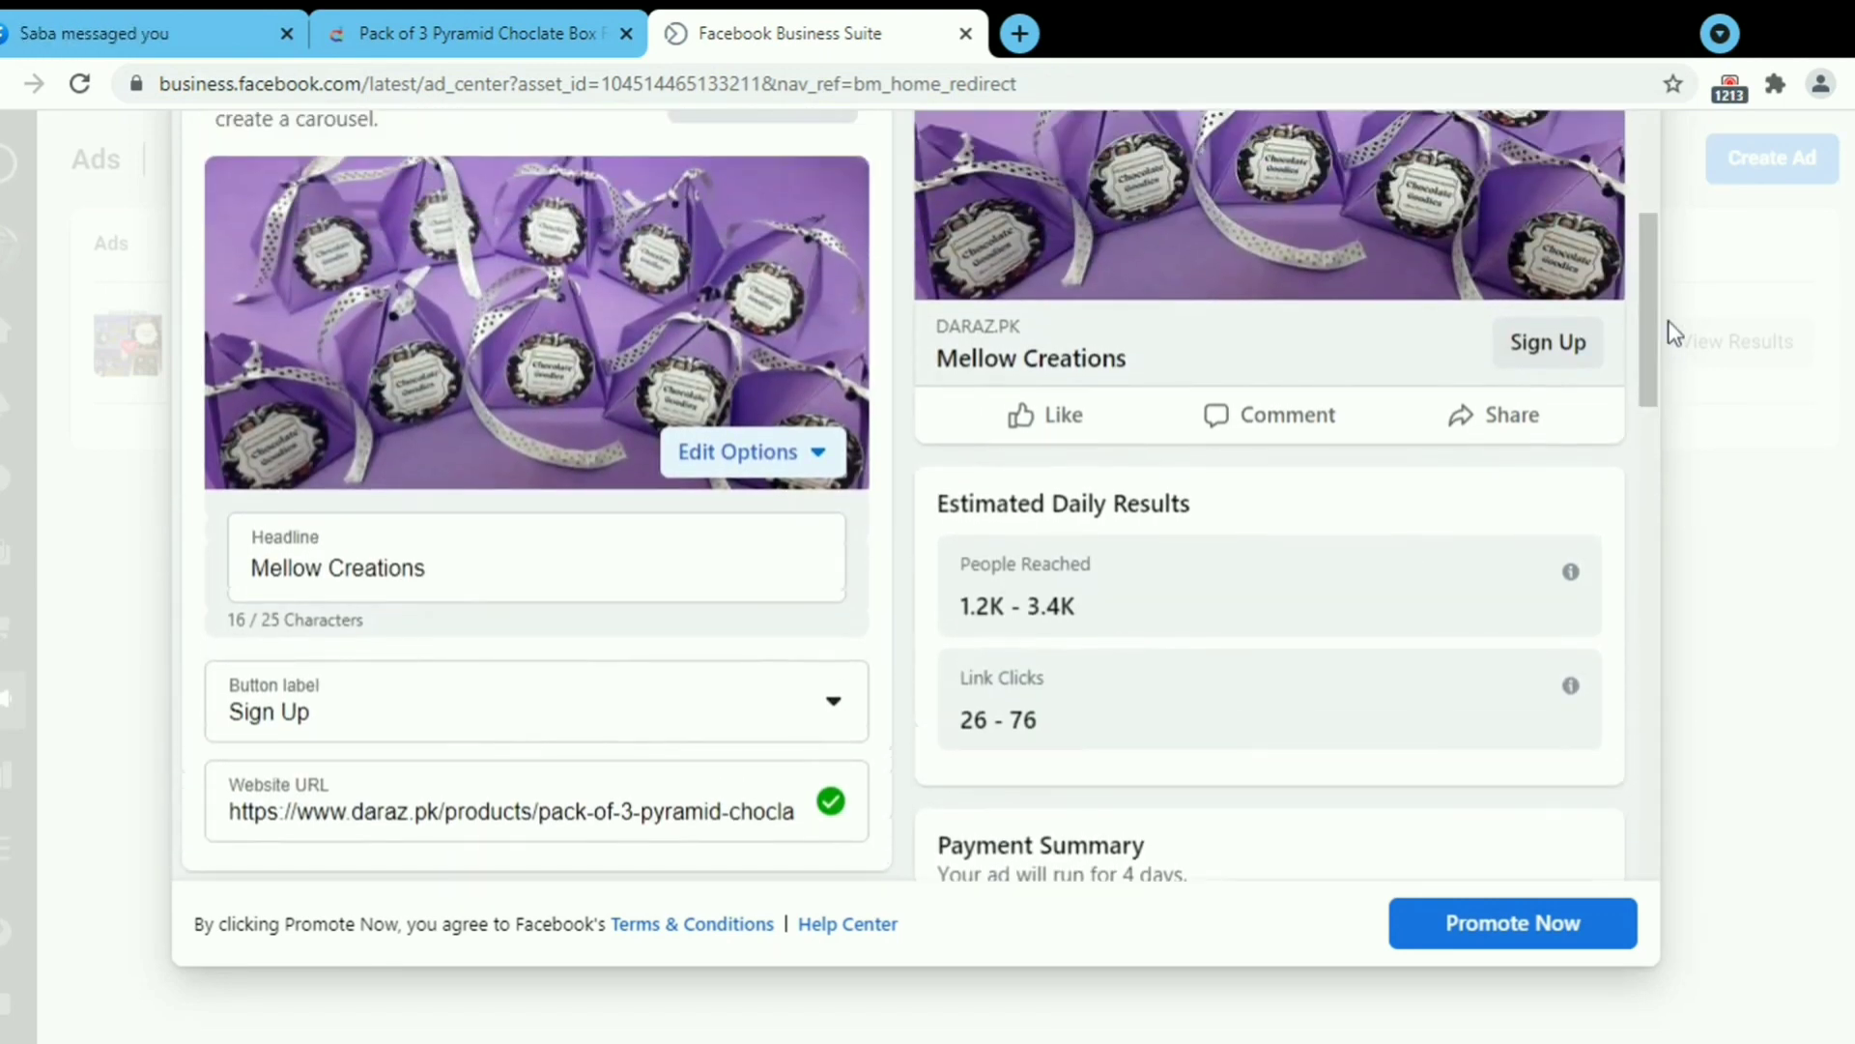
Change the ad's button label from Sign Up to Shop Now and submit the ad.
click(831, 702)
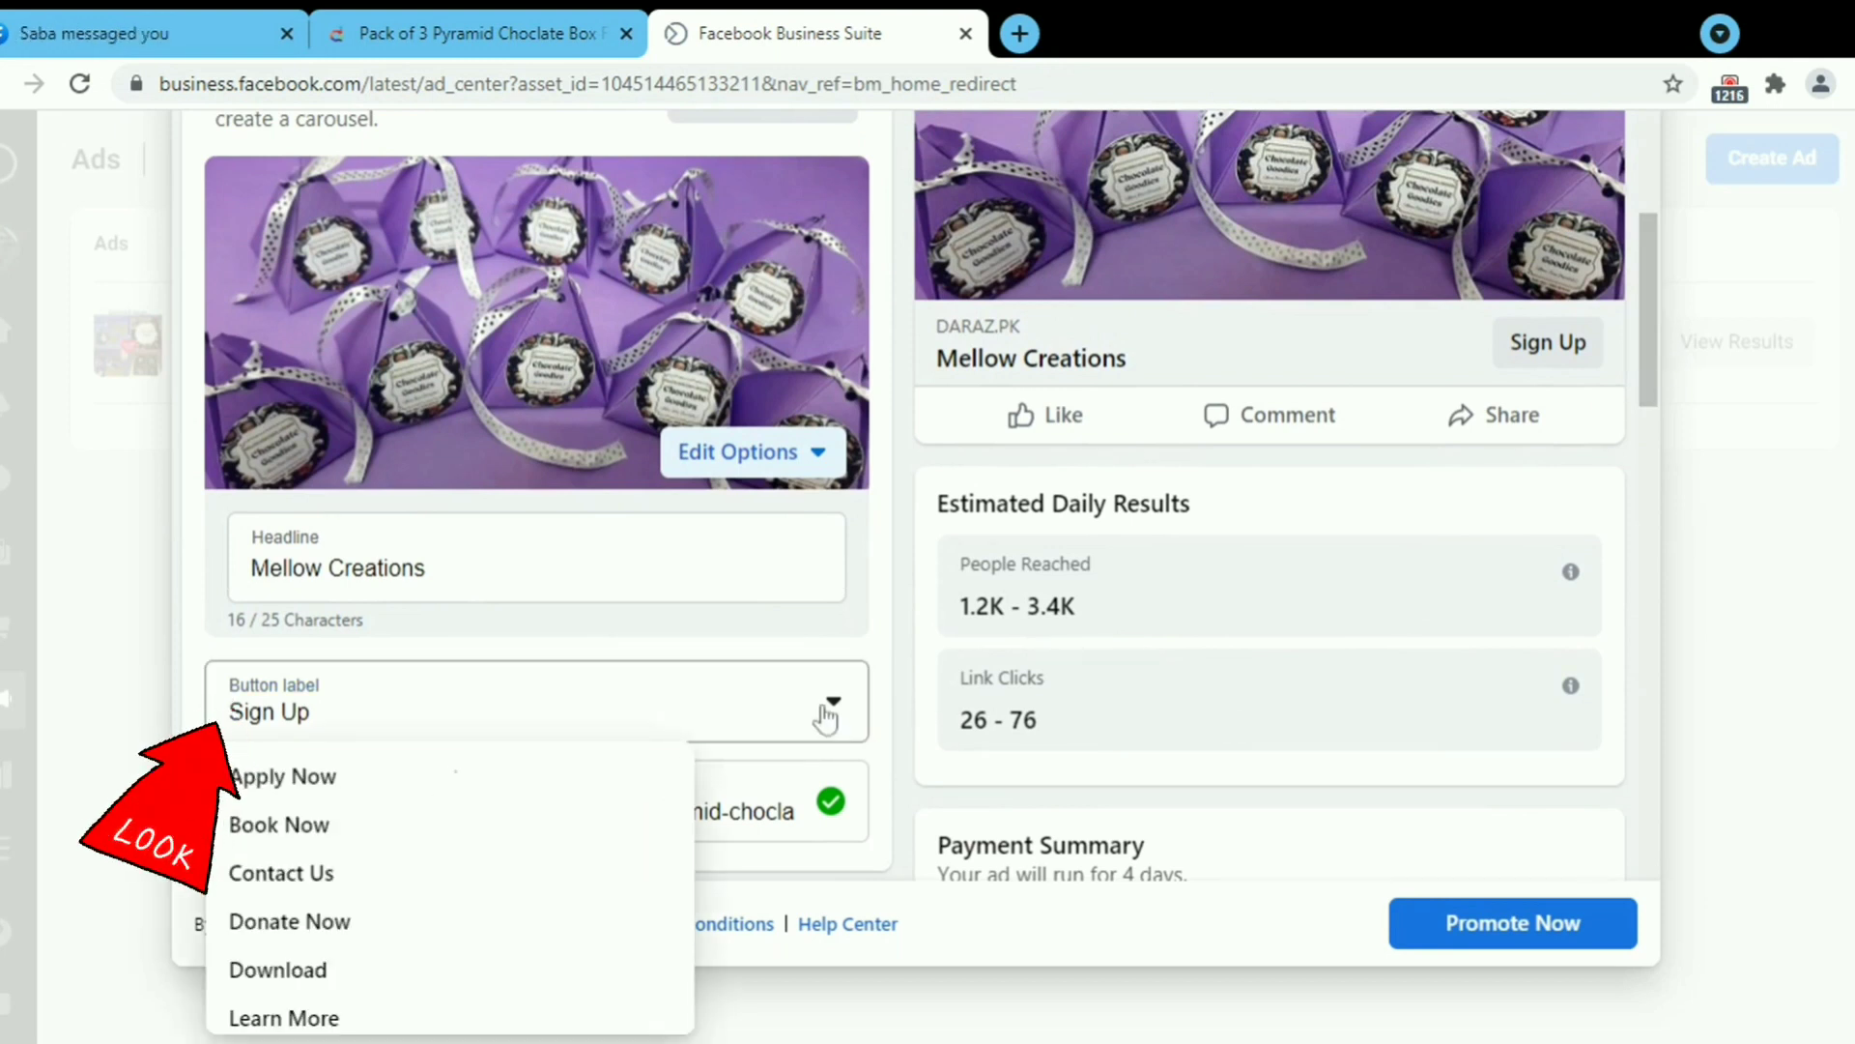
scroll(587, 838, down, 4)
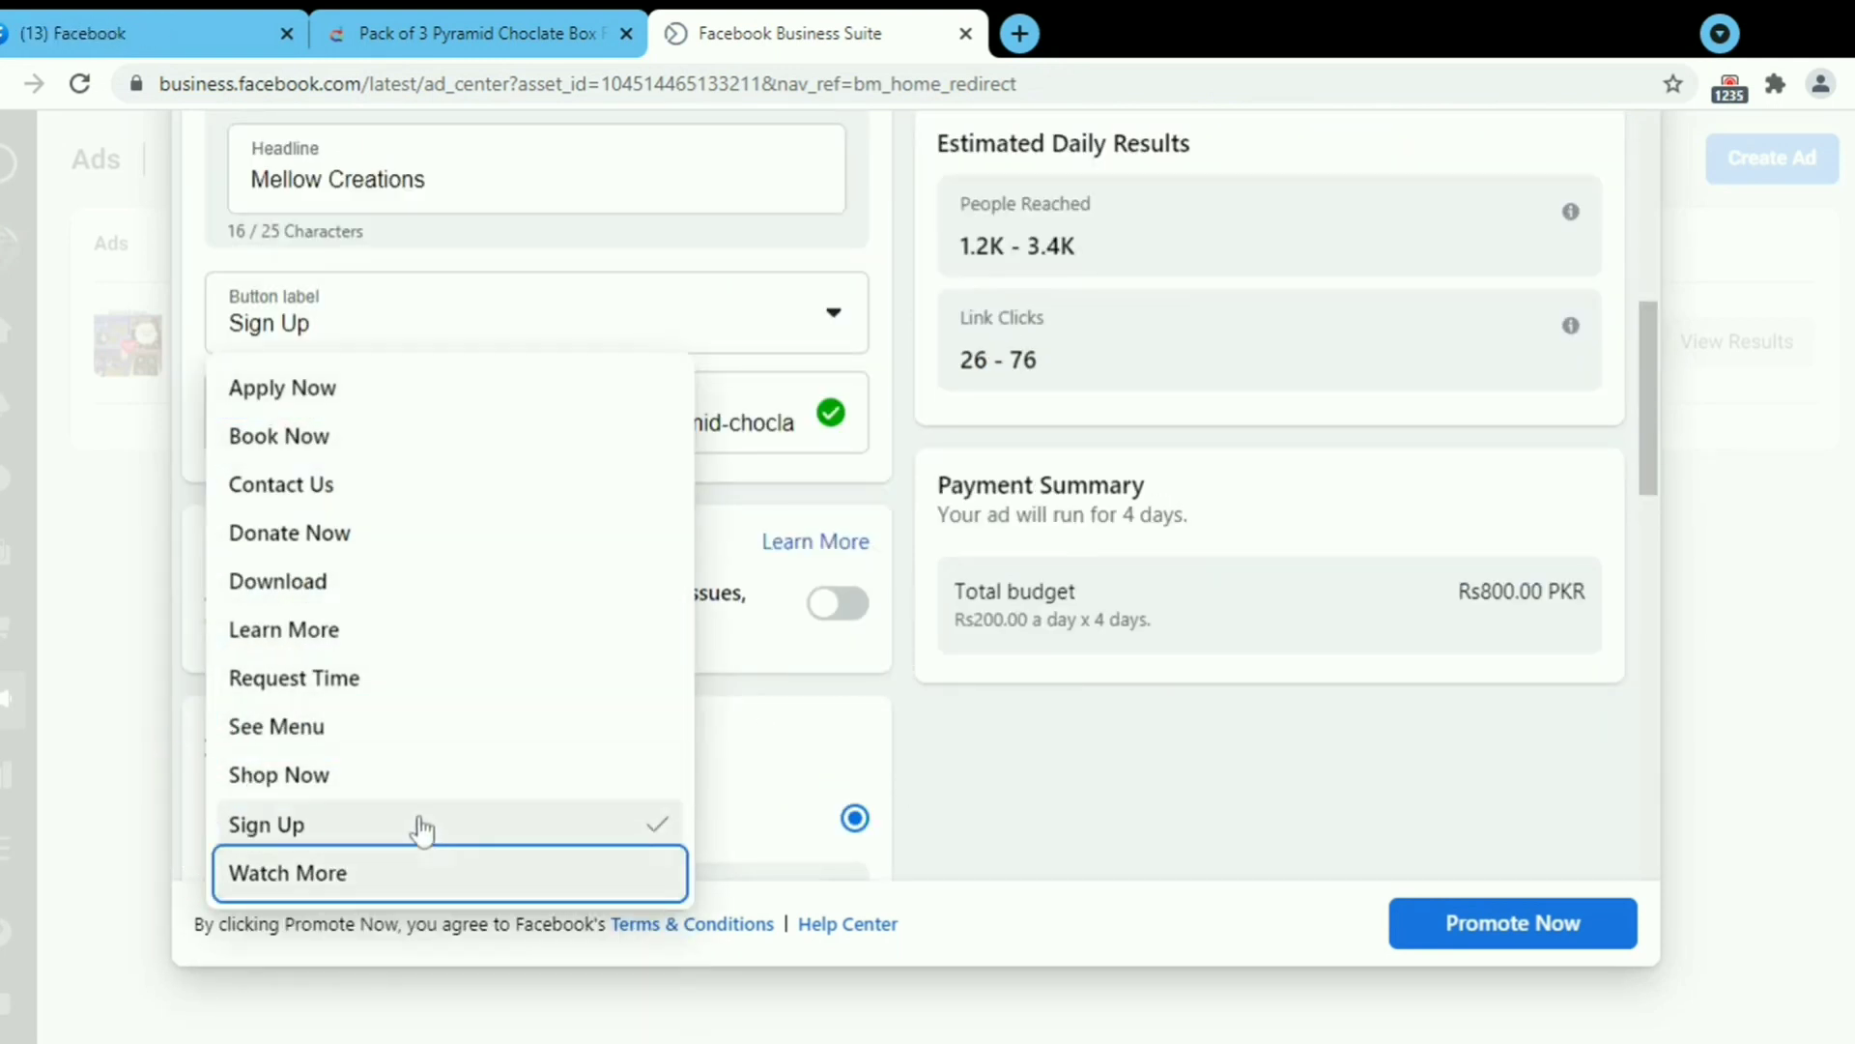
click(281, 774)
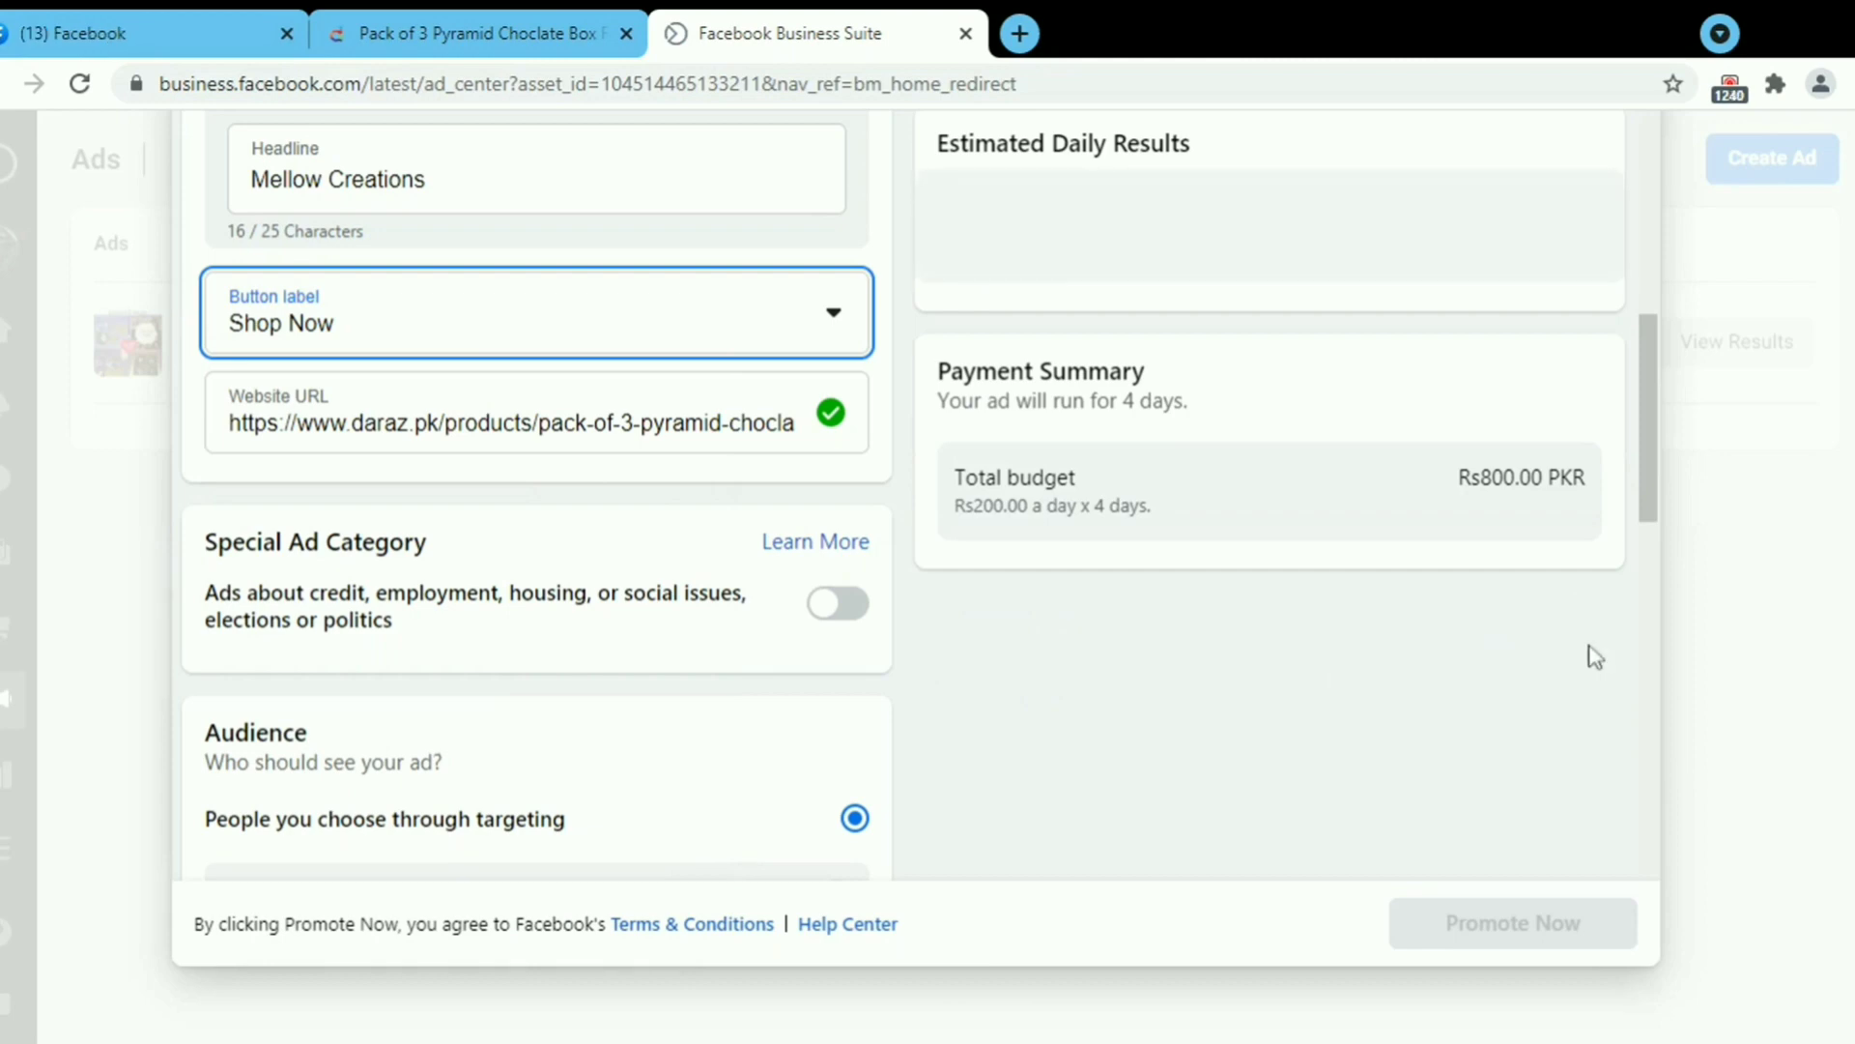
drag(1648, 471, 1637, 309)
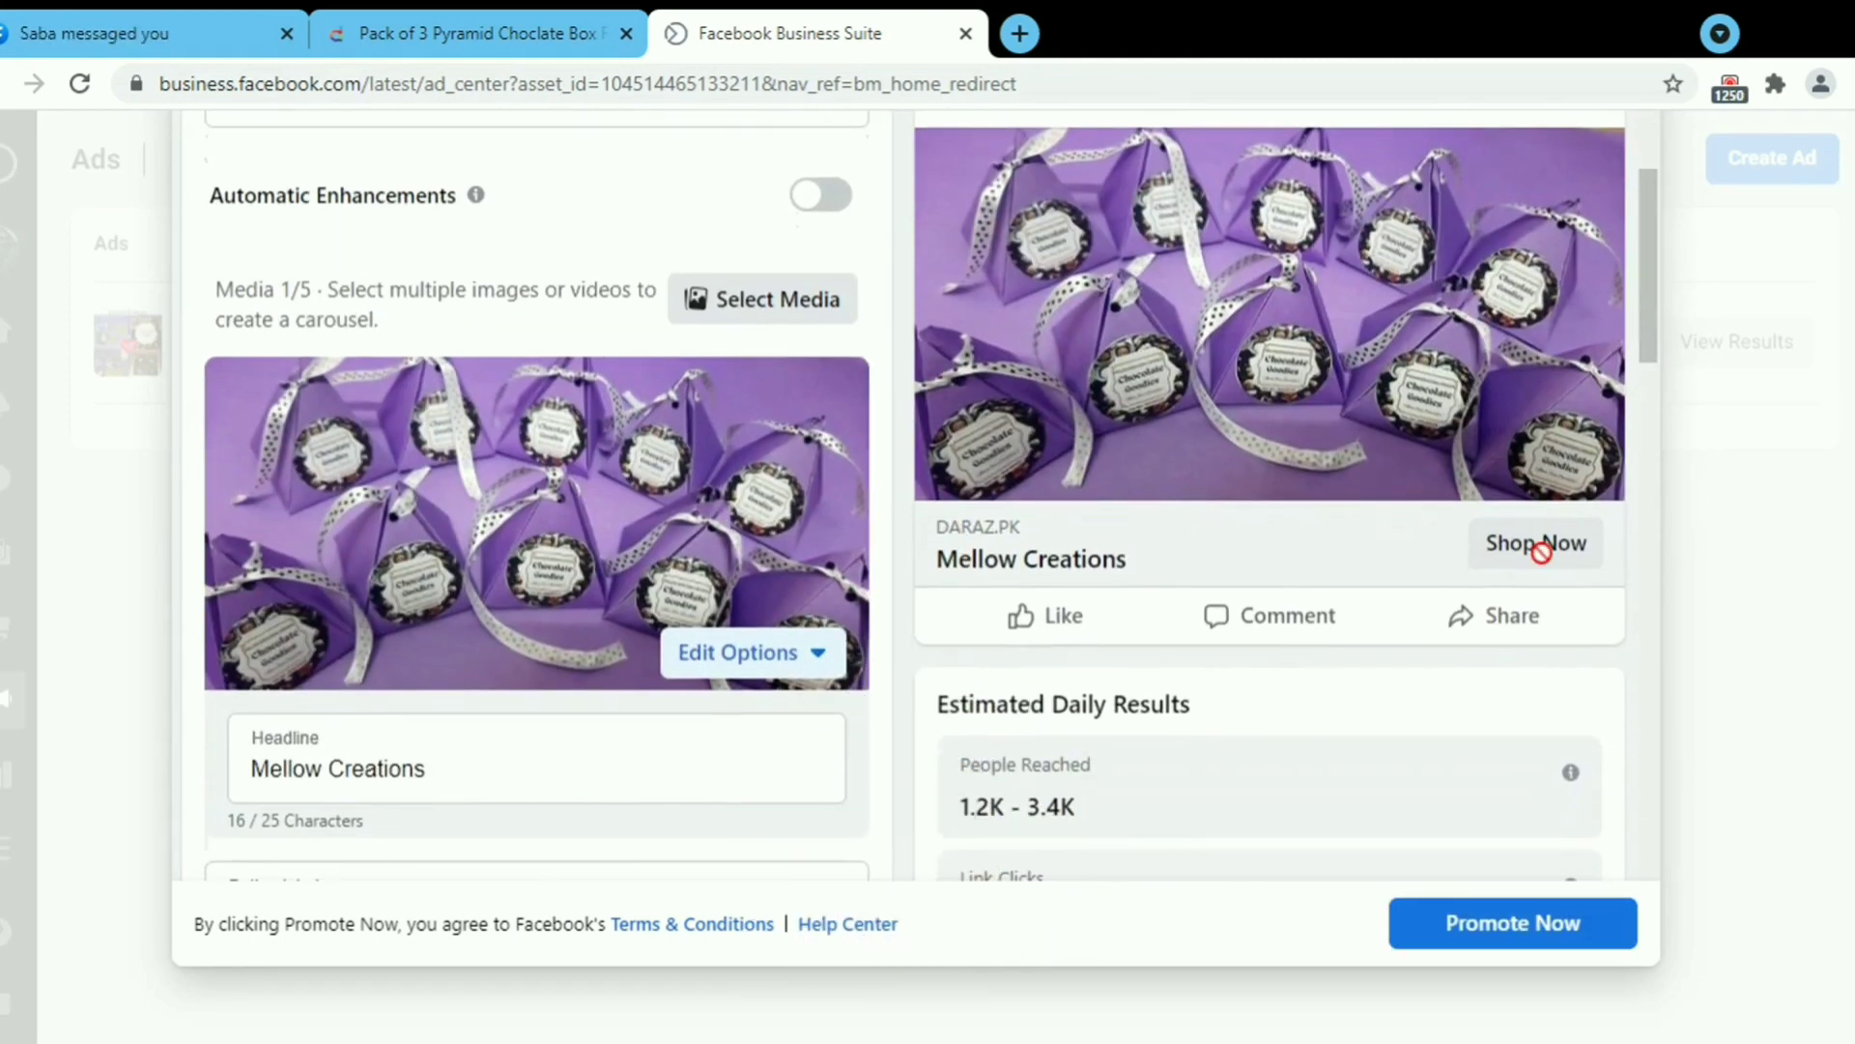
scroll(1546, 580, down, 10)
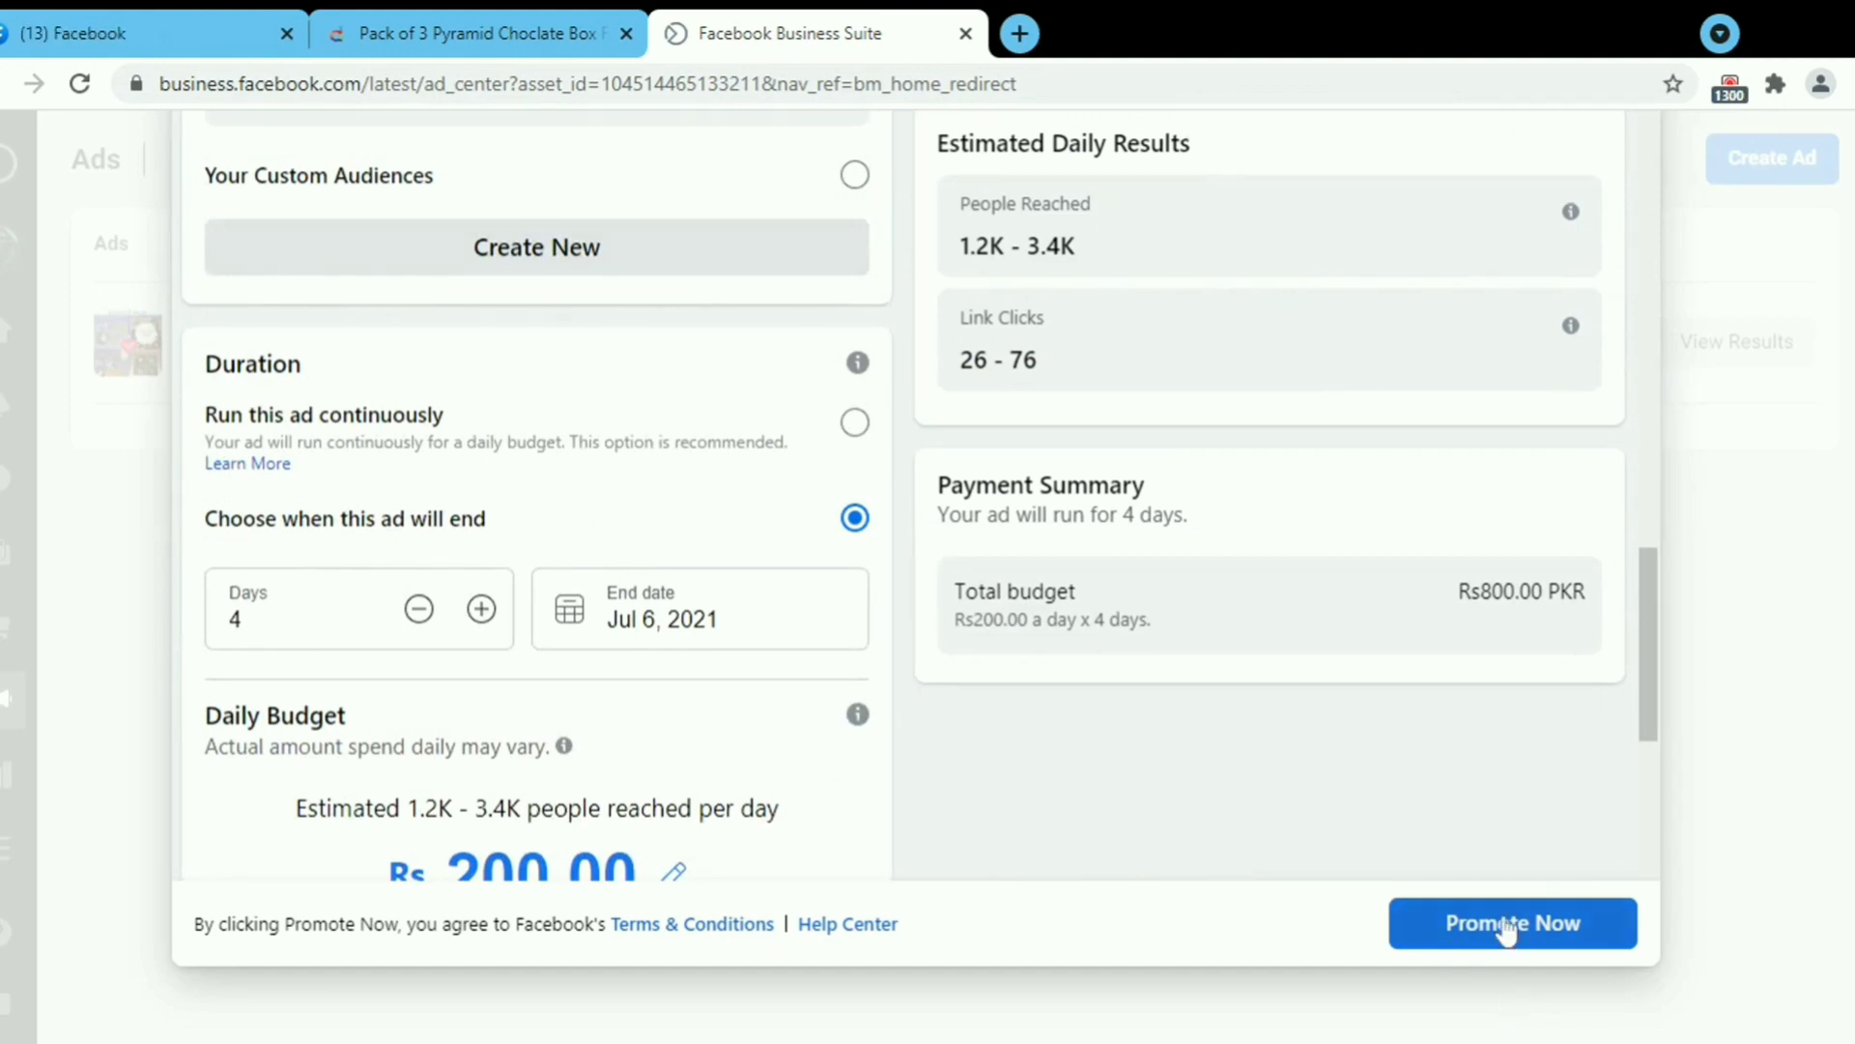
click(1505, 925)
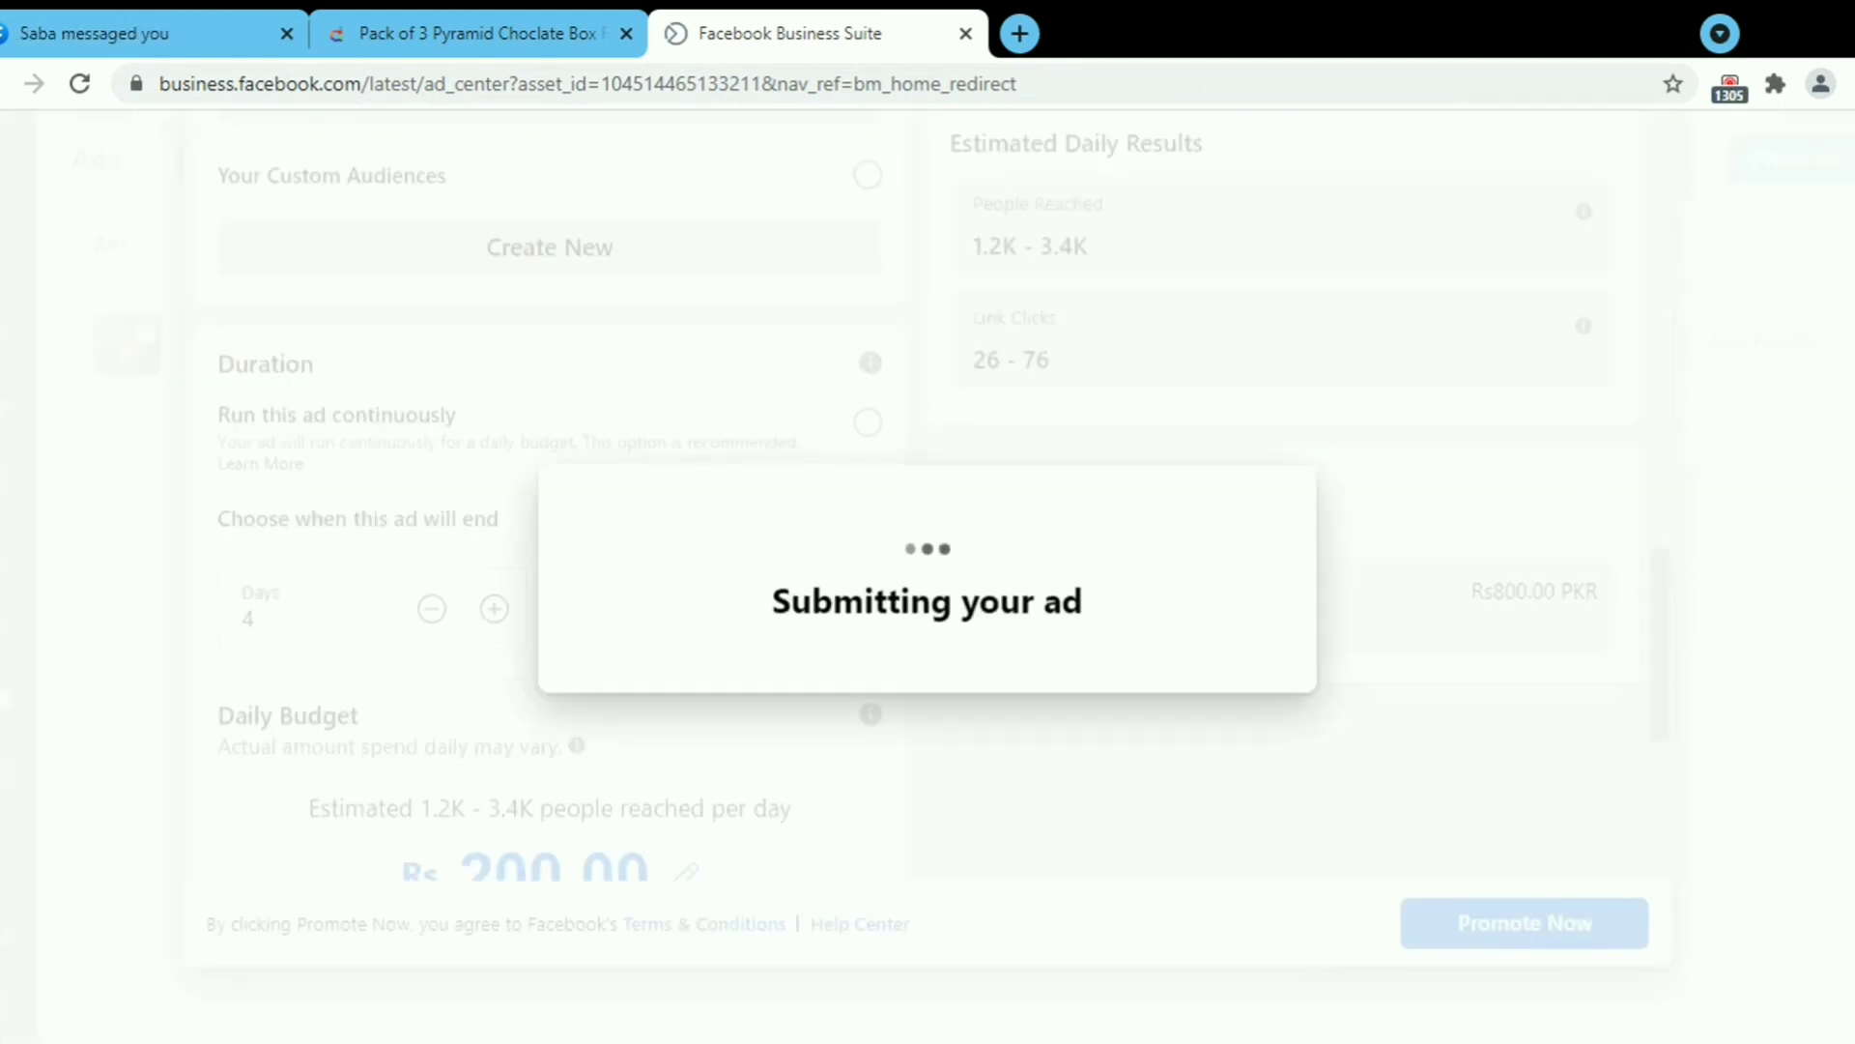